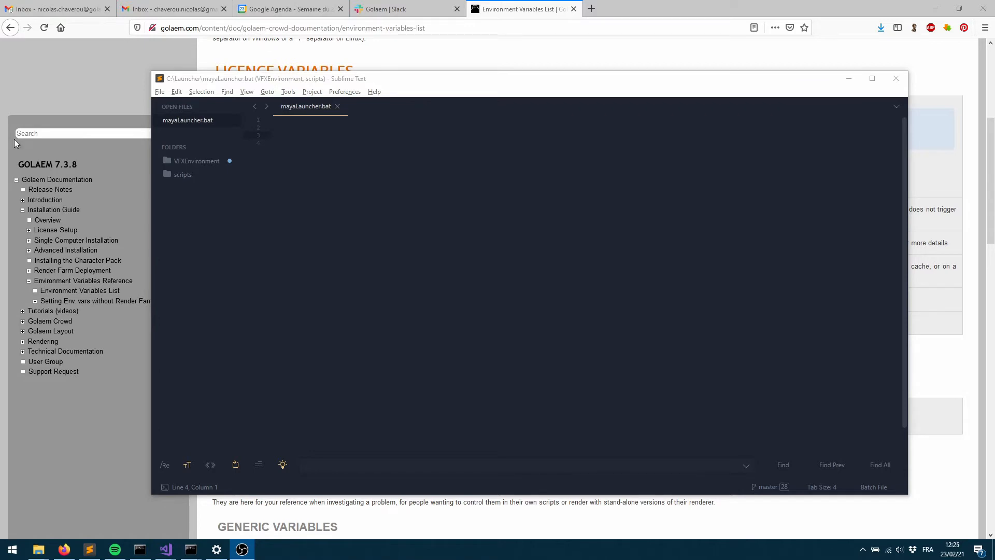
Review the licence, Maya module, V-Ray and Golaem variables on the Environment Variables List page, and return to Sublime Text
click(532, 11)
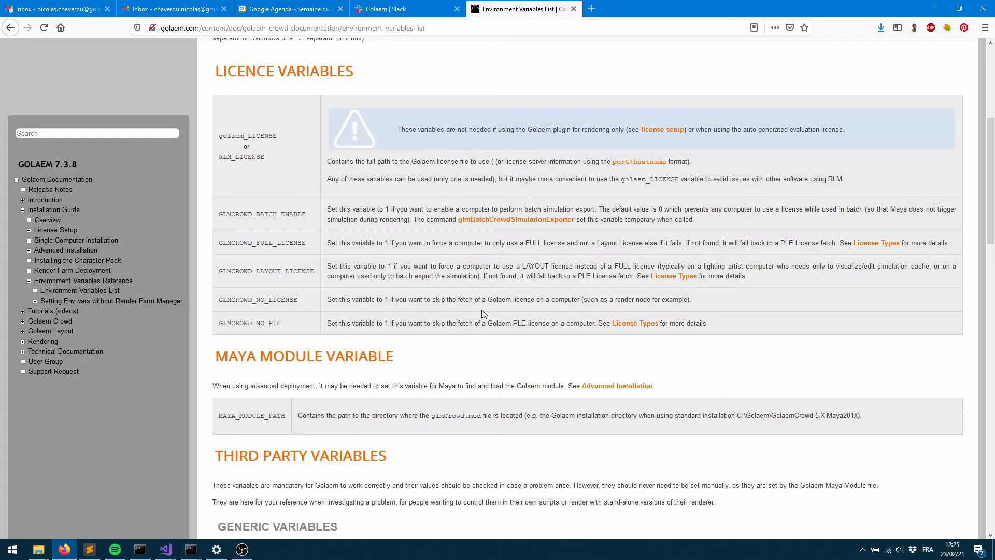
scroll(478, 319, up, 4)
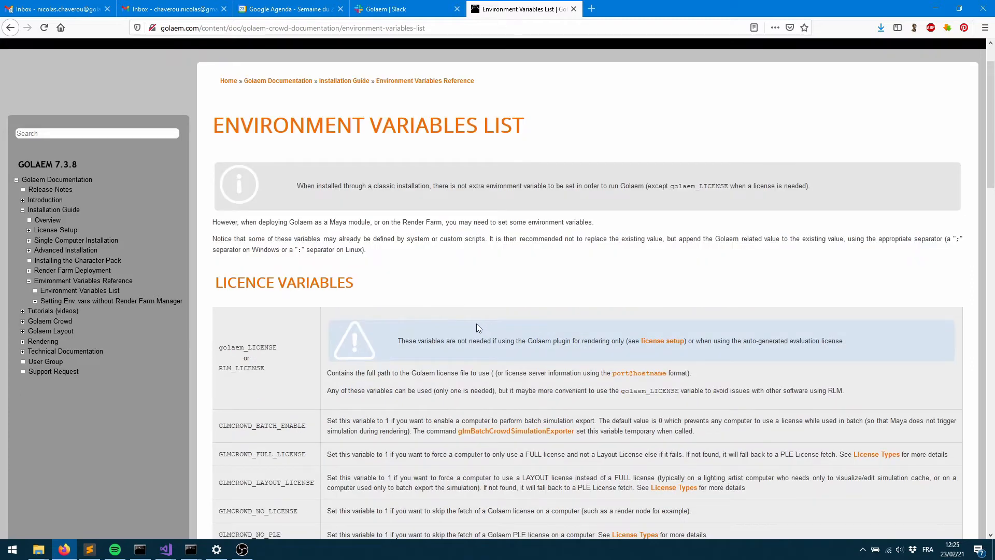
scroll(477, 324, down, 3)
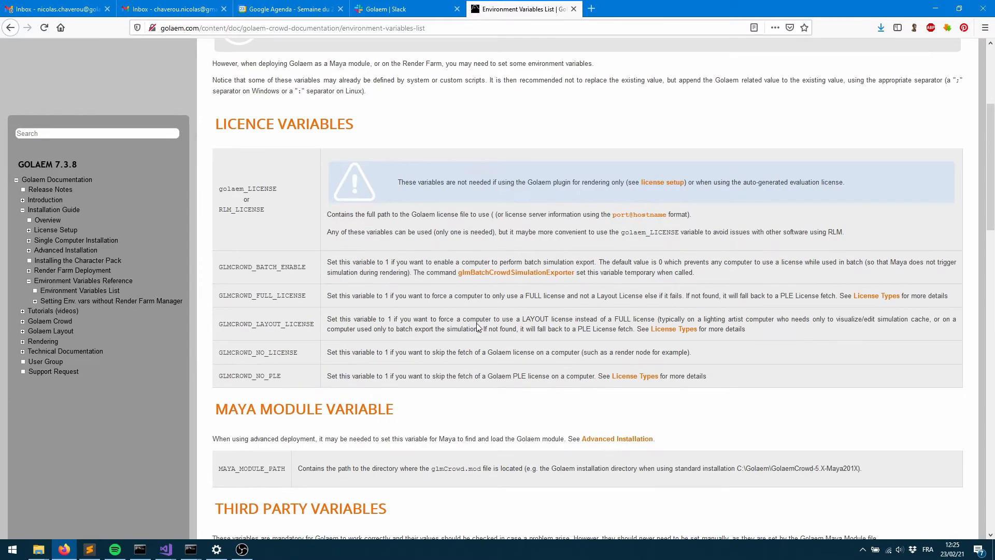
scroll(477, 325, down, 3)
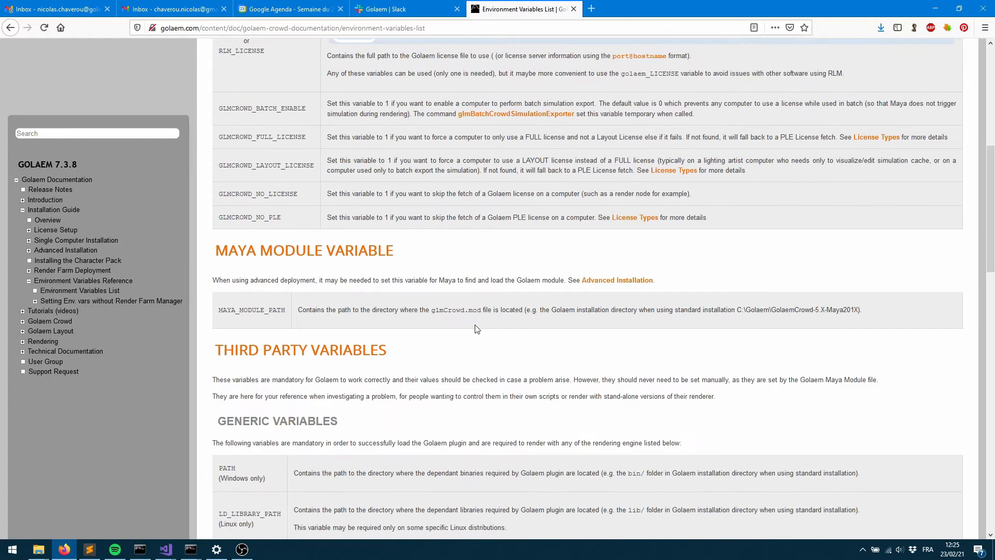
scroll(477, 329, up, 2)
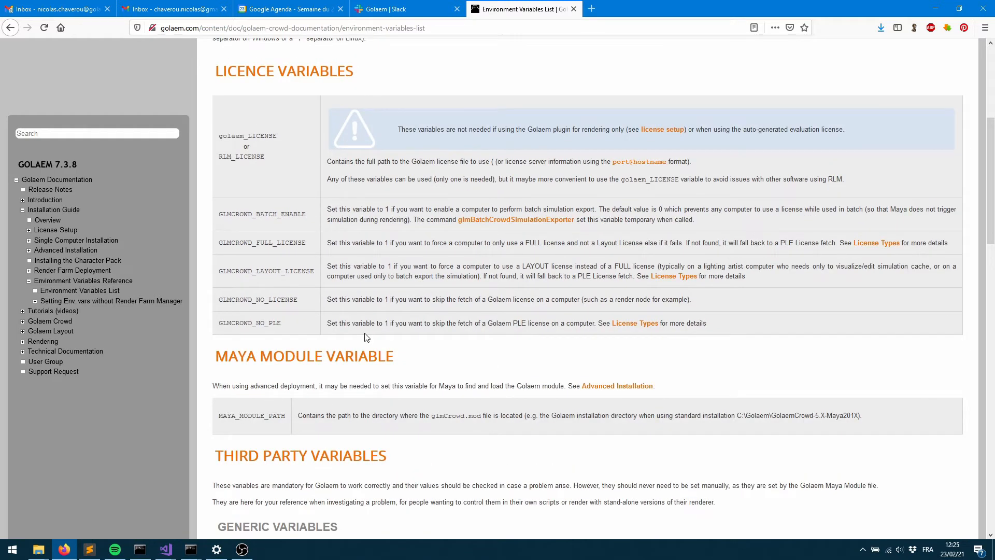
scroll(367, 338, down, 18)
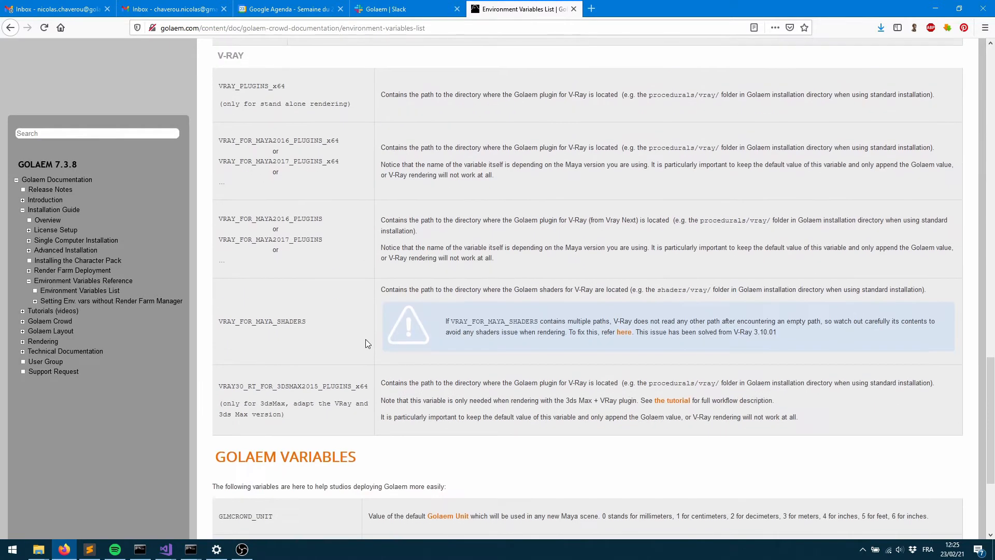
scroll(365, 339, down, 4)
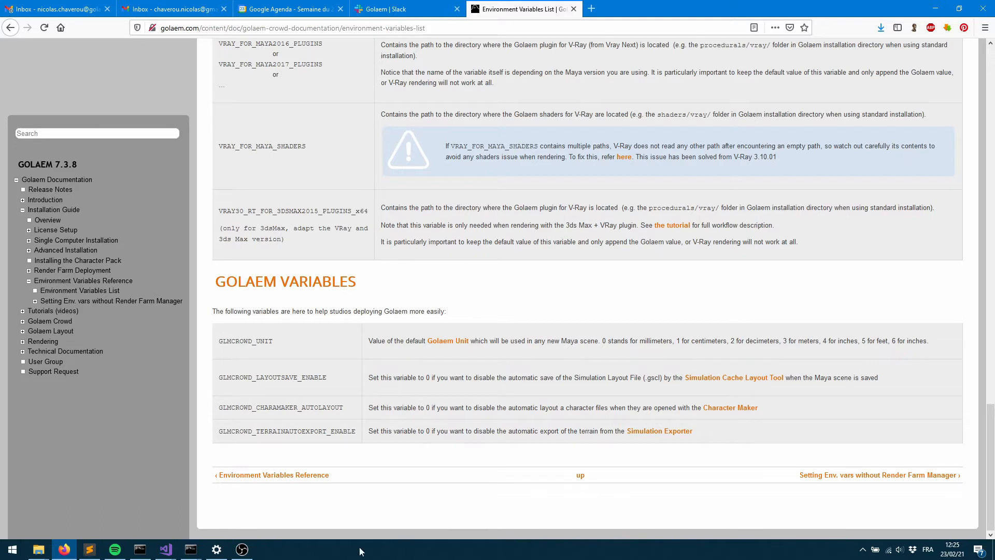
mouse_move(99, 550)
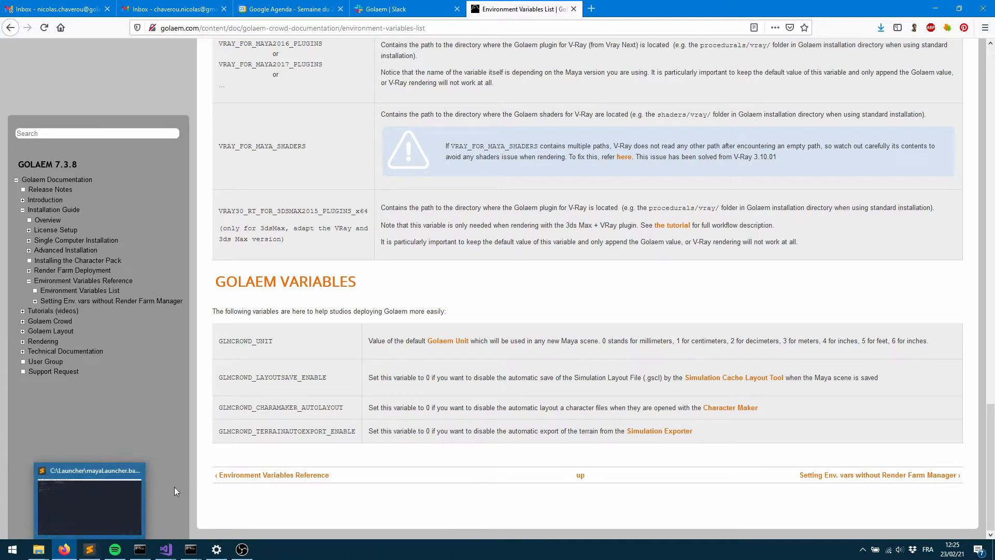
click(70, 515)
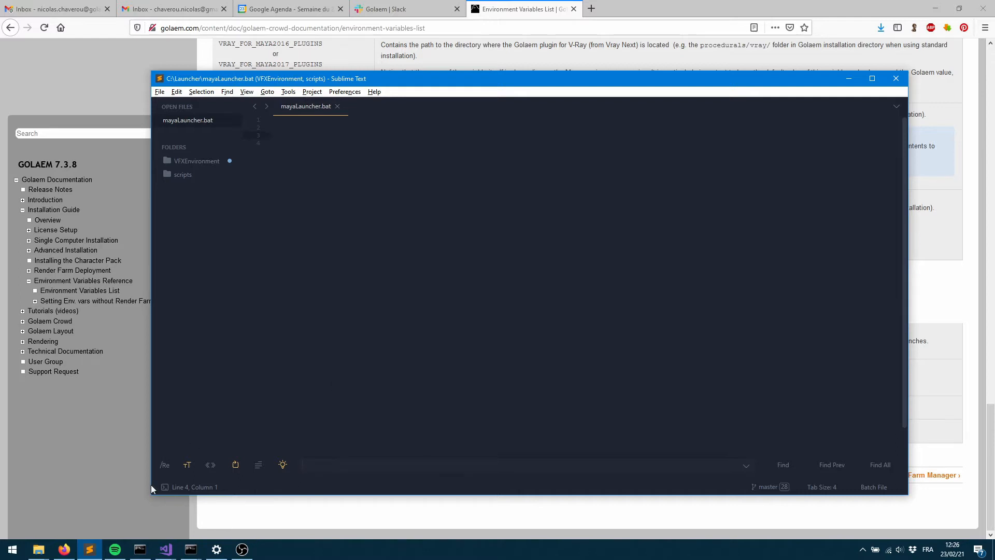
Open the Windows system environment variables editor, enlarge its window and look through the user and system variables
click(13, 549)
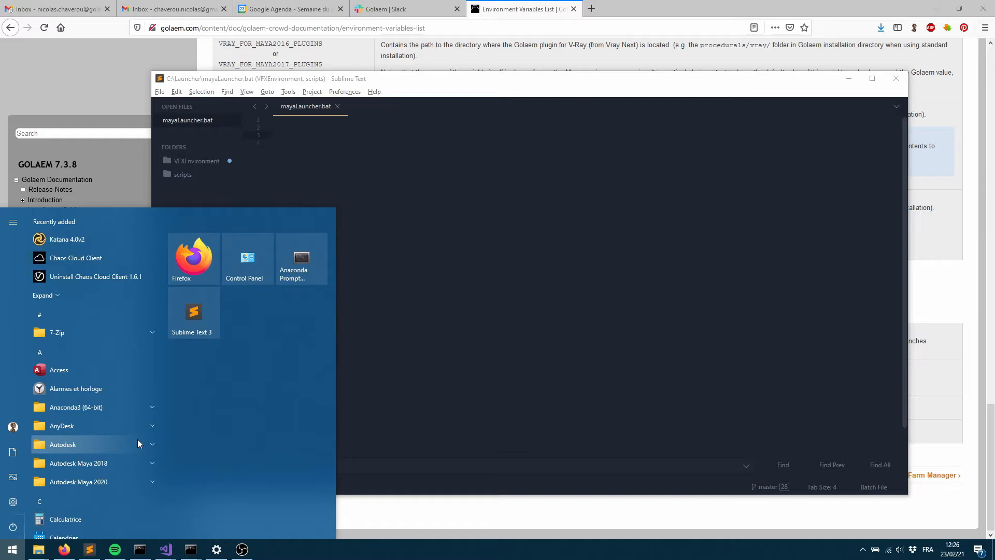
text(env)
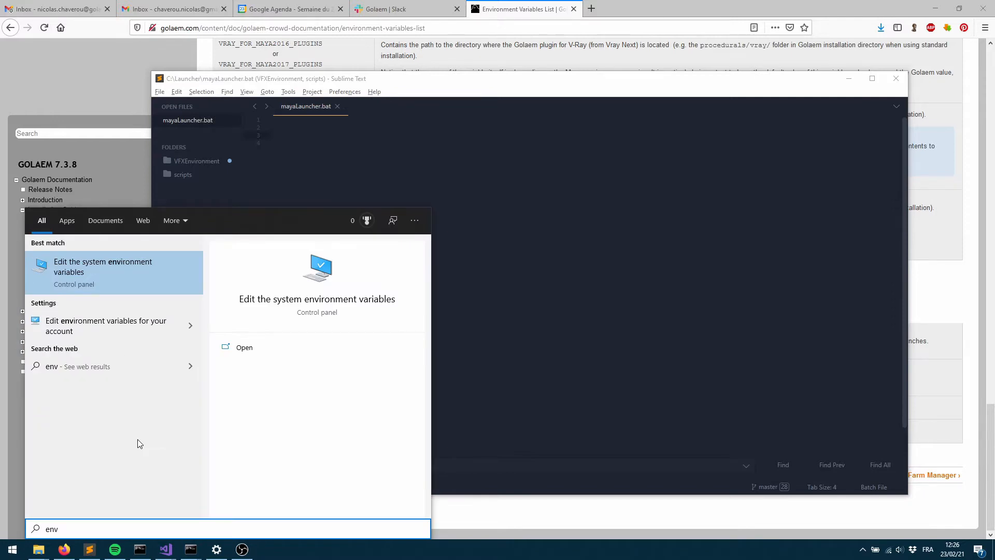
click(88, 270)
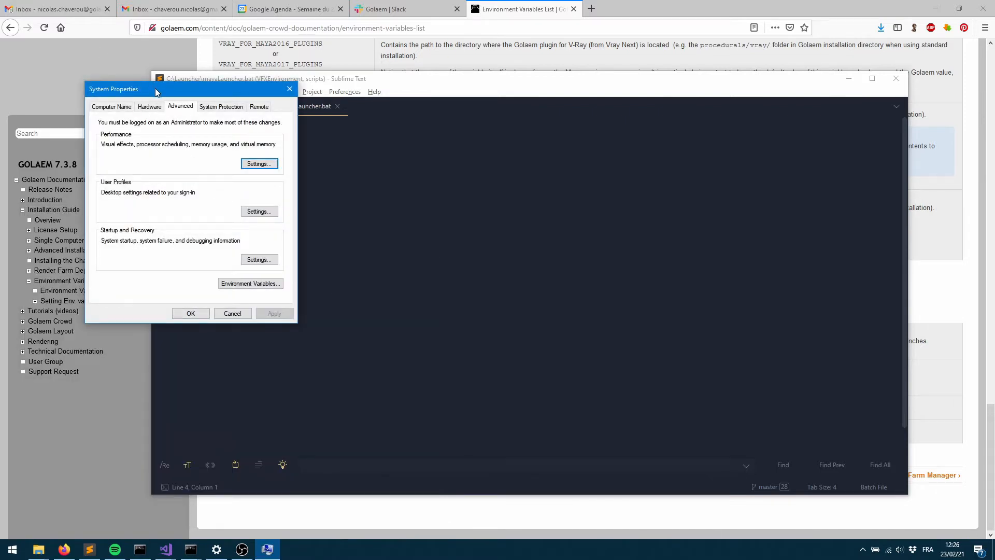
drag(155, 89, 314, 103)
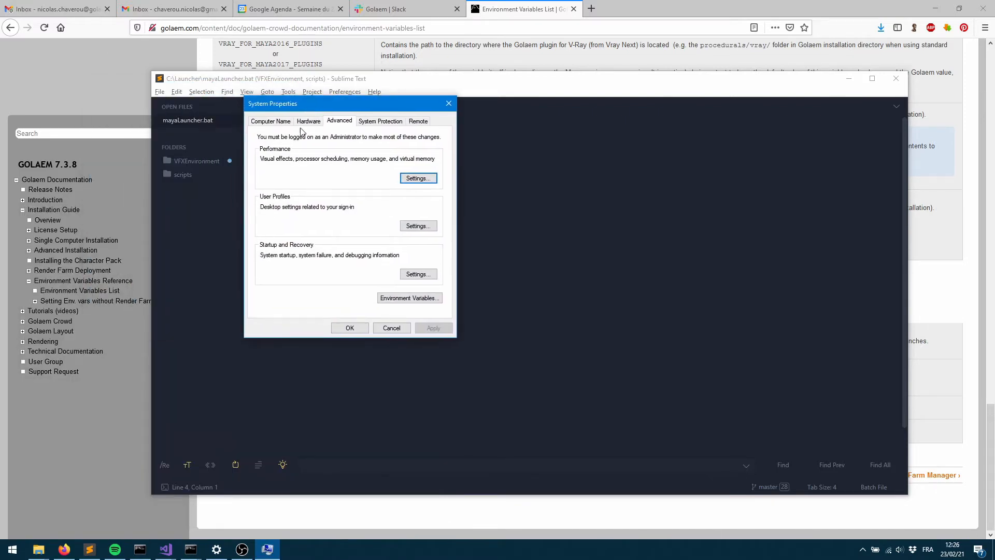
click(406, 298)
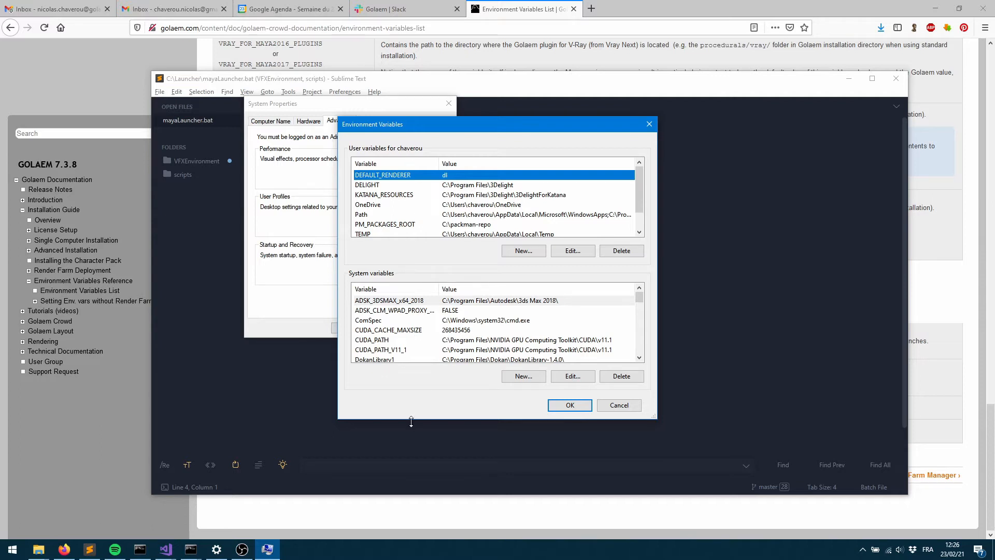
drag(411, 422, 420, 482)
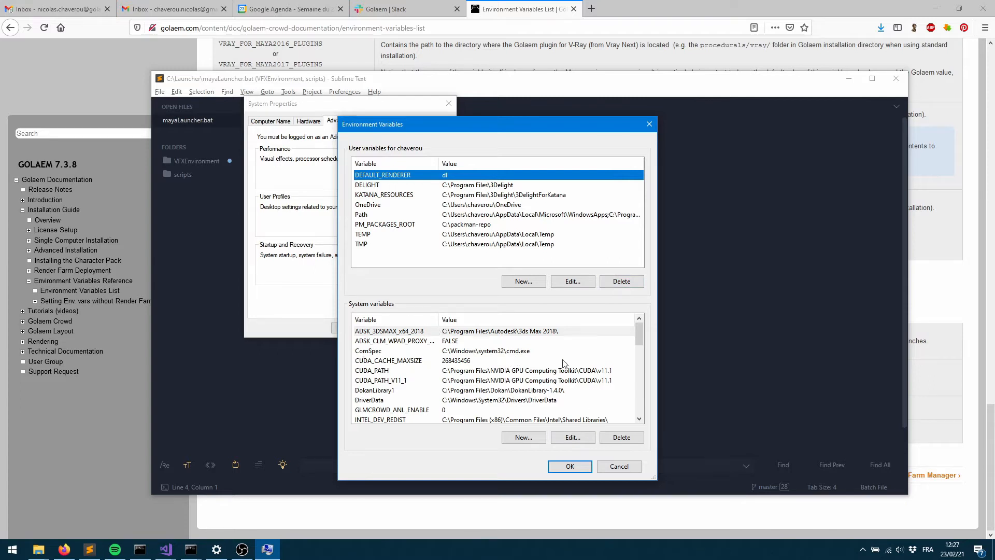
scroll(597, 358, down, 8)
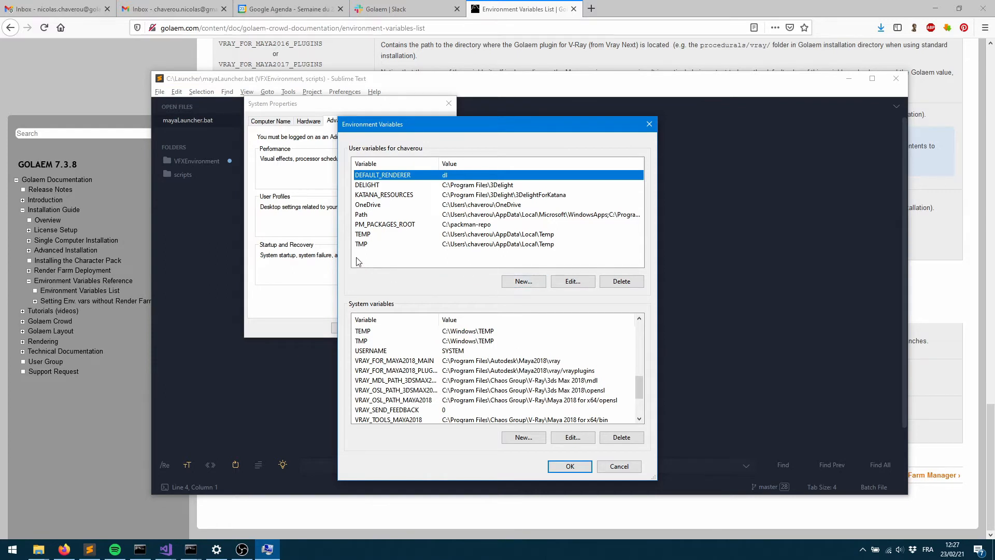
Start a new user variable named golaem_LICENSE, try a license server value starting with 2375@, and clear that value
click(530, 283)
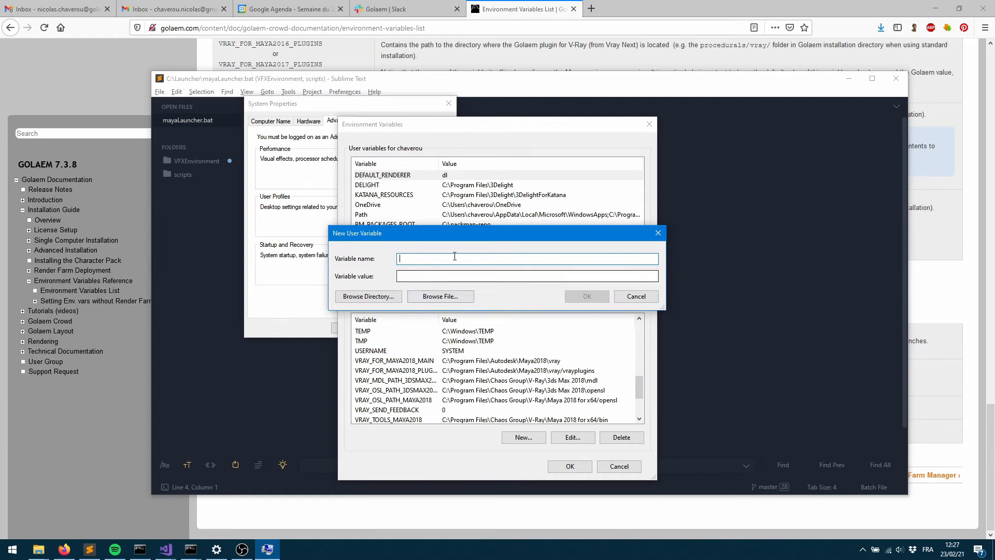
text(golaem)
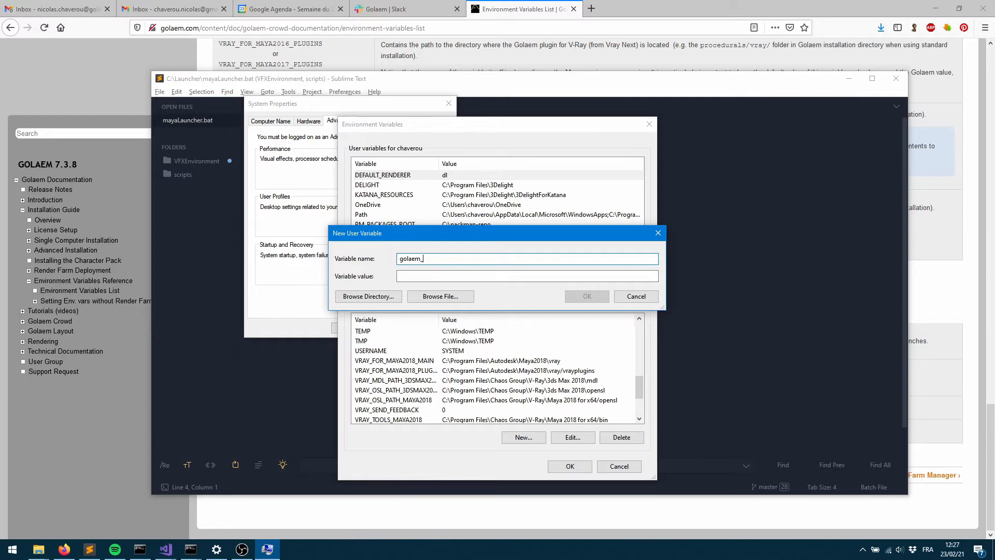
text(_LICENSE)
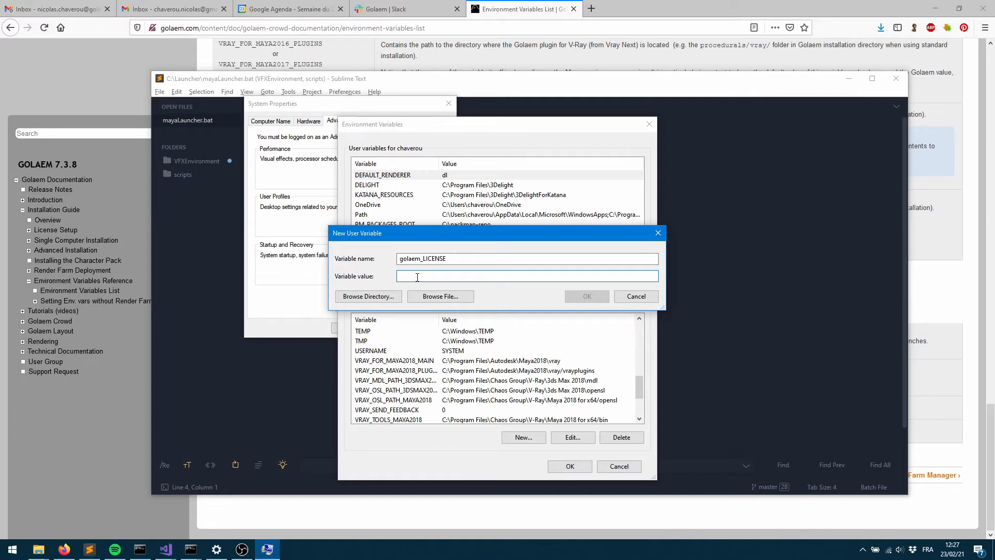
text(2375@)
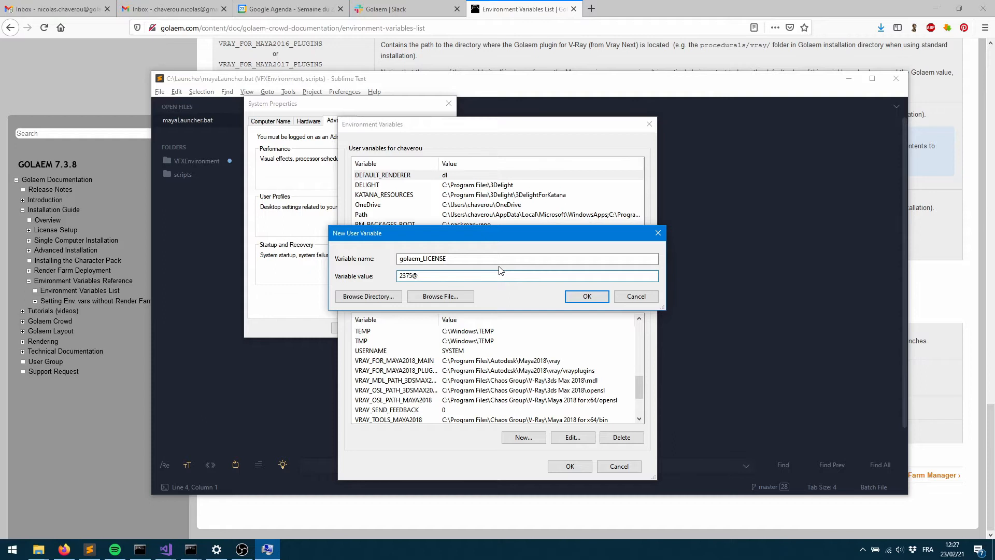
text(gitem)
key(ctrl+a)
key(BackSpace)
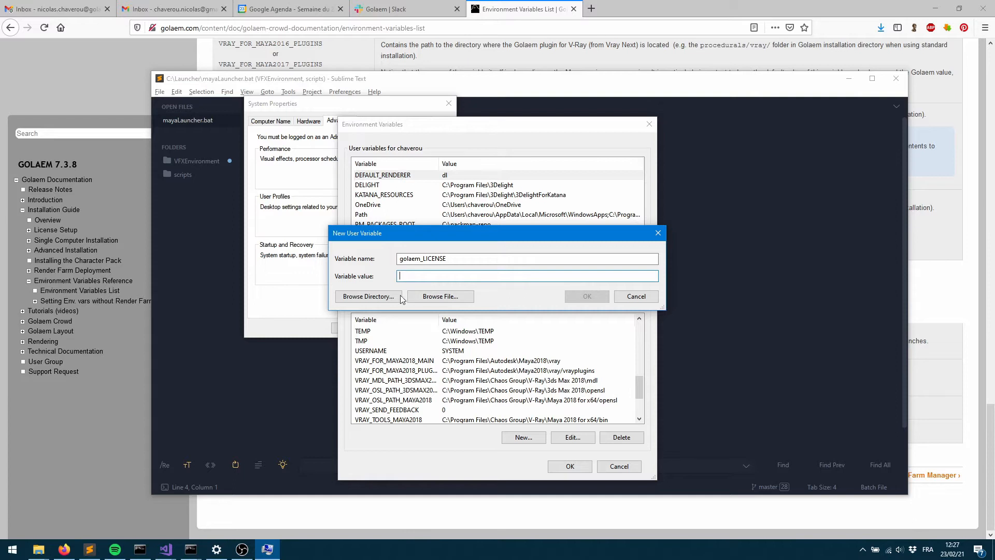
Browse to C:\Licenses\golaemFull.lic as the golaem_LICENSE value, and discard the new variable and the system settings
click(438, 297)
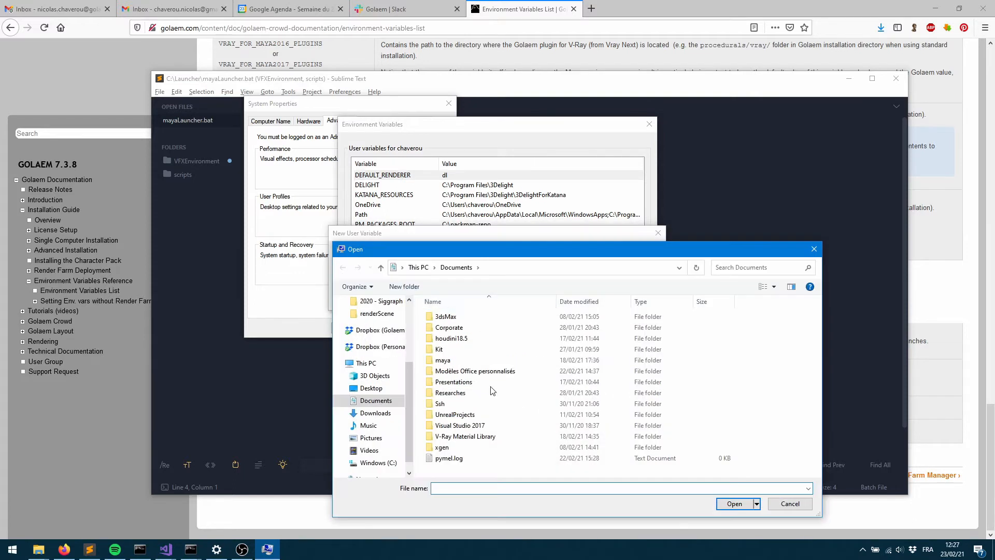
click(388, 463)
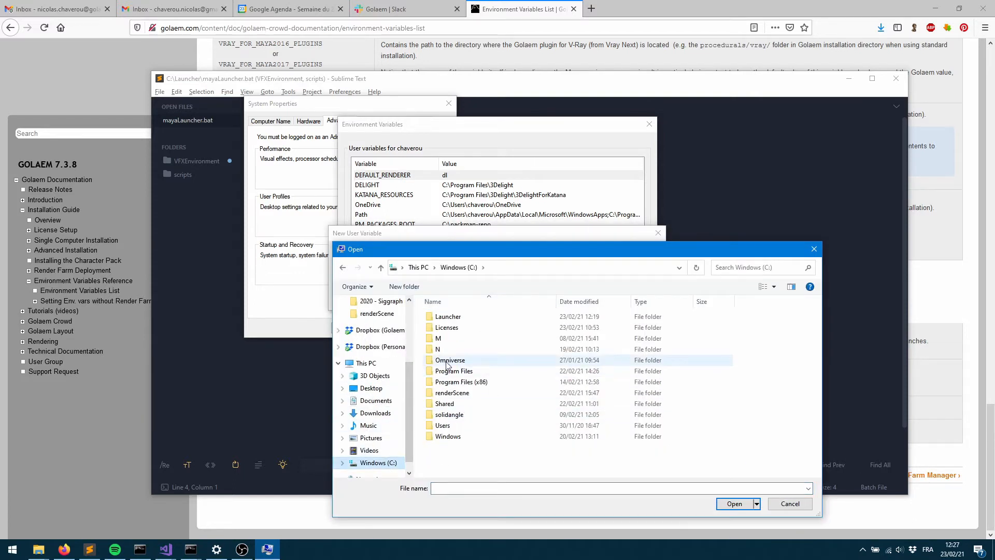
click(447, 328)
double_click(447, 328)
click(454, 338)
click(734, 506)
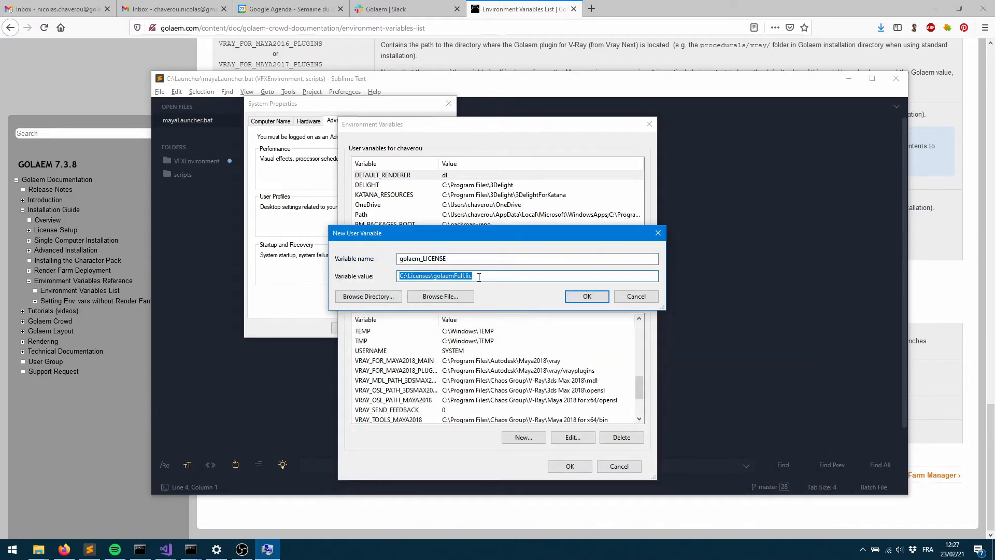
click(625, 298)
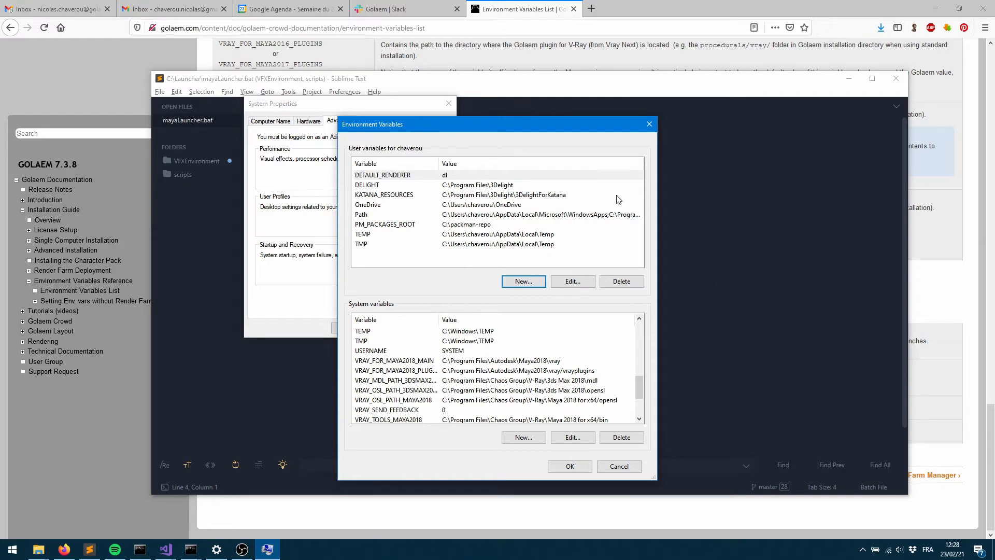
click(614, 467)
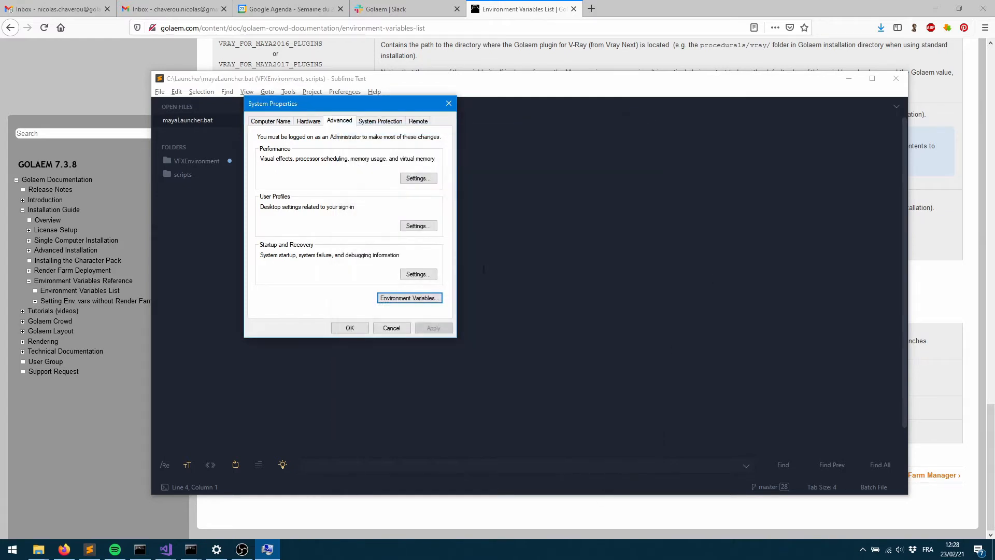
click(385, 330)
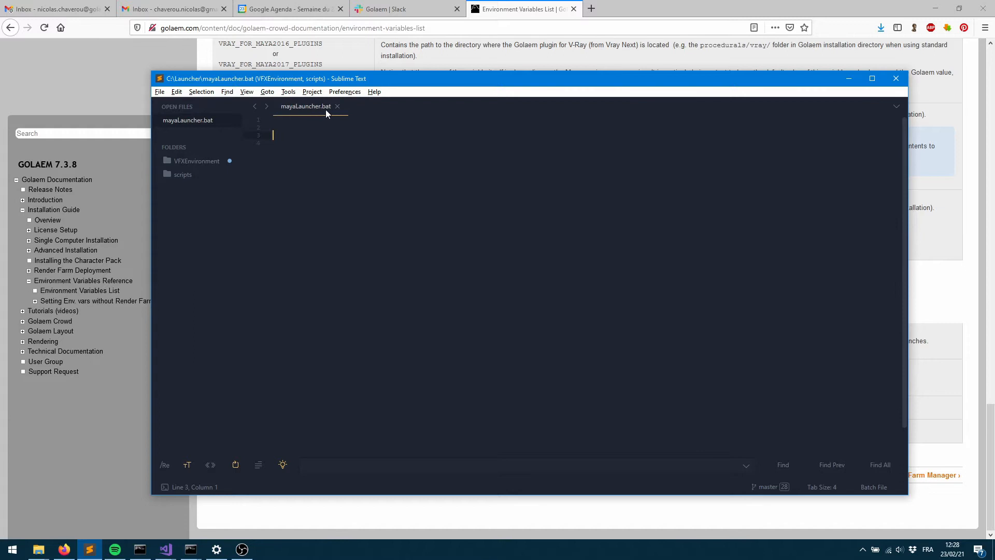
Show mayaLauncher.bat in the C:\Launcher folder in File Explorer, and return to the file in Sublime Text
click(43, 550)
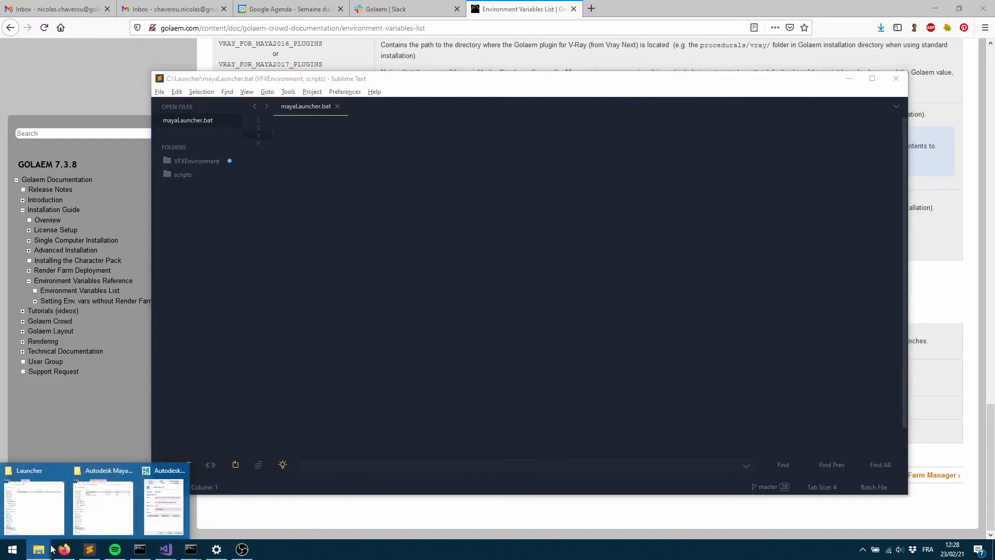
click(34, 505)
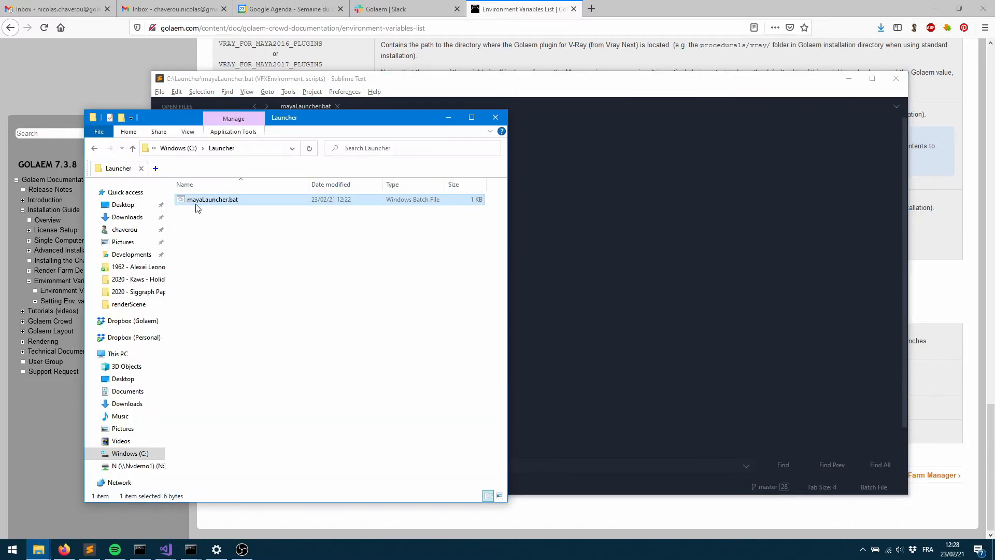
click(607, 180)
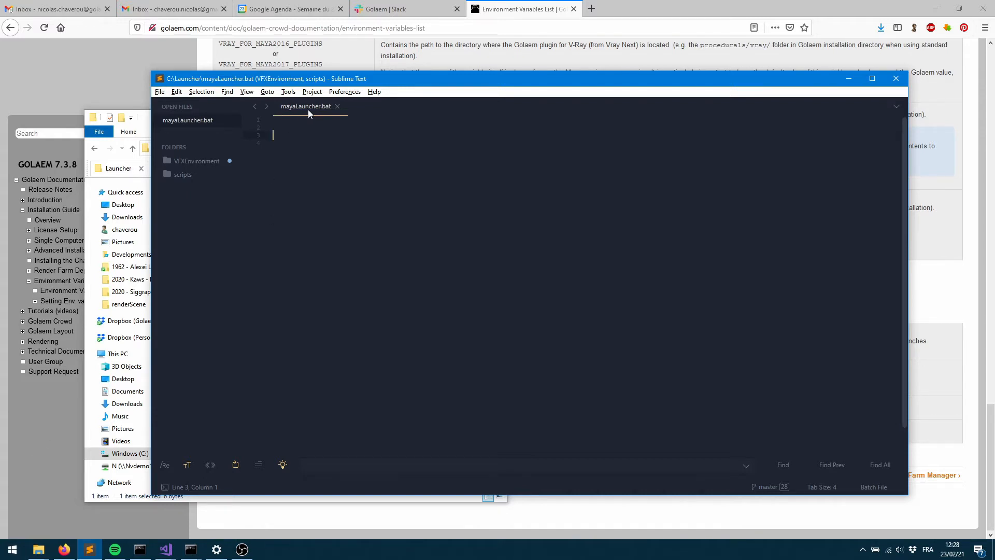
Search Windows for Maya, open the file location of Autodesk Maya 2018 and show the shortcut's properties
click(12, 550)
text(maya)
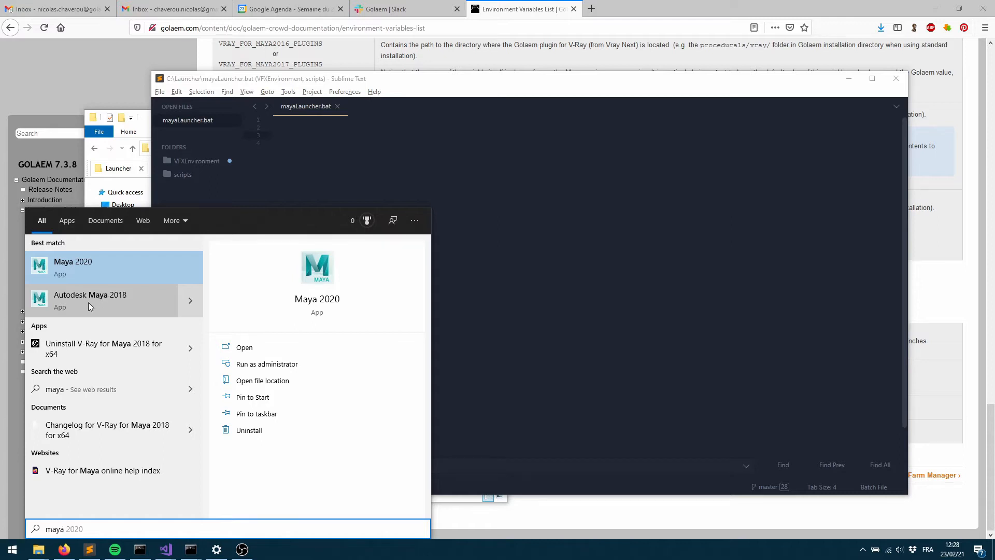
right_click(88, 303)
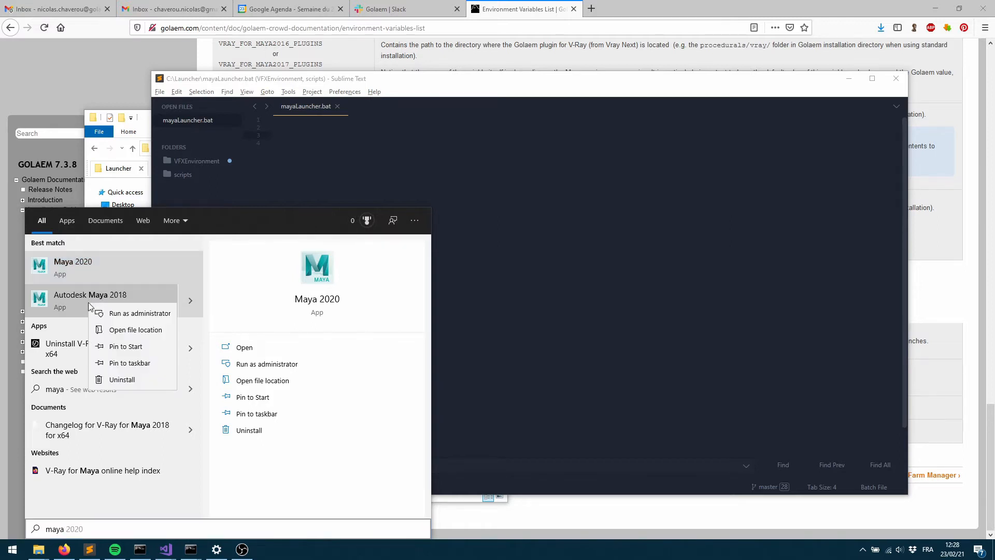
click(129, 330)
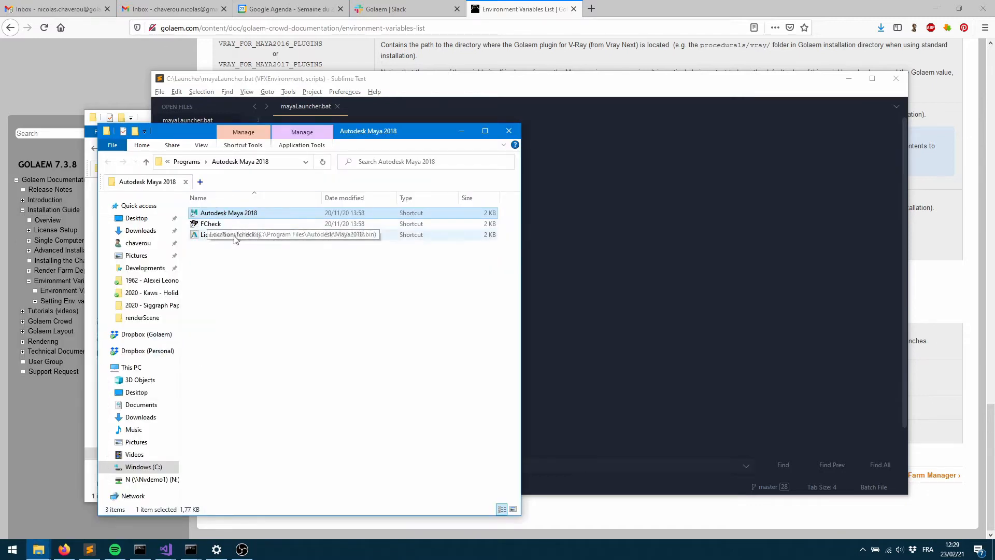
click(514, 509)
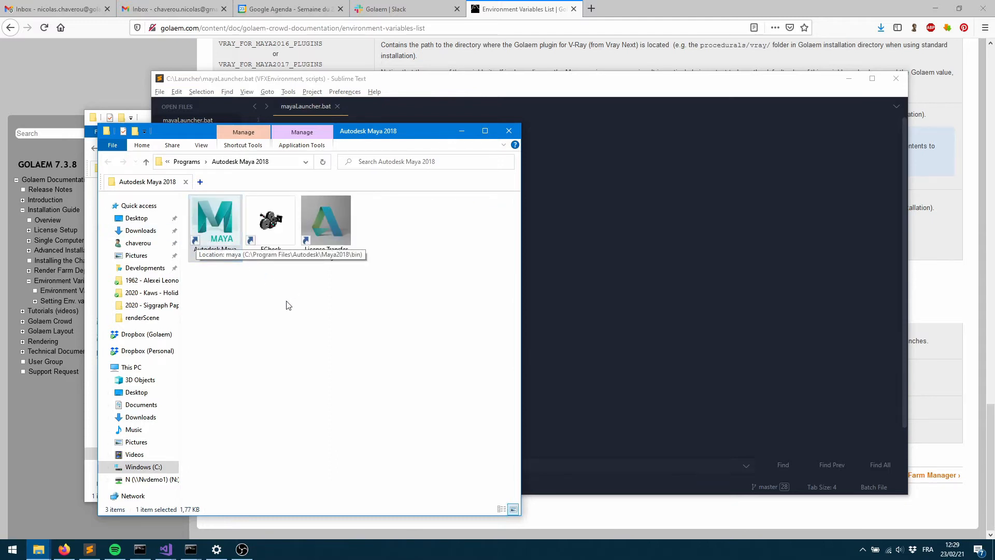
right_click(215, 234)
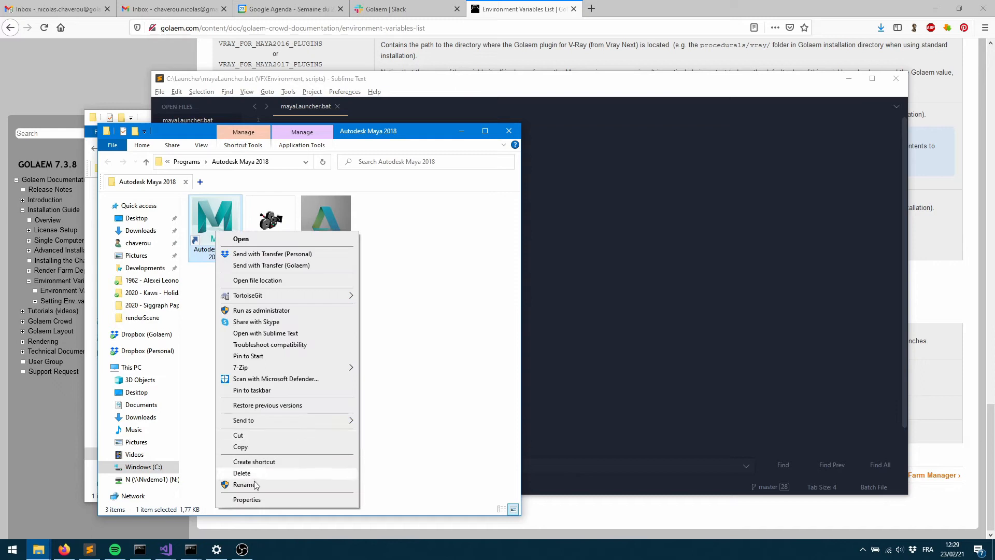
click(260, 497)
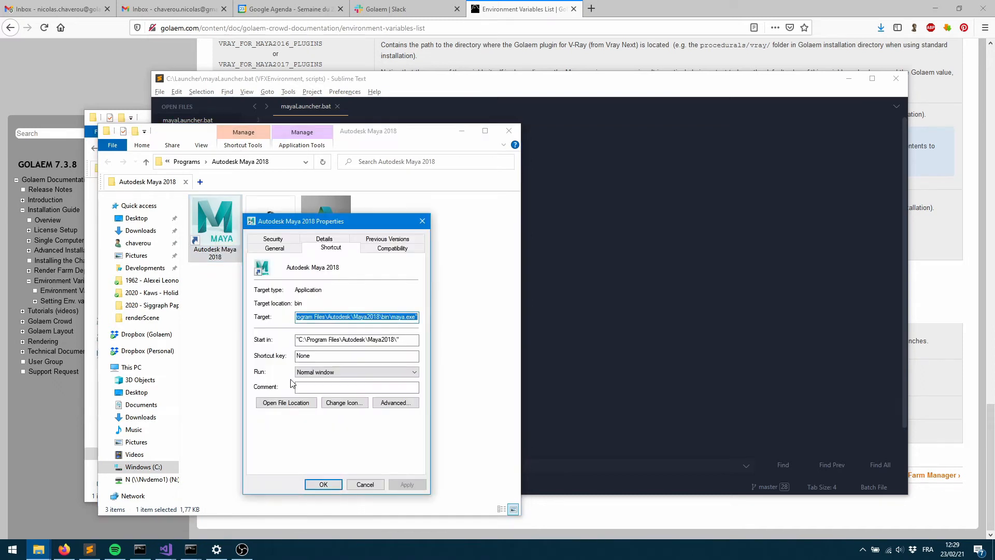
Copy the shortcut's full target path "C:\Program Files\Autodesk\Maya2018\bin\maya.exe" into line 4 of mayaLauncher.bat and save the file
click(340, 316)
key(Home)
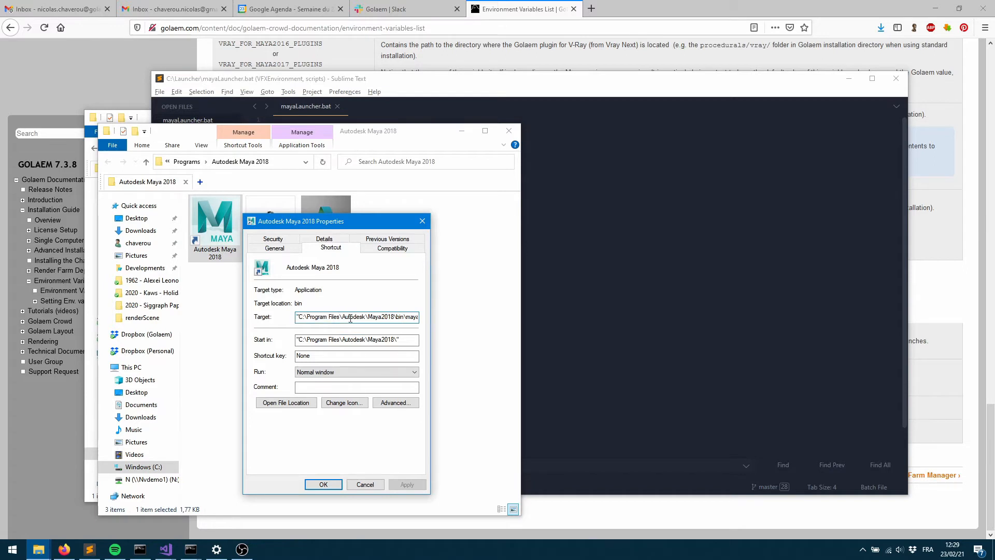
drag(384, 318, 437, 317)
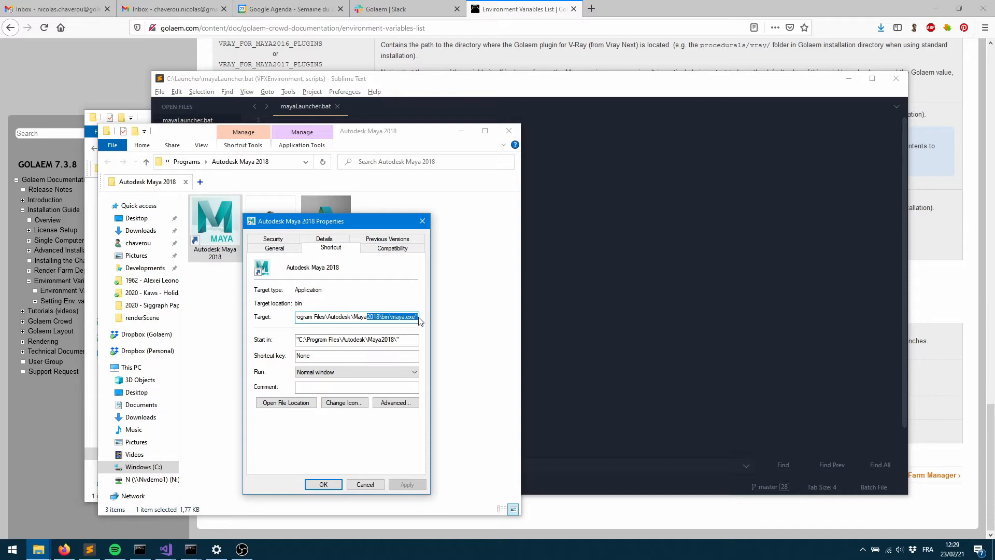
click(414, 318)
key(ctrl+a)
key(ctrl+c)
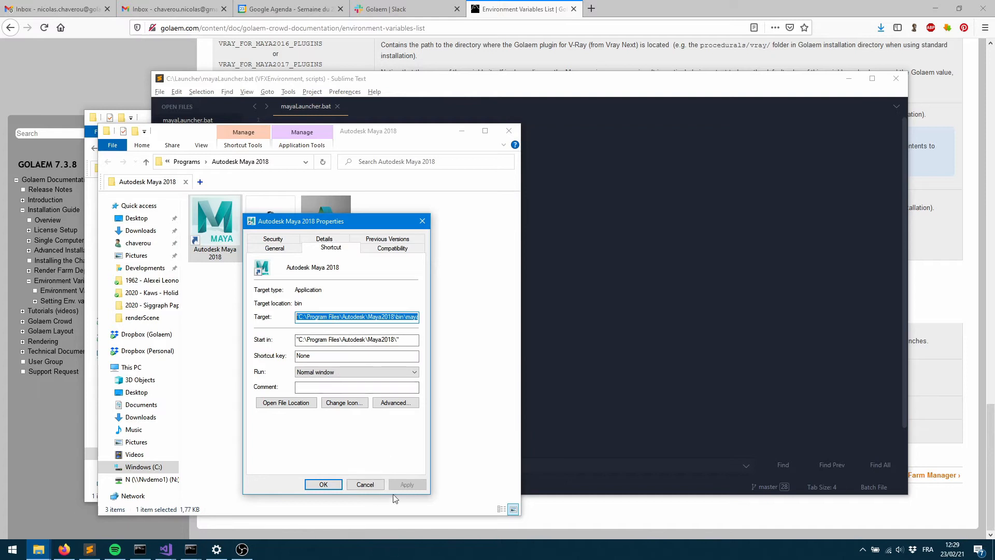
click(365, 484)
key(alt+Tab)
key(ctrl+v)
key(ctrl+s)
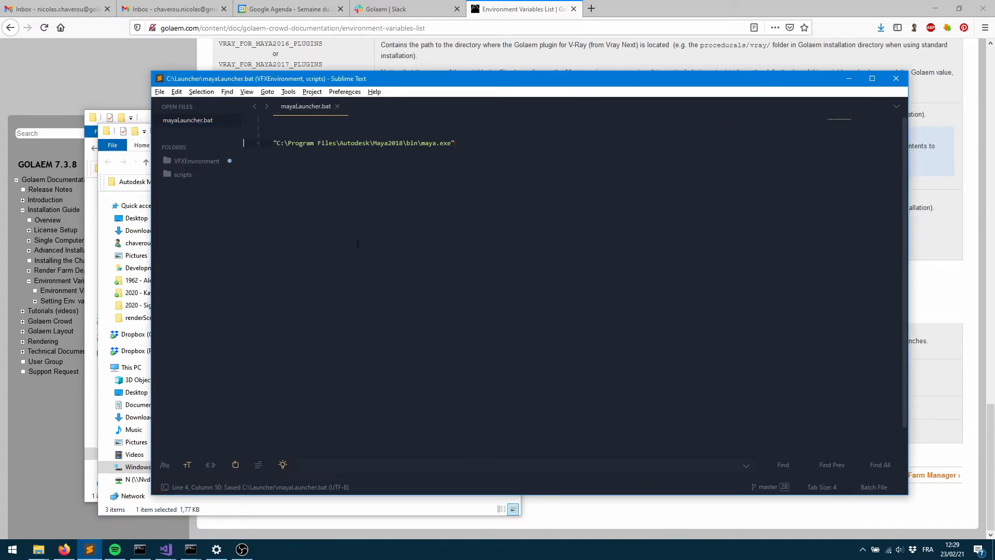
Run mayaLauncher.bat from the Launcher folder in File Explorer and dismiss the borrowed license notice
mouse_move(38, 549)
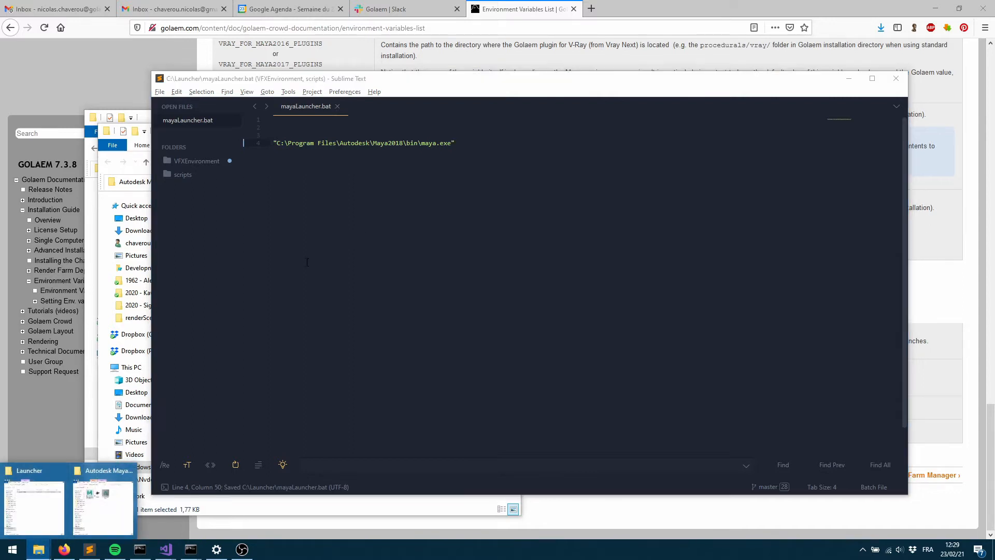
click(36, 511)
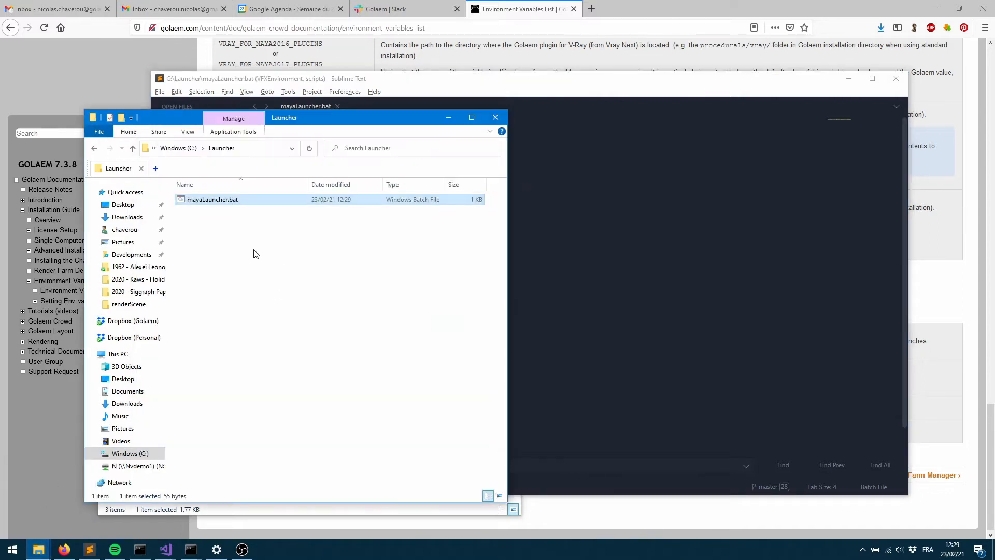
double_click(201, 200)
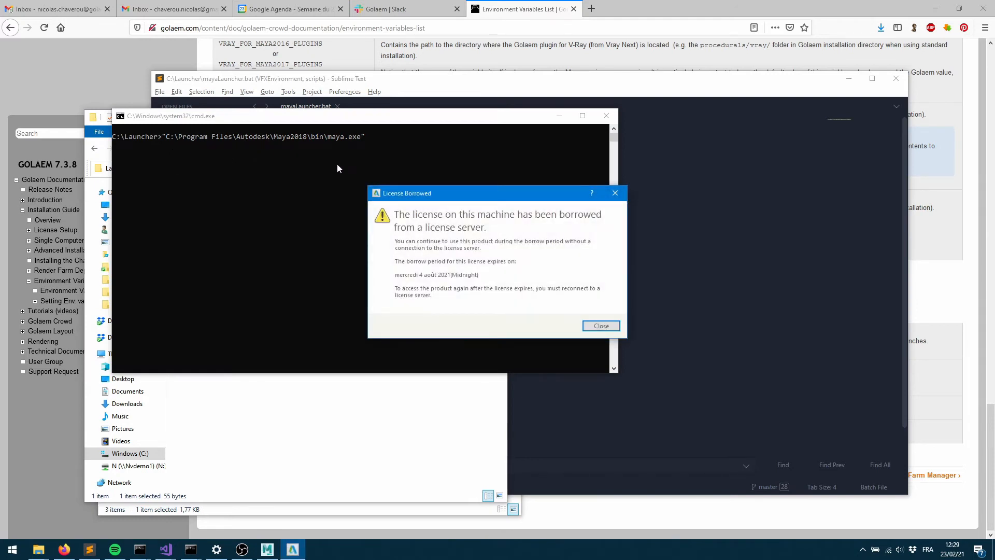
click(600, 326)
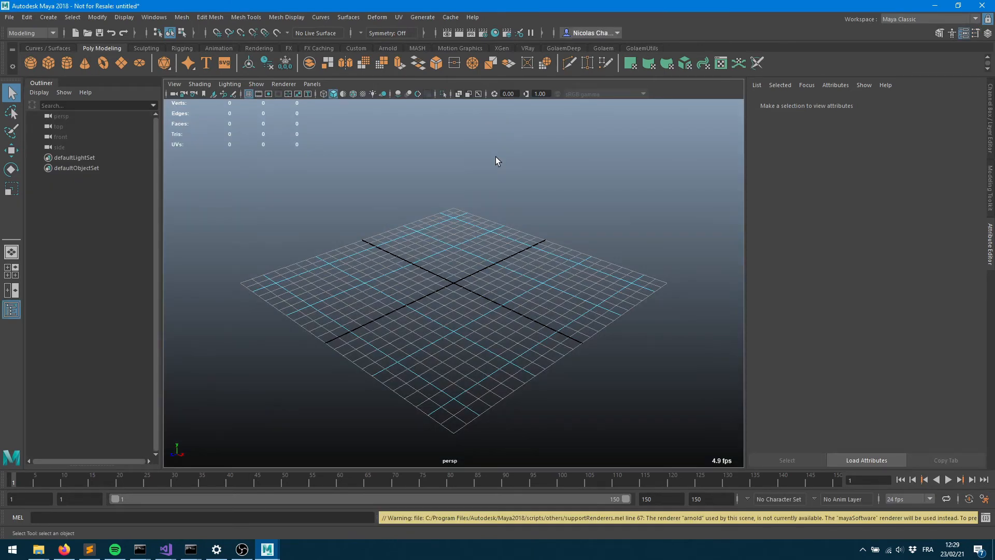
Show where Maya's Plug-in Manager is found, and return to mayaLauncher.bat in Sublime Text
click(154, 17)
mouse_move(231, 115)
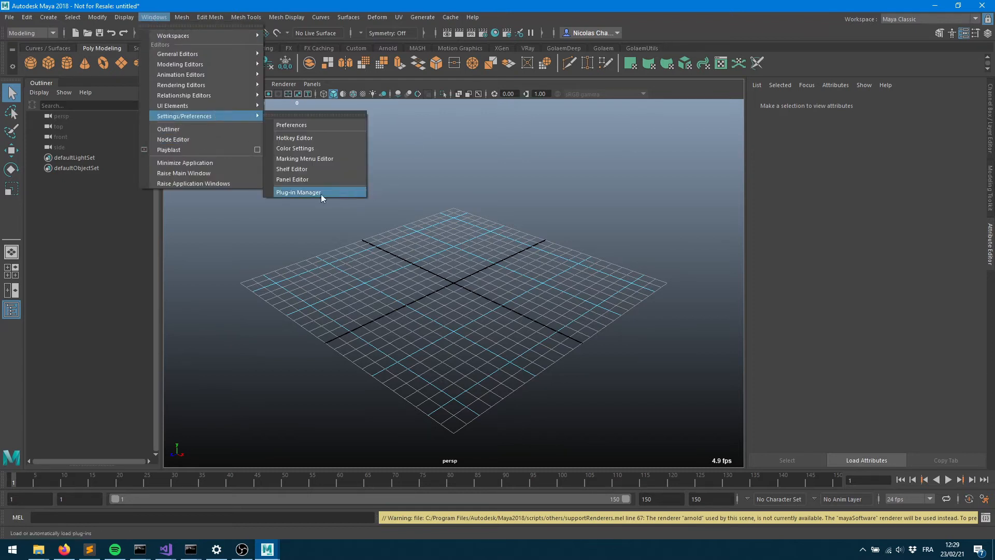
click(527, 216)
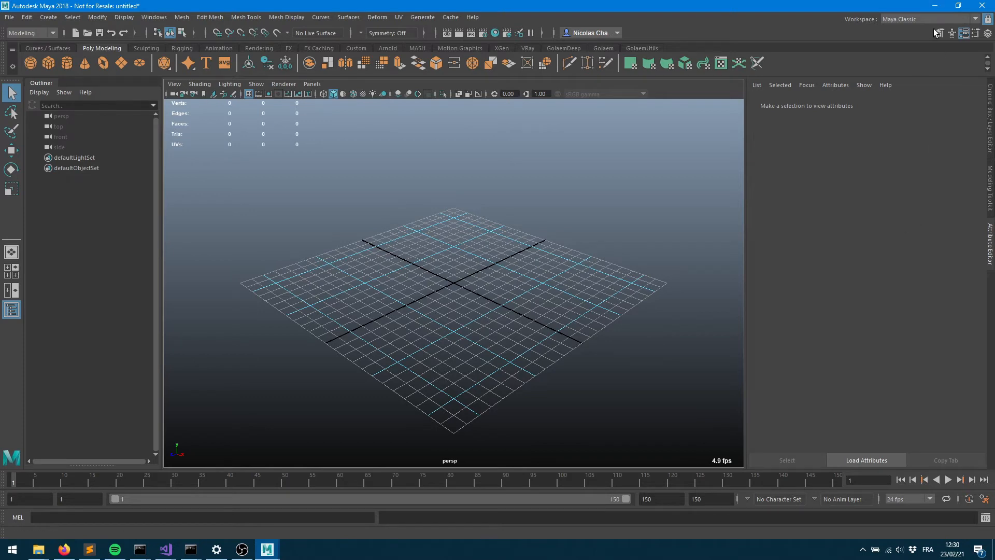
click(935, 5)
click(684, 221)
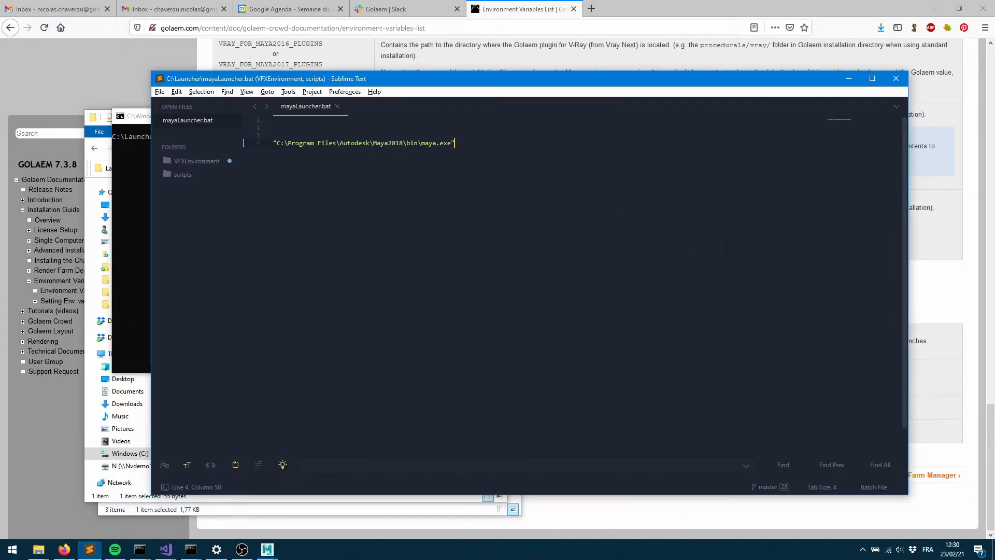
Begin line 2 of mayaLauncher.bat with "set MAYA_MODULE_PATH=", copying the variable name from the Golaem documentation page
click(371, 129)
text(set)
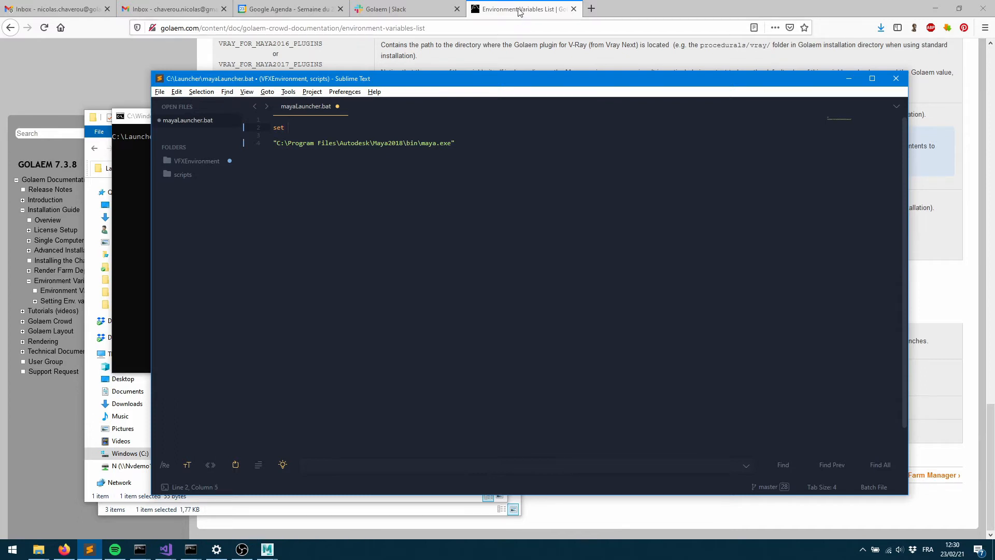
key(alt+Tab)
scroll(491, 261, up, 9)
scroll(492, 265, up, 4)
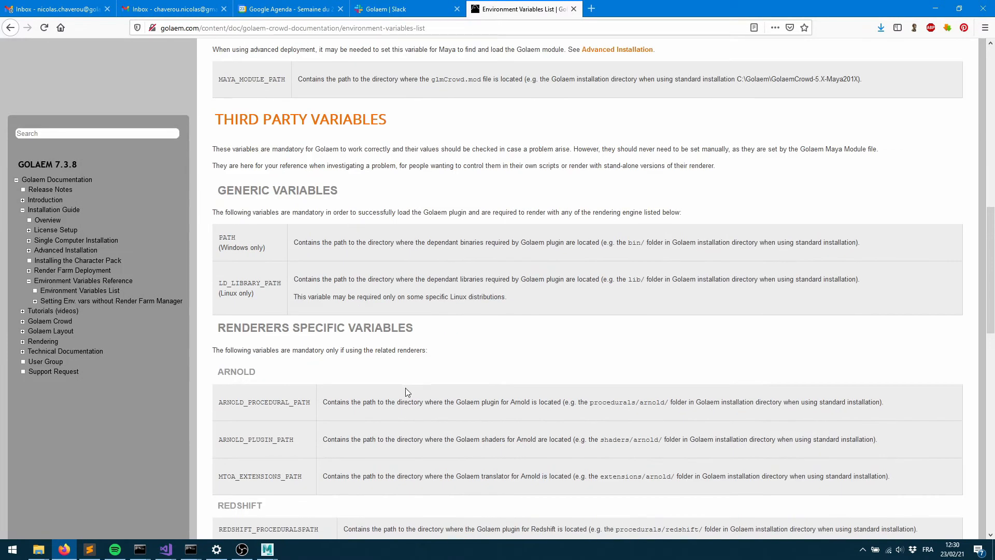
scroll(406, 388, up, 5)
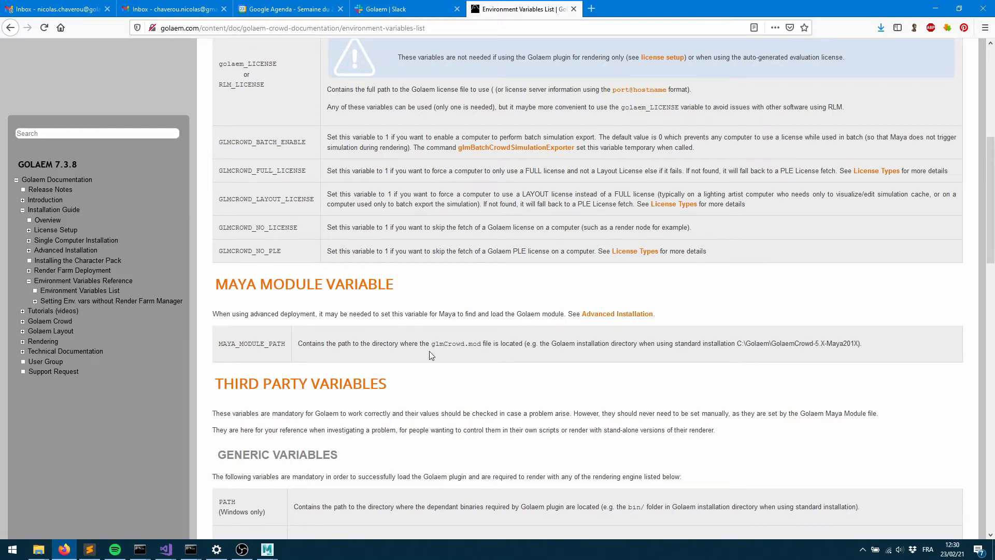
drag(219, 343, 290, 346)
key(ctrl+c)
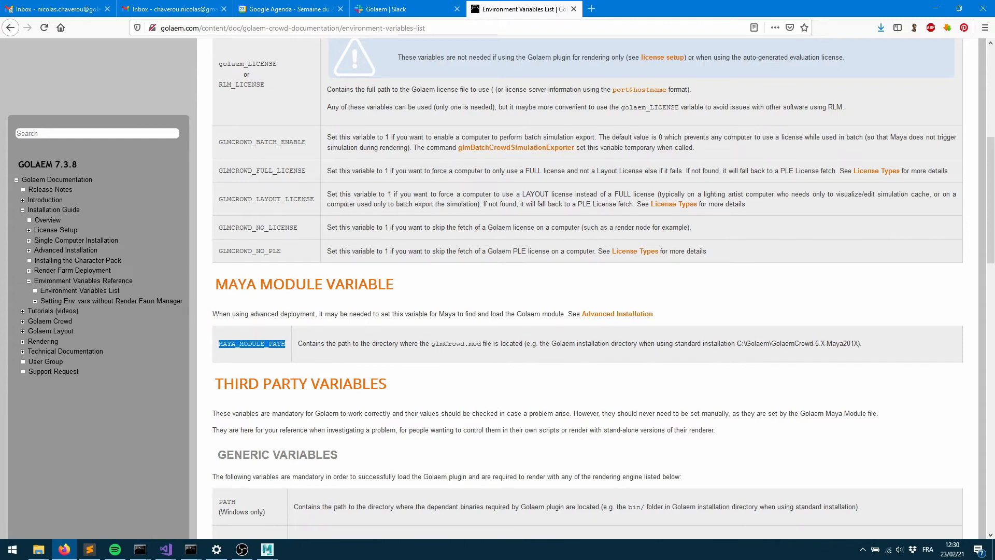
click(89, 549)
key(ctrl+v)
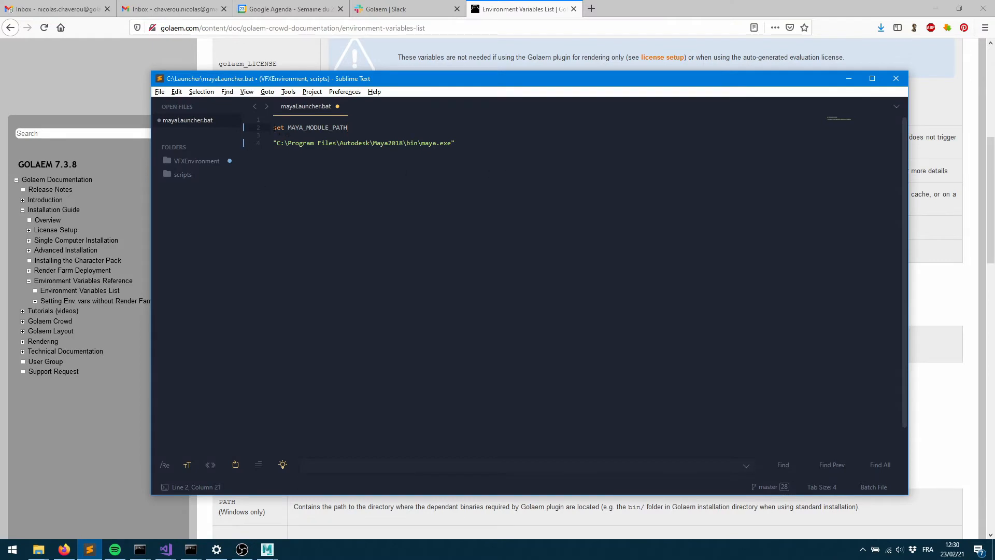
mouse_move(288, 128)
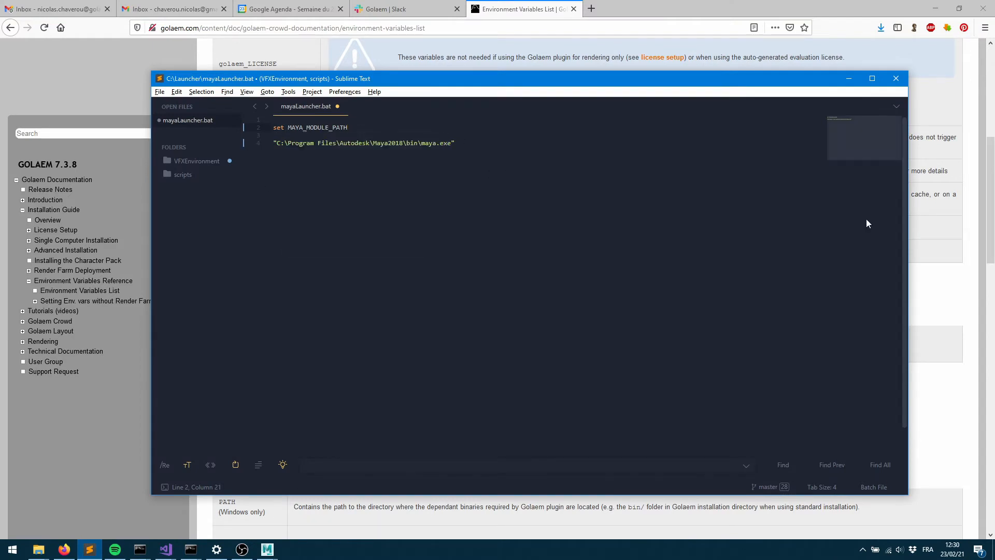
text(=)
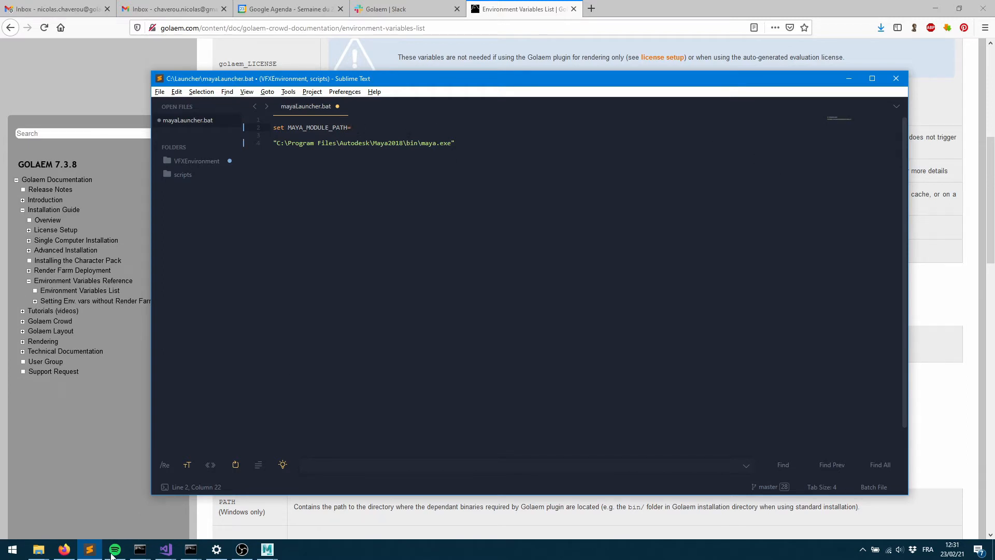
Browse to C:\Program Files\Golaem\Golaem-7.3.8-Maya2018, the folder containing glmCrowd.mod, in a new File Explorer tab
mouse_move(38, 549)
click(101, 497)
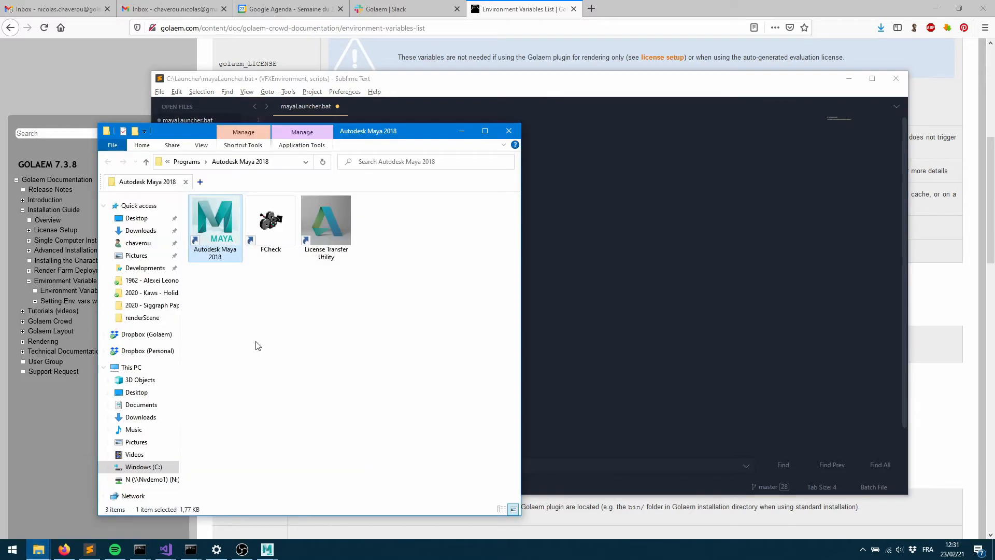
click(200, 181)
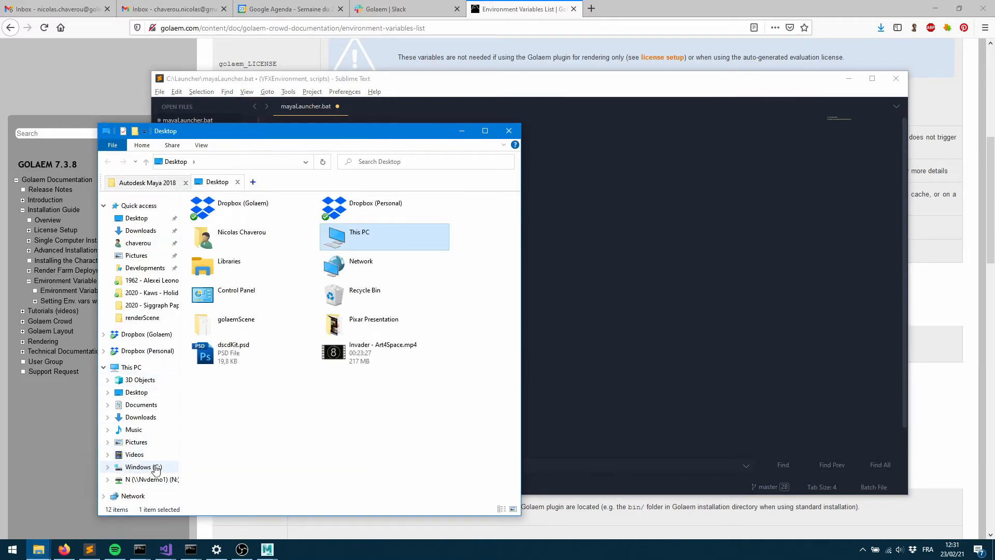
click(156, 468)
double_click(487, 223)
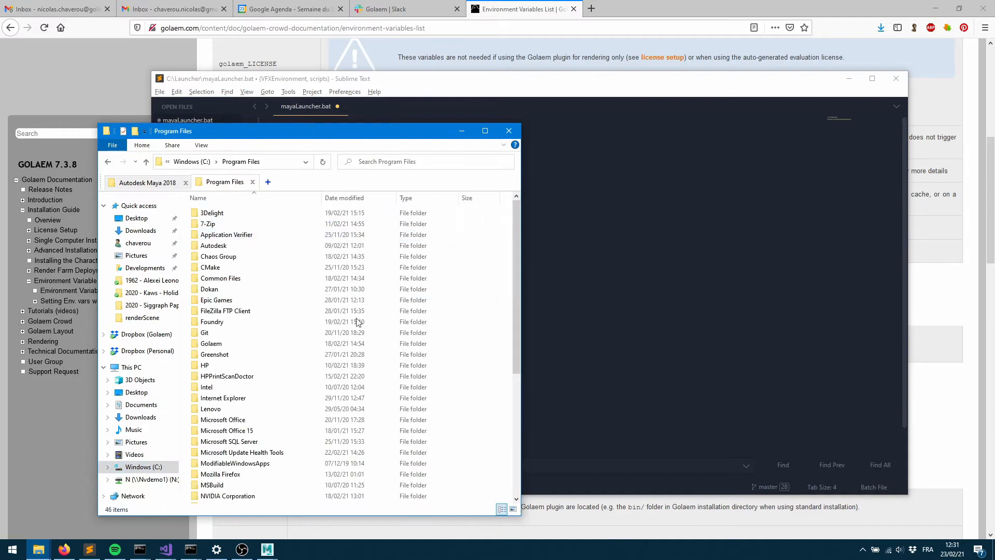
double_click(213, 343)
double_click(249, 247)
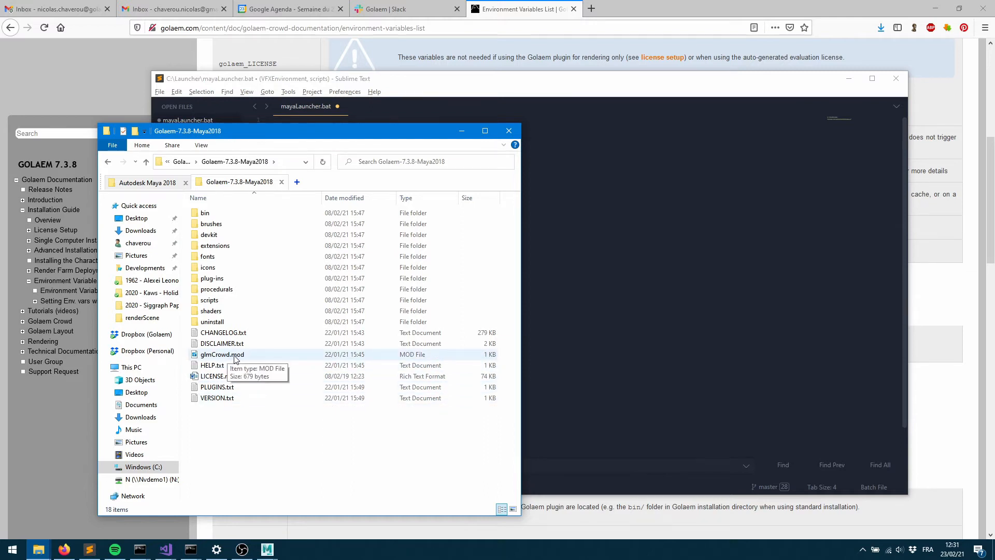
Copy the folder path C:\Program Files\Golaem\Golaem-7.3.8-Maya2018 into mayaLauncher.bat as the MAYA_MODULE_PATH value, ending it with a semicolon
click(280, 162)
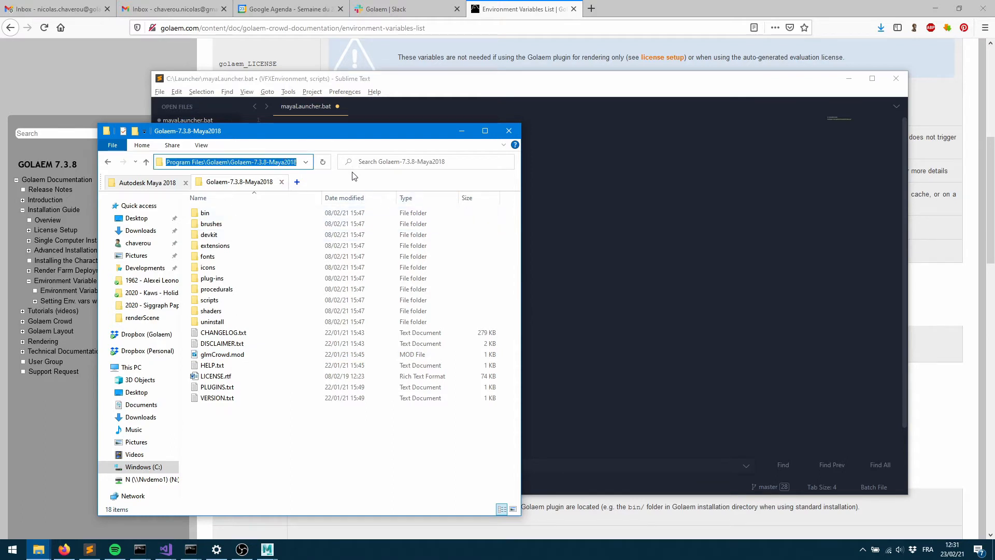
click(552, 242)
text(C:\Program Files\Golaem\Golaem-7.3.8-Maya2018)
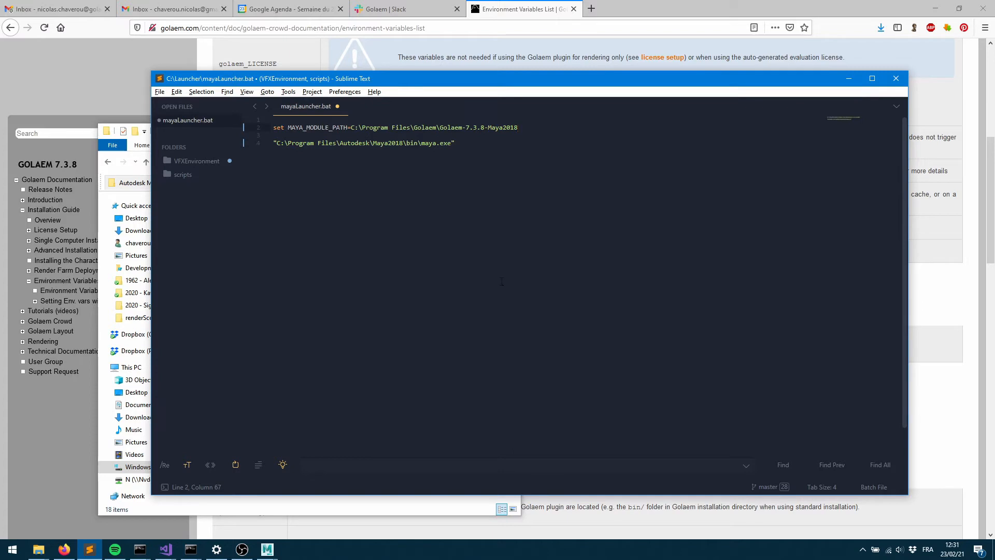
double_click(310, 129)
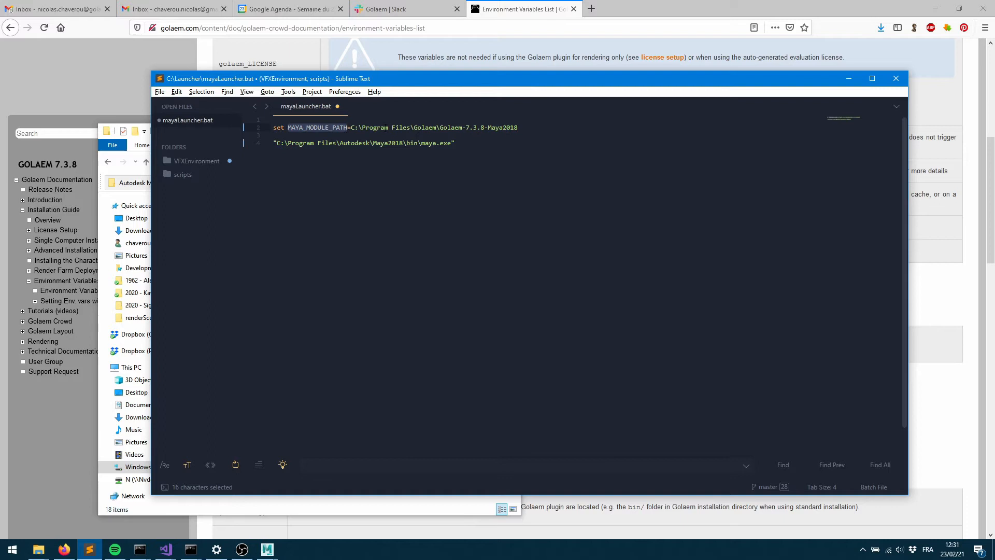
click(527, 131)
text(;)
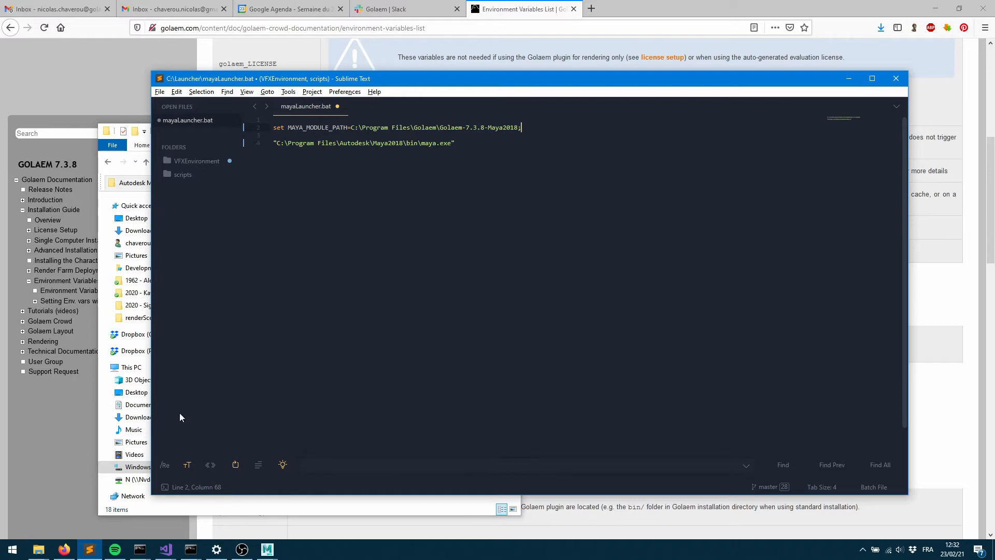
click(216, 550)
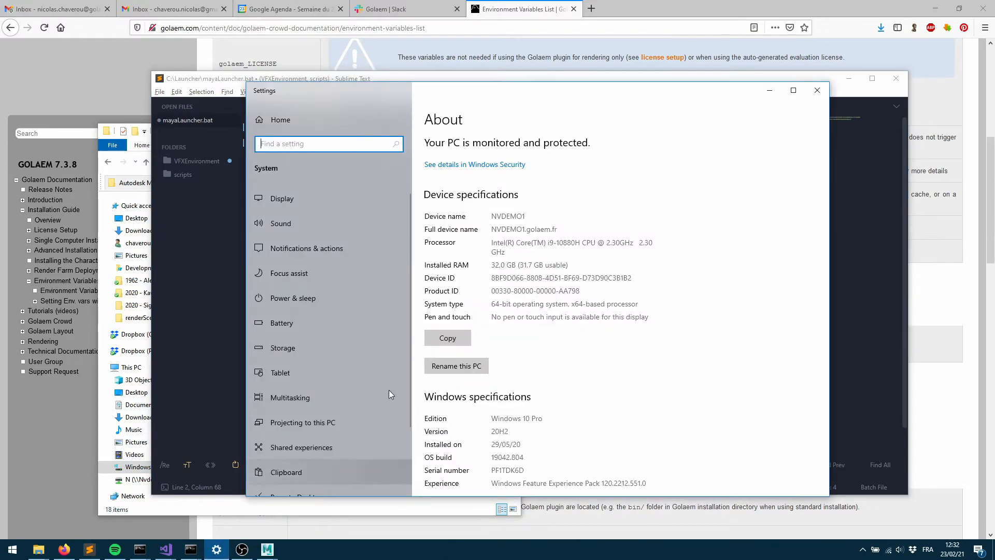
click(817, 90)
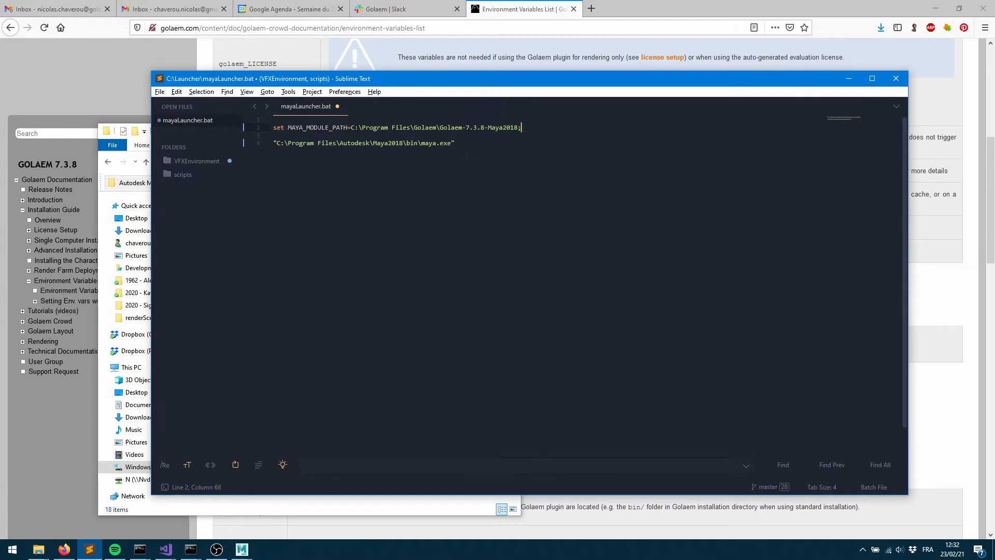
Append %MAYA_MODULE_PATH% after the semicolon on line 2 so the variable's existing paths are kept
double_click(318, 128)
key(ctrl+c)
click(524, 127)
key(ctrl+v)
text(%)
key(End)
text(%)
double_click(301, 128)
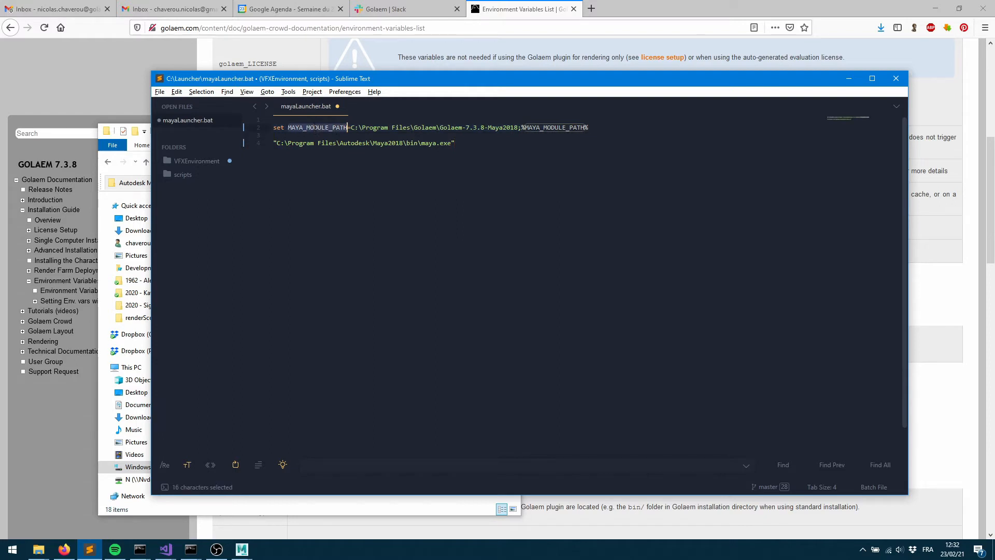
Check the MAYA_MODULE_PATH line in mayaLauncher.bat and save the file
double_click(554, 127)
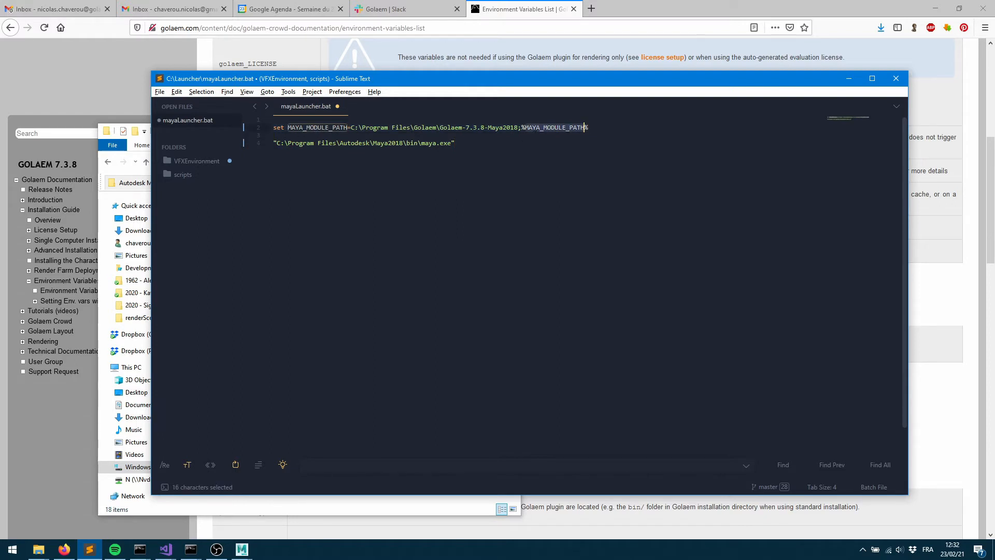
double_click(451, 127)
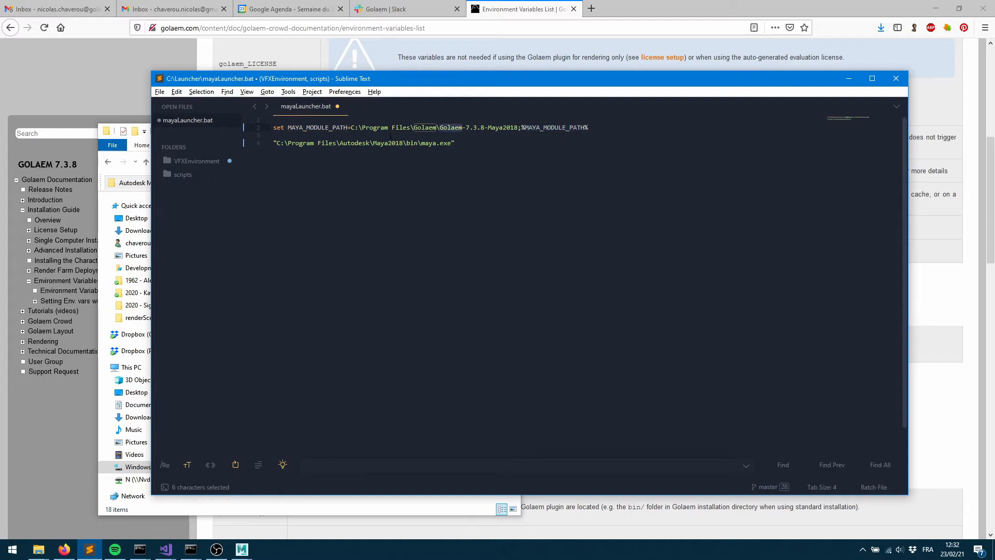
drag(371, 137, 370, 141)
key(ctrl+s)
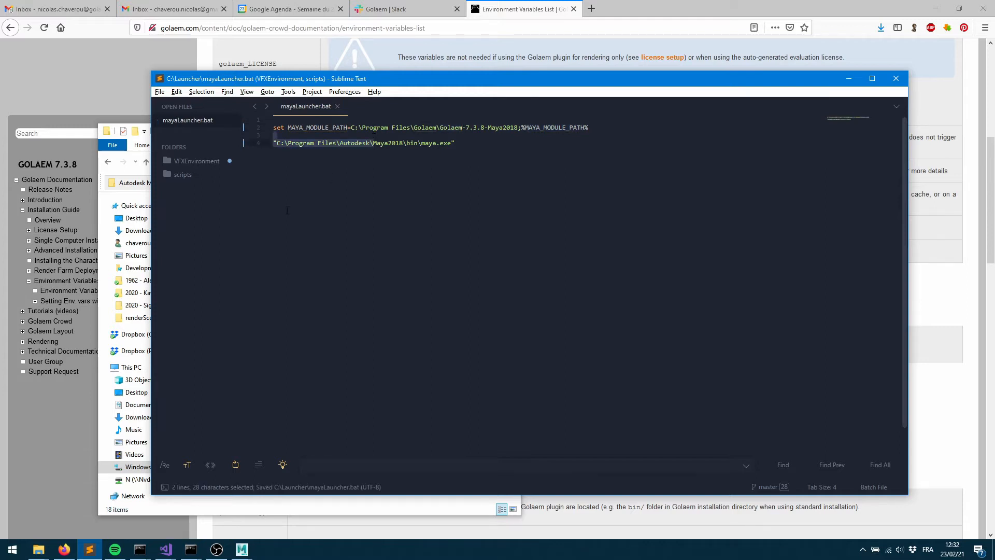
Run mayaLauncher.bat from C:\Launcher in File Explorer to start Maya 2018, dismissing the borrowed-license notice
click(355, 504)
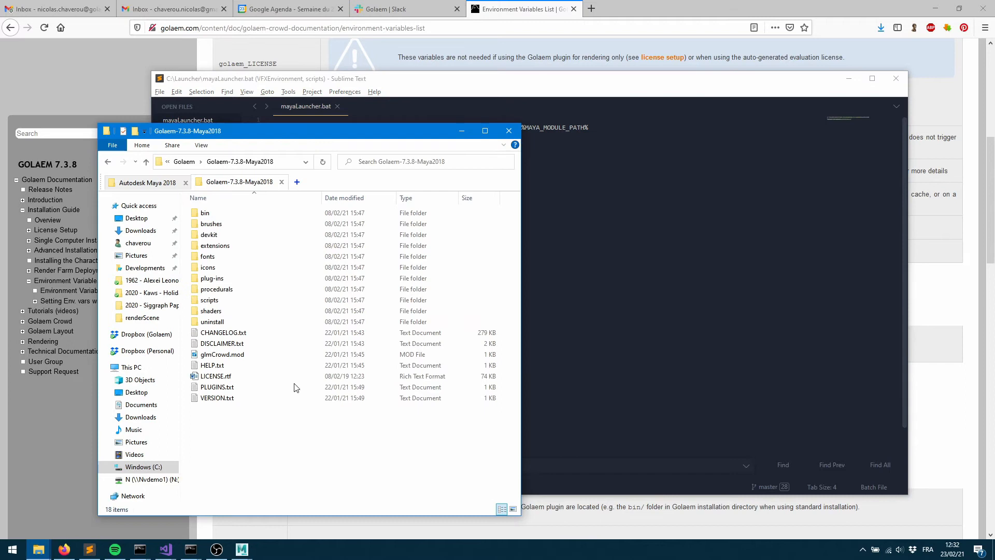
click(157, 183)
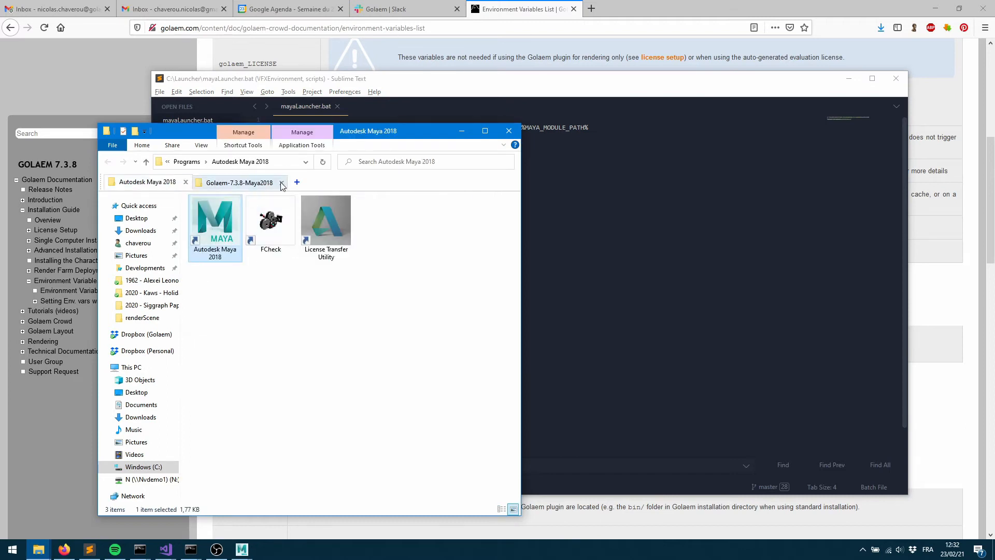
click(151, 467)
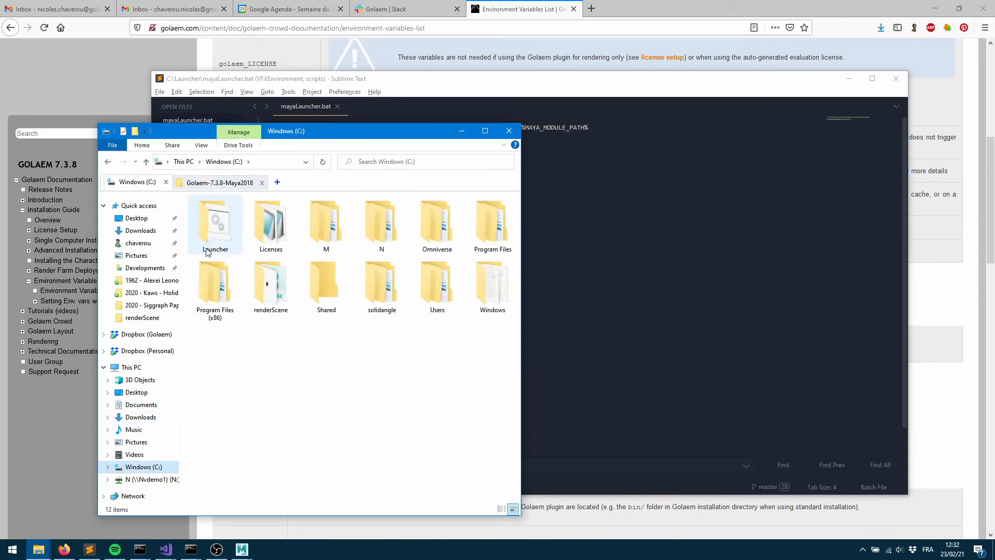
double_click(214, 220)
double_click(216, 215)
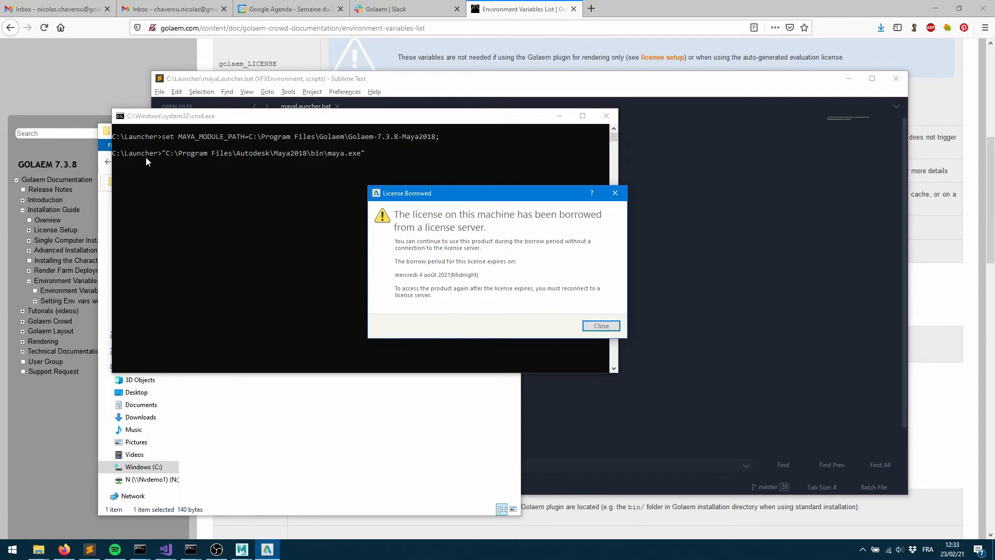
click(600, 325)
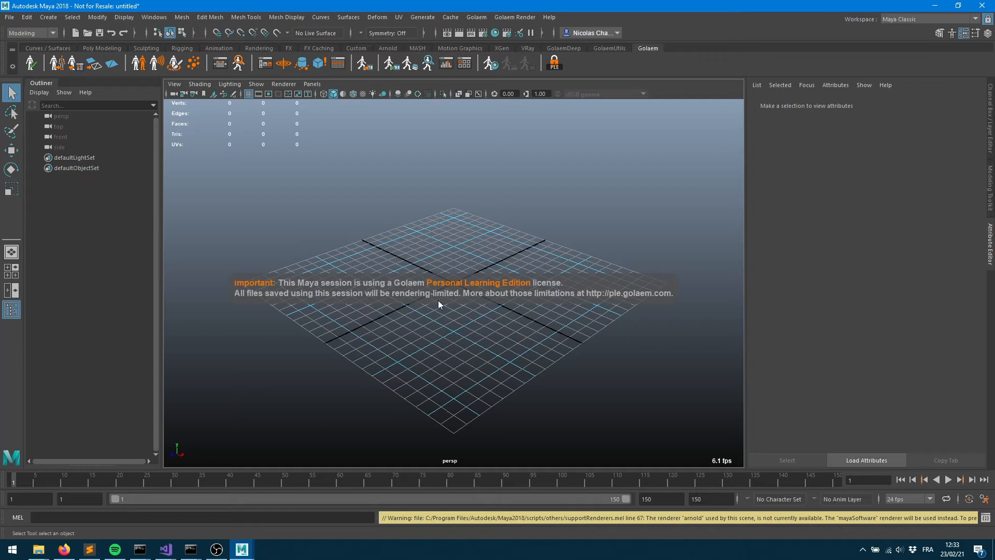
Read the Golaem license messages in a widened Script Editor and close it
click(475, 17)
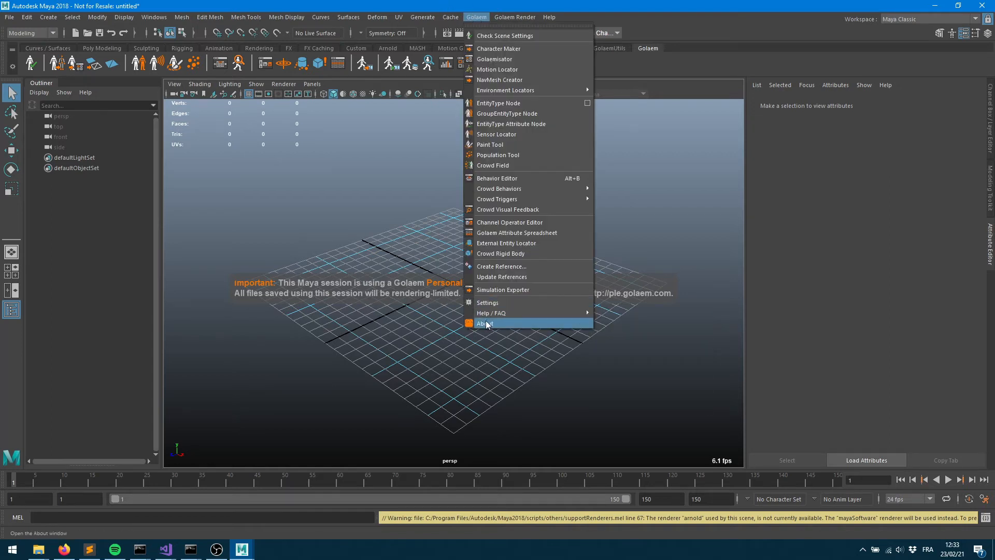
click(985, 517)
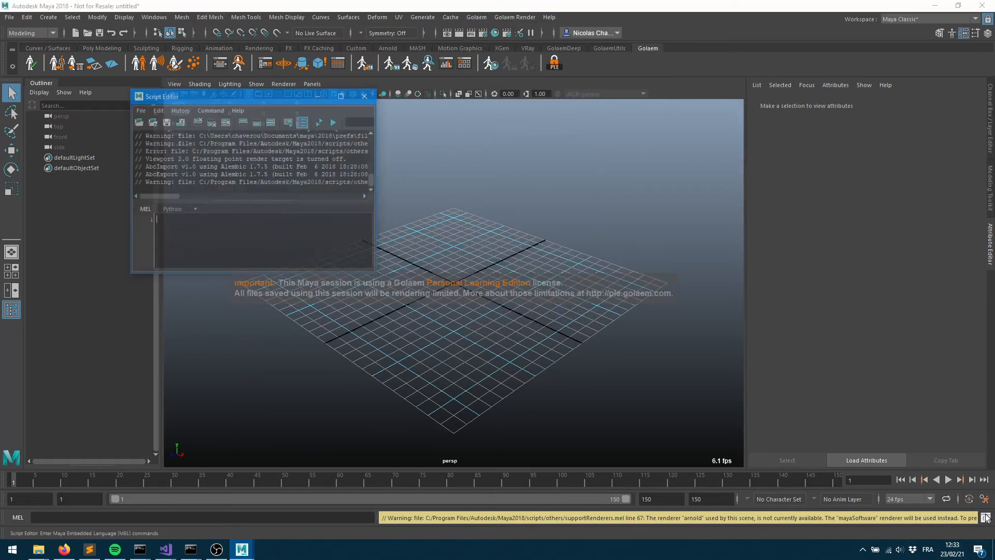
drag(374, 198, 771, 198)
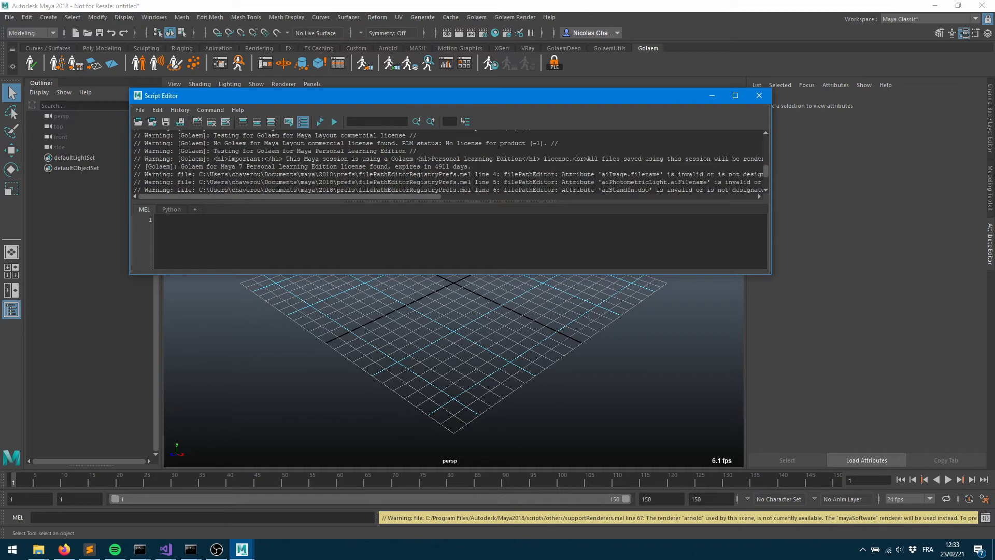
drag(431, 158, 521, 159)
click(759, 96)
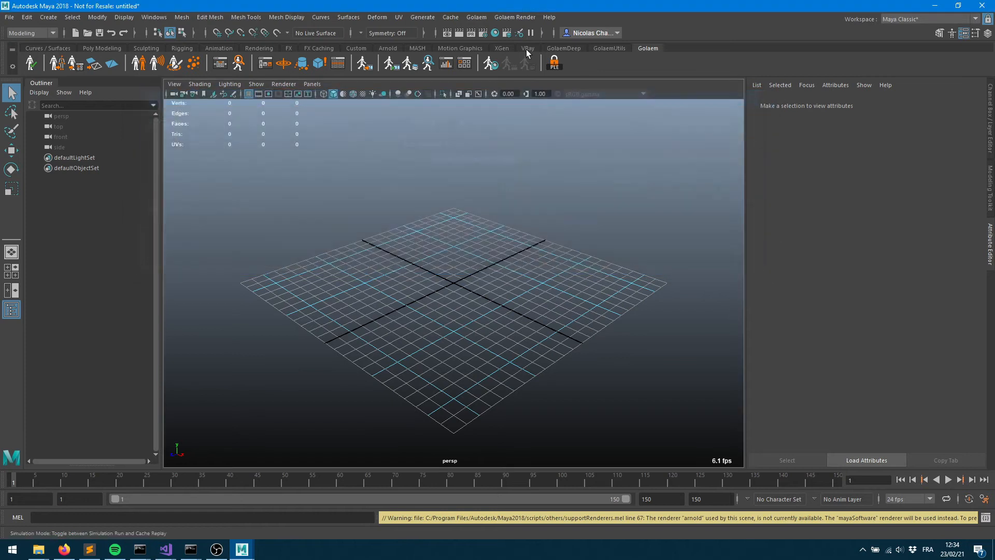
View the active license in Golaem's About window and close the window
click(471, 17)
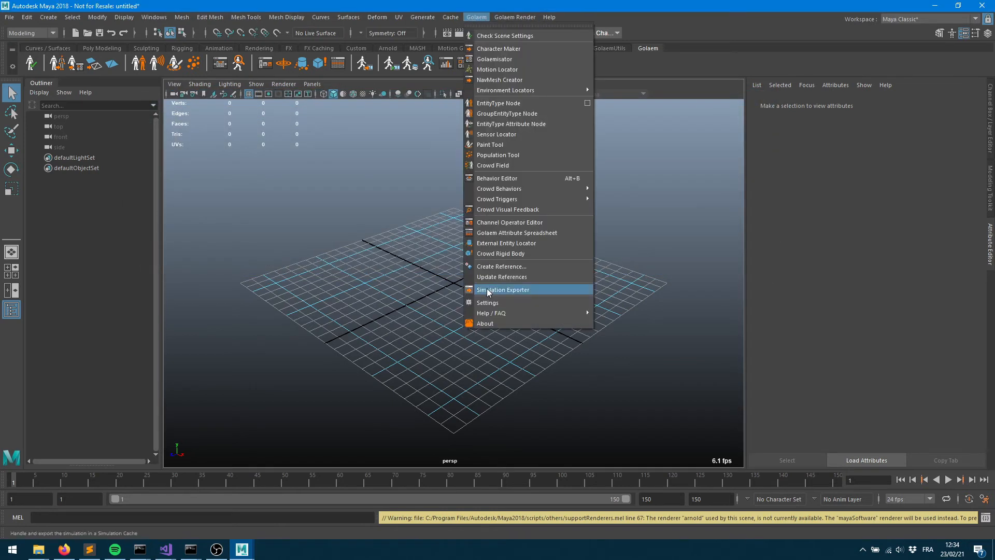
click(496, 319)
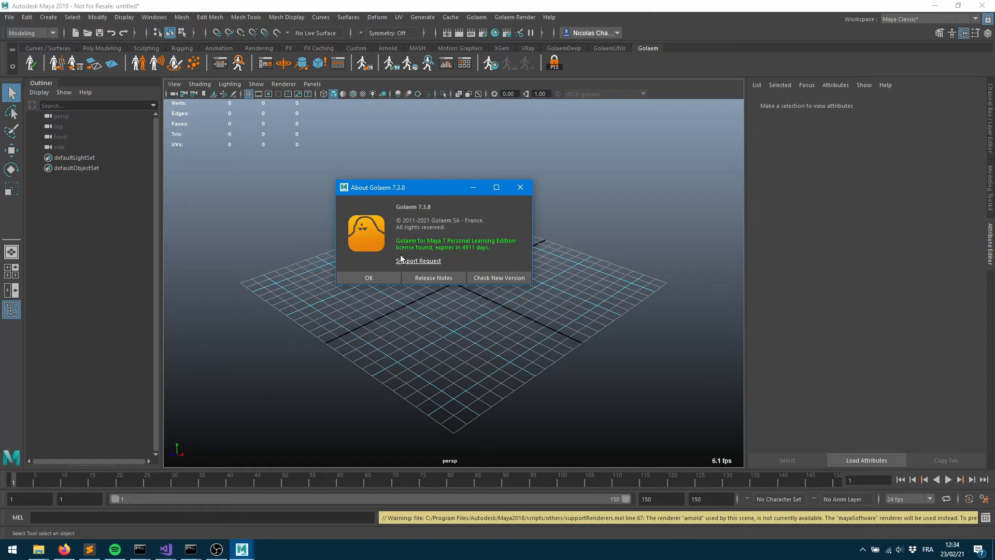
click(386, 279)
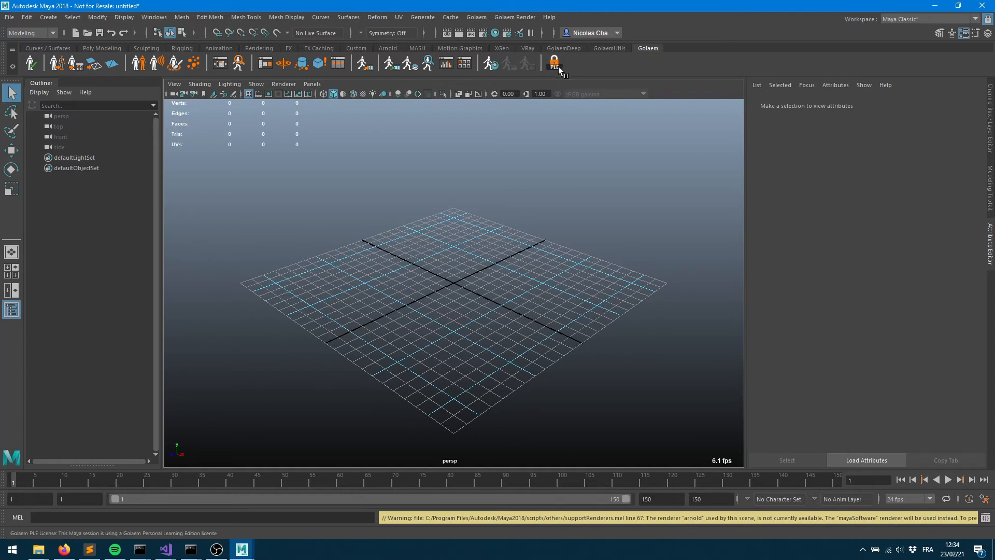
Return to the Golaem documentation in Firefox and look up the Licence Variables section of the Environment Variables List
click(89, 550)
click(64, 550)
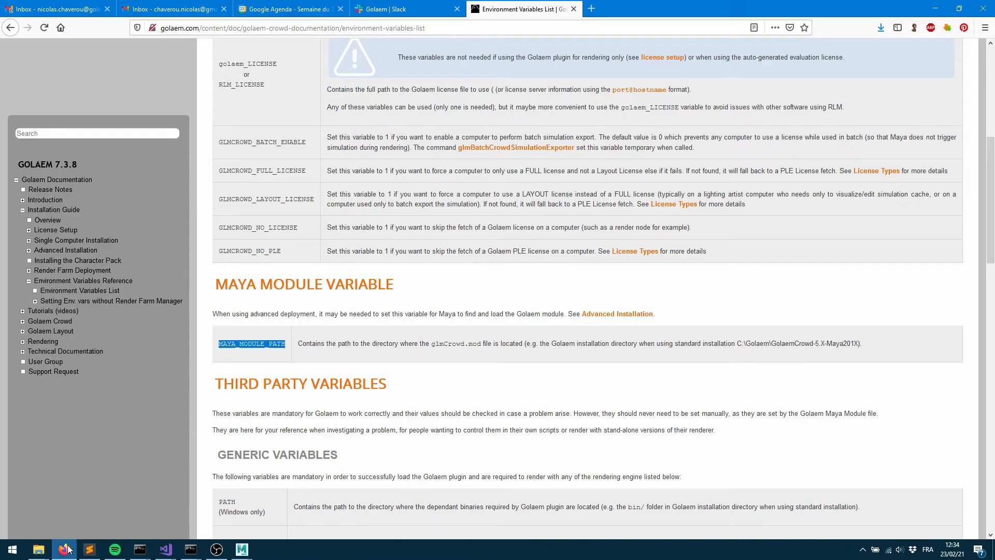
scroll(422, 386, up, 4)
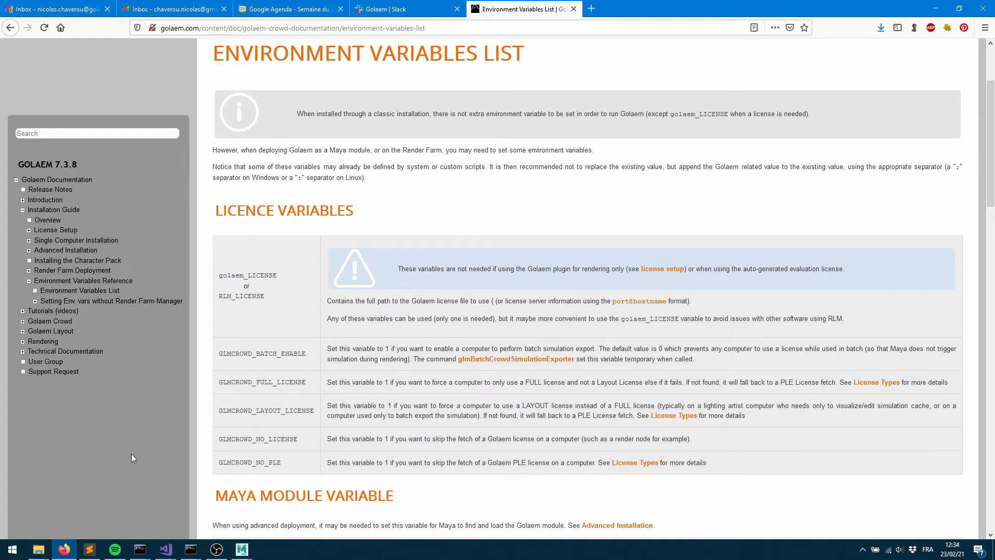
Insert "set golaem_LICENSE=" above the MAYA_MODULE_PATH line in mayaLauncher.bat, copying the variable name from the documentation page
click(90, 549)
click(297, 120)
key(Return)
text(set)
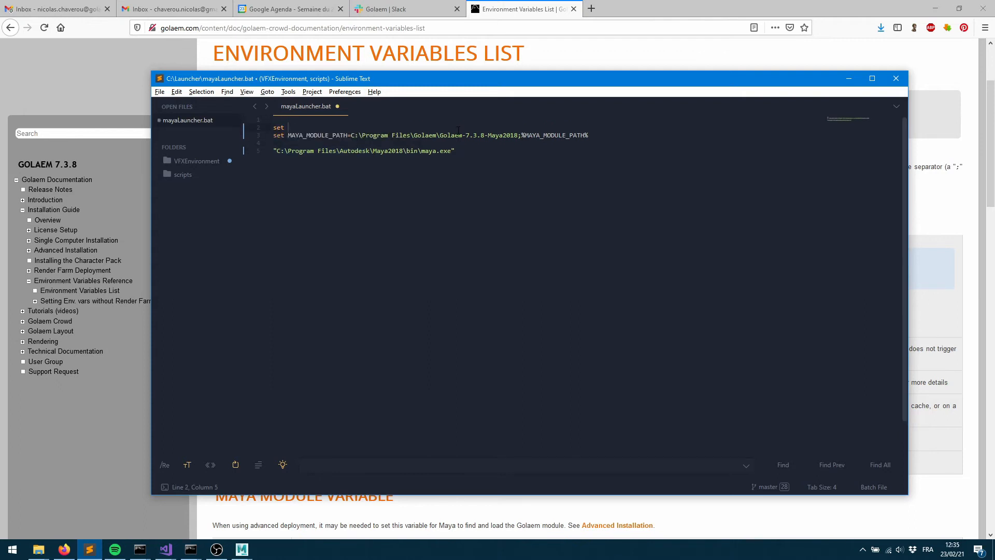
key(alt+Tab)
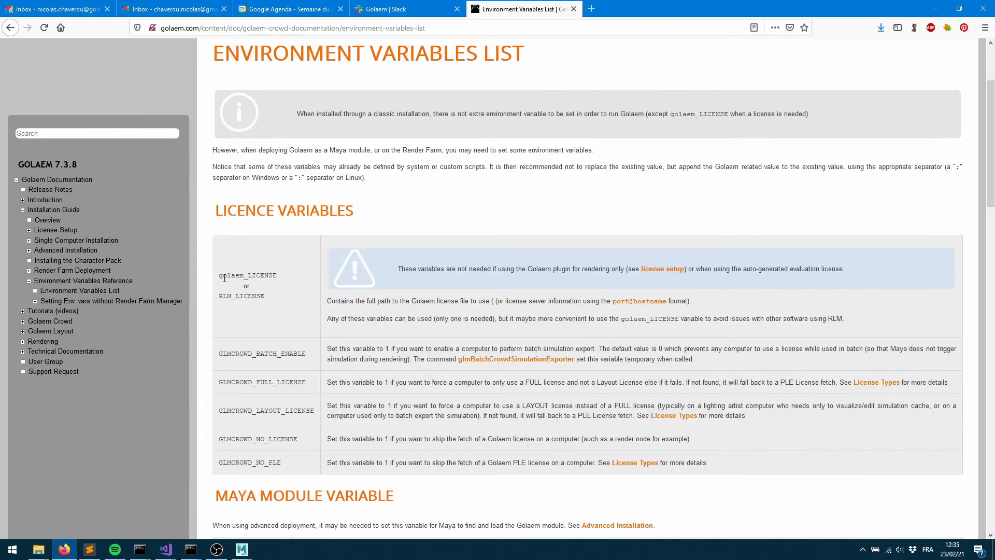
double_click(243, 275)
key(ctrl+c)
key(alt+Tab)
key(ctrl+v)
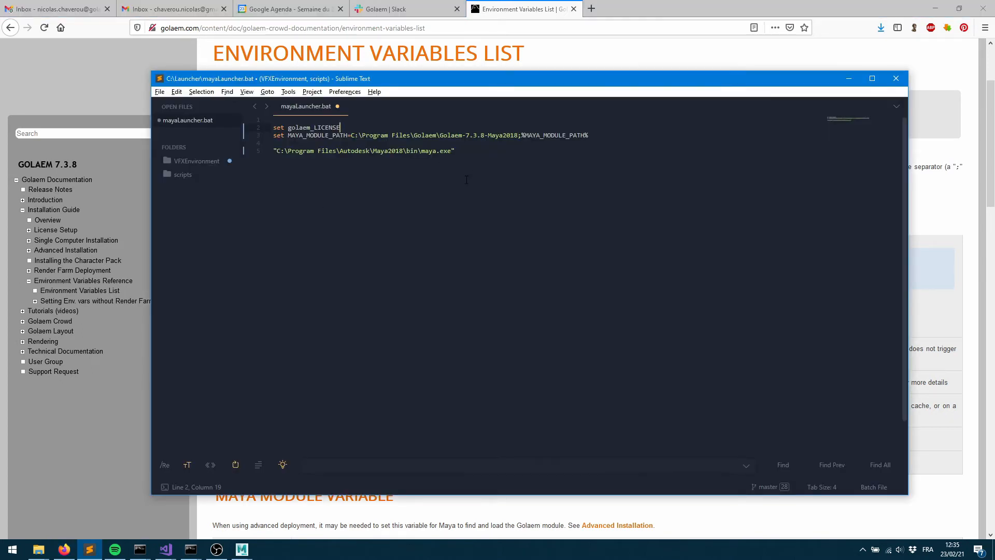
text(=)
Browse to the C:\Licenses folder in a new File Explorer tab
click(38, 550)
click(106, 502)
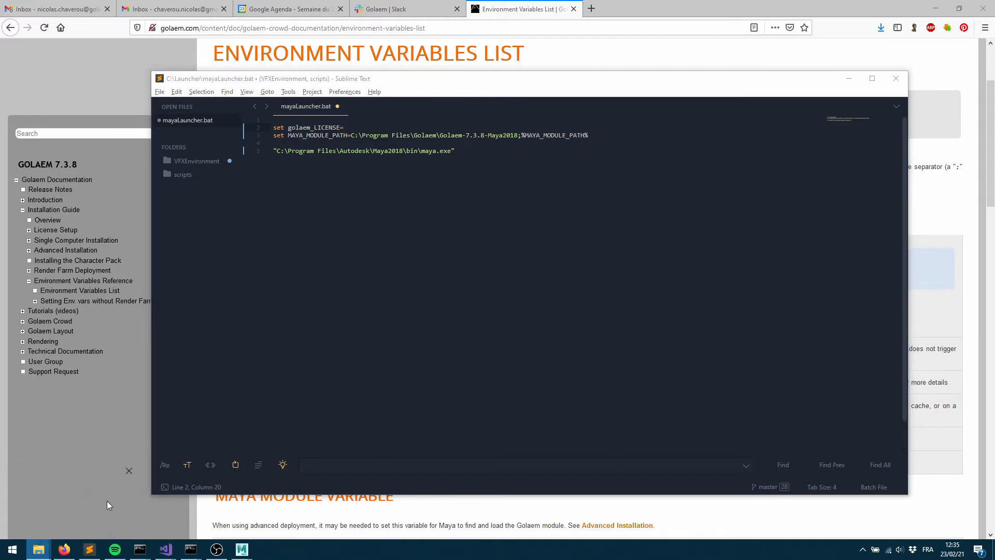
click(266, 182)
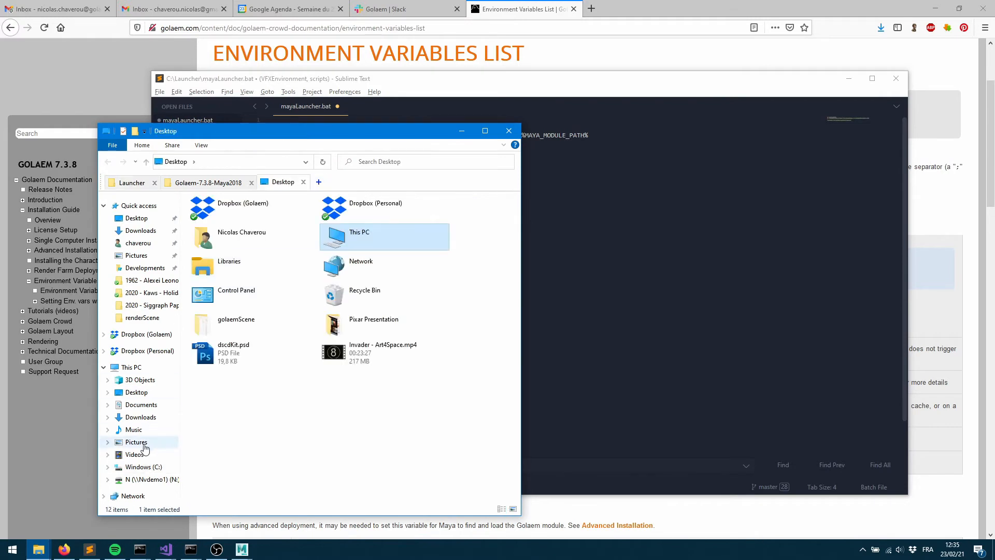
click(136, 467)
double_click(267, 250)
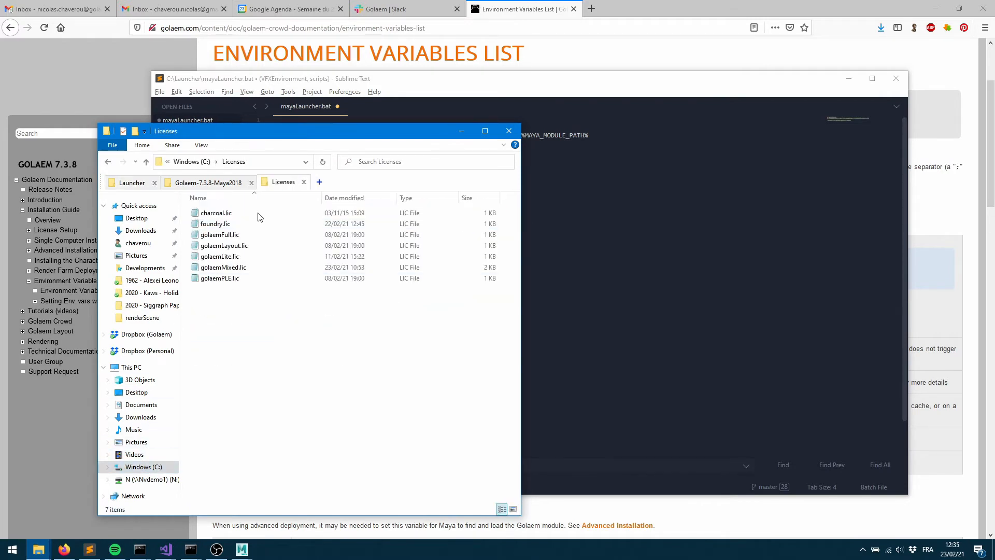
Copy the path C:\Licenses\golaemFull.lic into mayaLauncher.bat as the golaem_LICENSE value and save the file
click(273, 162)
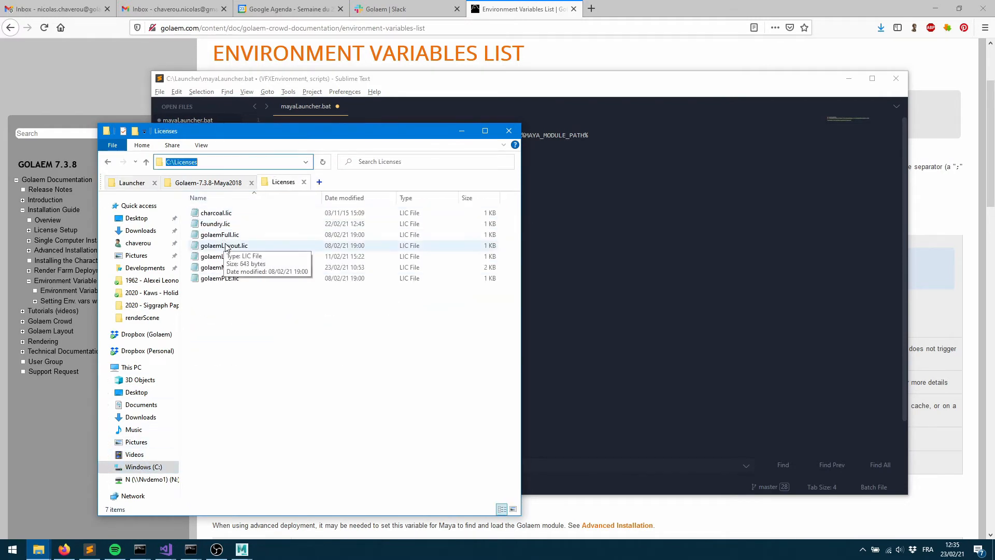
click(257, 236)
click(258, 236)
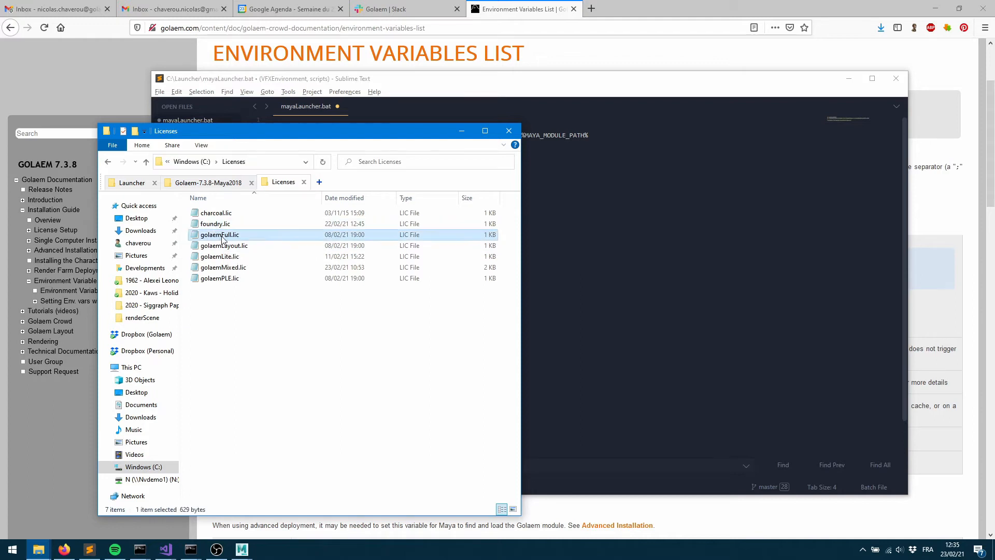
click(241, 161)
click(239, 160)
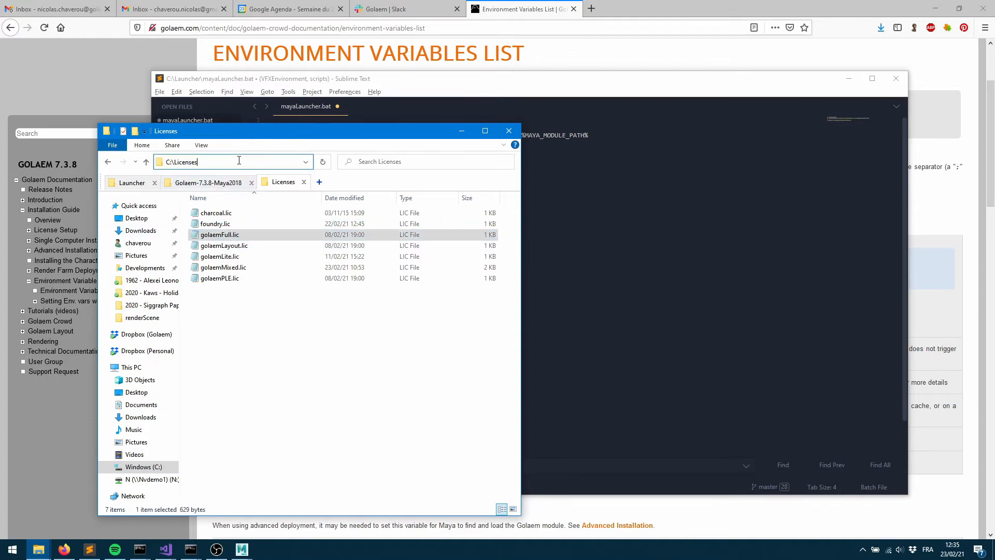
text(\golaemFull.lic)
key(ctrl+a)
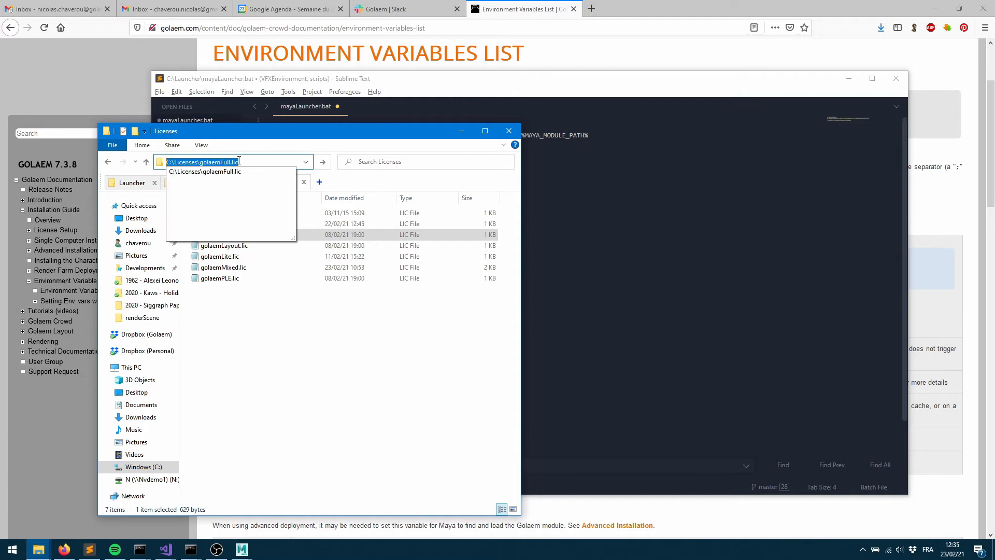
key(ctrl+c)
key(alt+Tab)
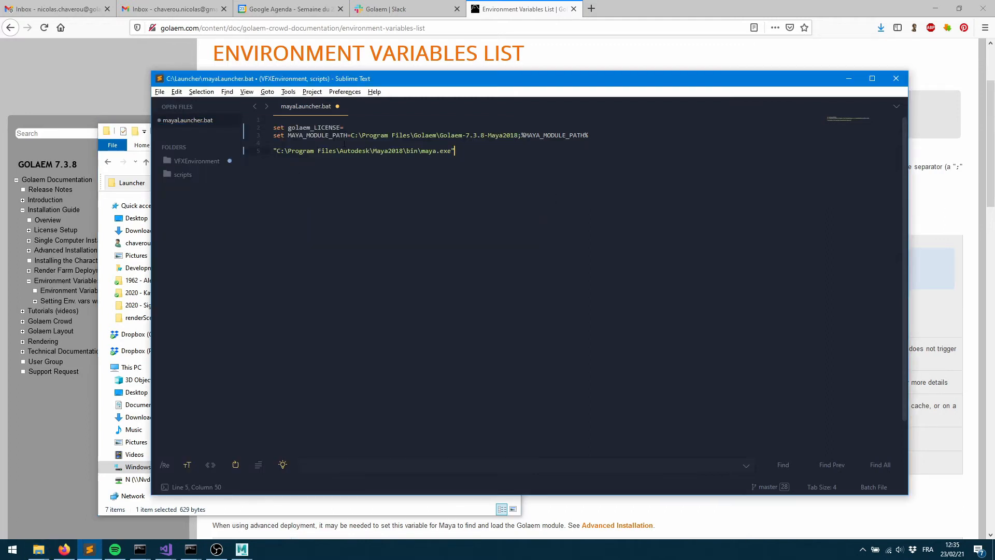
key(ctrl+v)
key(ctrl+s)
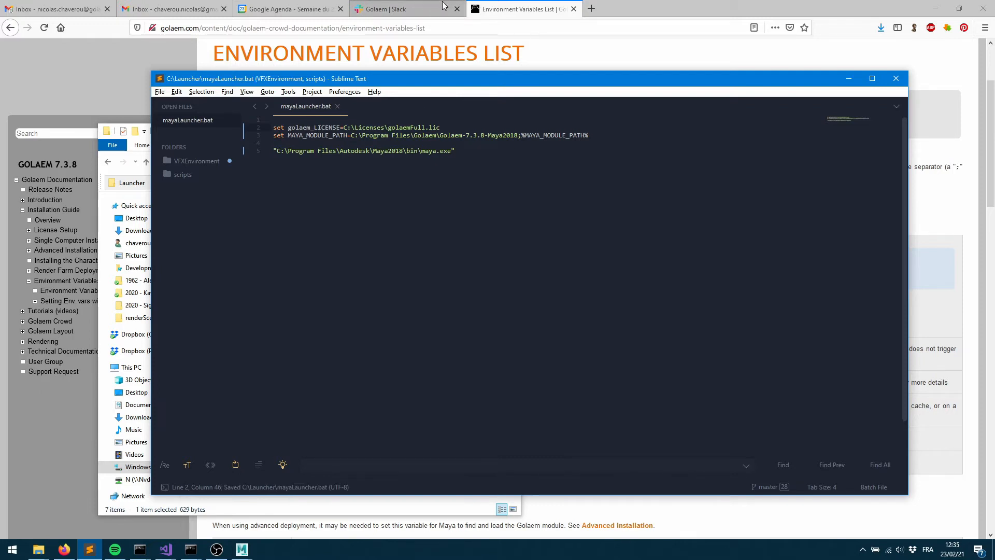
Relaunch Maya 2018 with the updated mayaLauncher.bat from the Launcher folder, dismissing the borrowed-license notice
click(335, 510)
click(147, 183)
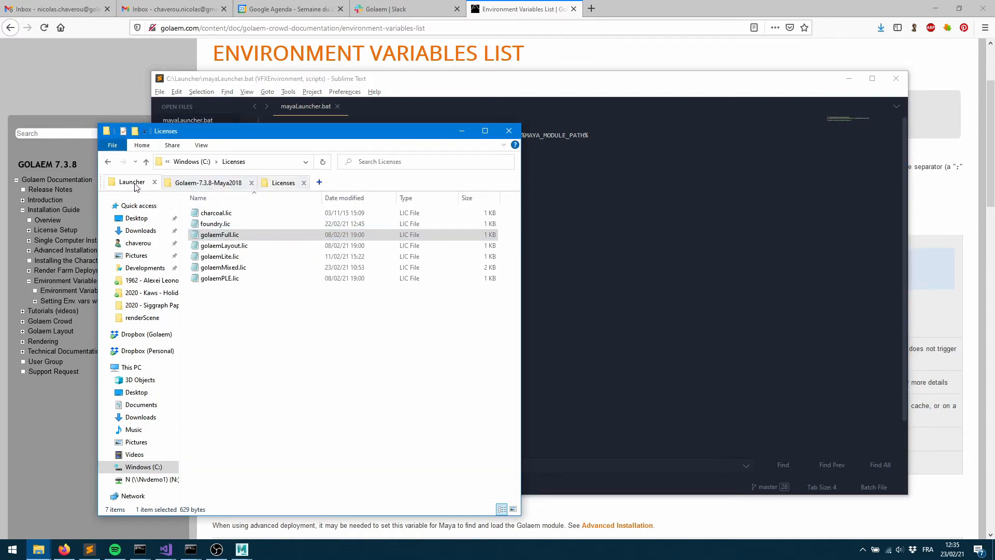
double_click(220, 214)
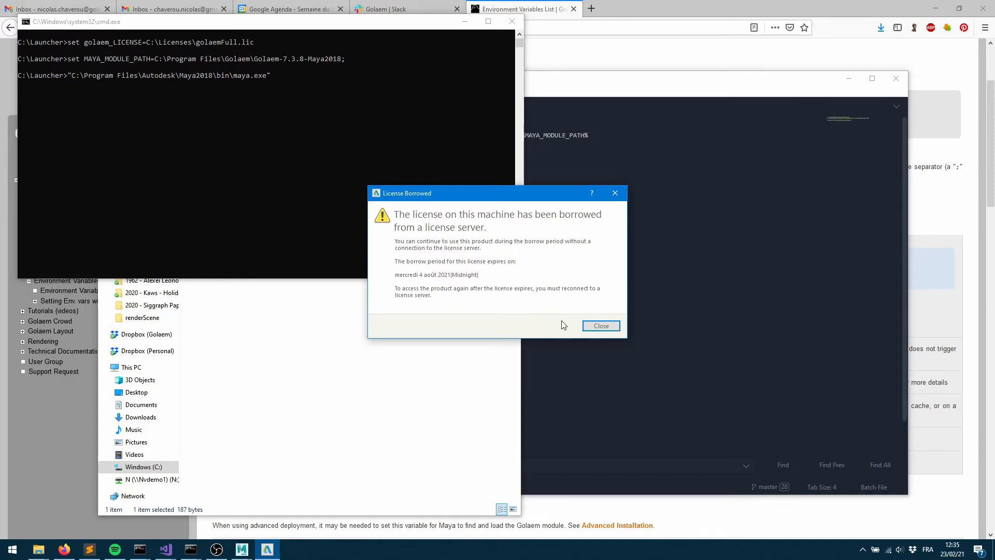
click(591, 326)
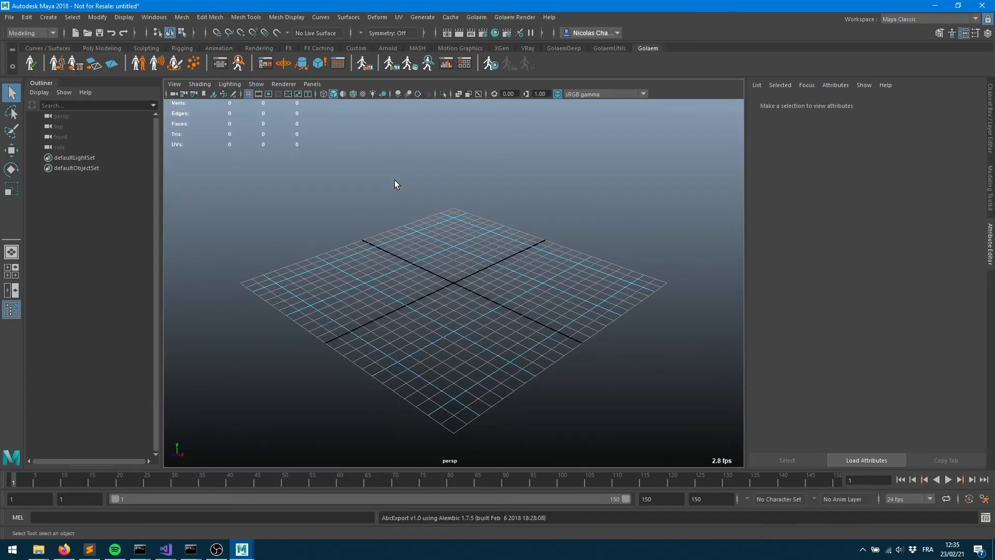
Check in Golaem's About window which license the relaunched Maya session uses, and close the window
click(478, 16)
click(496, 326)
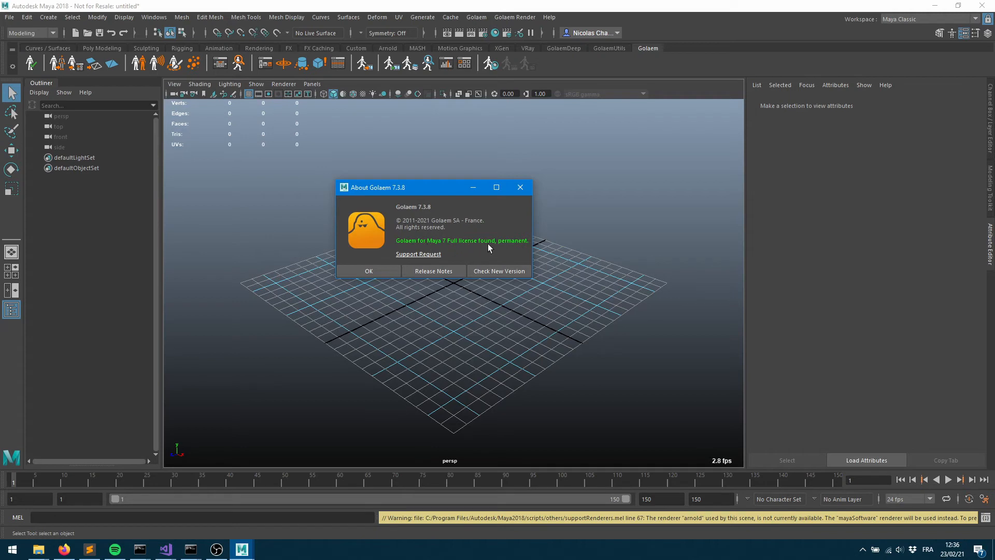
click(379, 274)
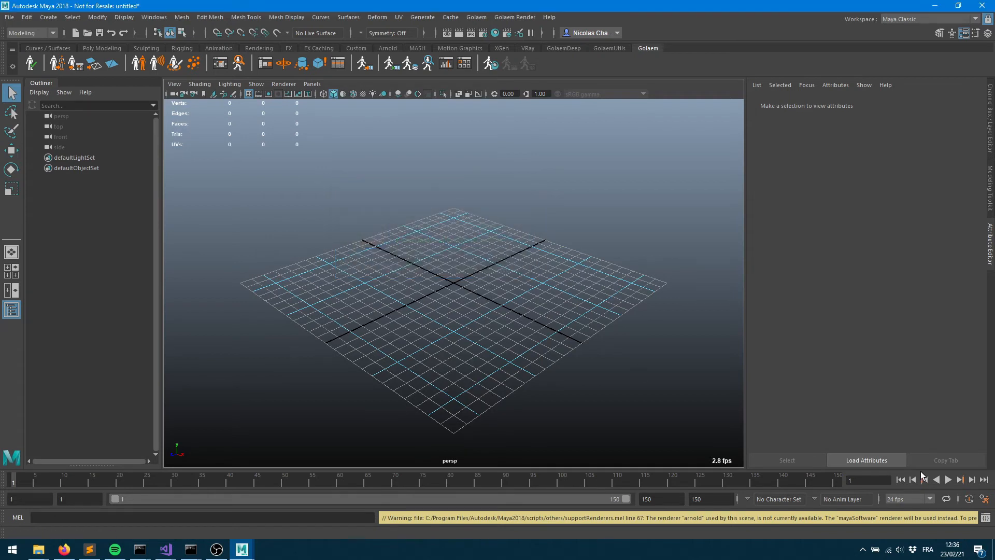
Run getenv("golaem_LICENSE"); as MEL in Maya's Script Editor to query the license variable
click(986, 518)
drag(384, 279, 818, 330)
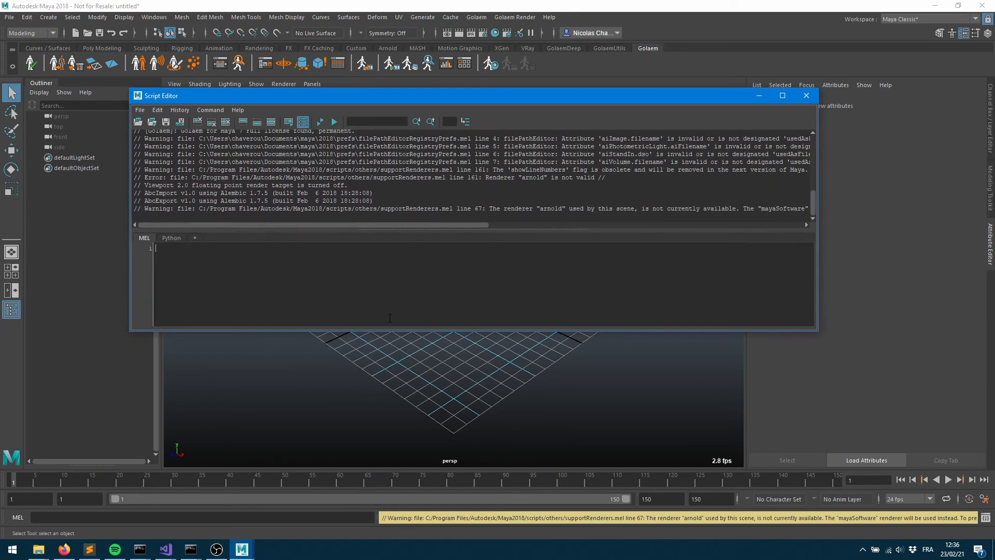
text(getenv(")
text(golaem_LICENSE)
key(ctrl+a)
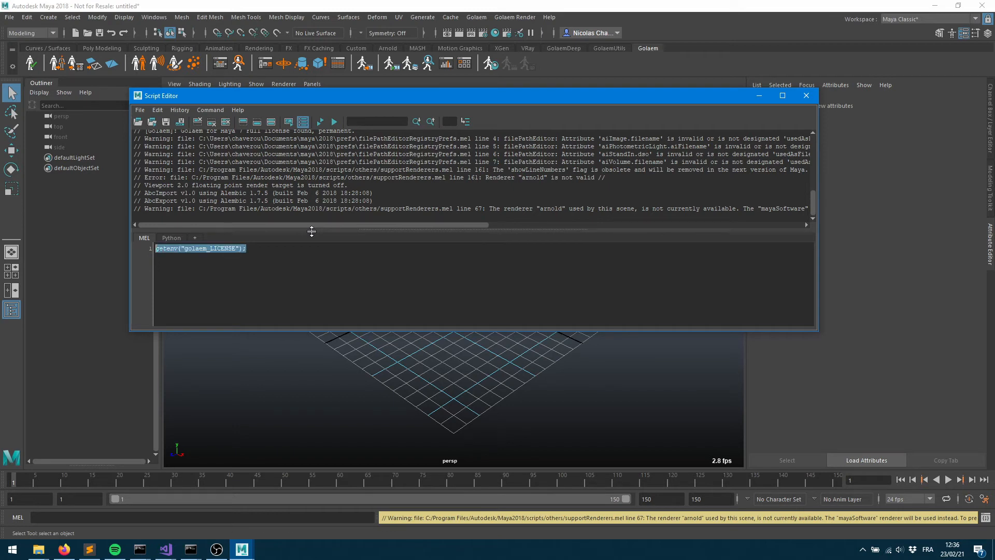
key(ctrl+Return)
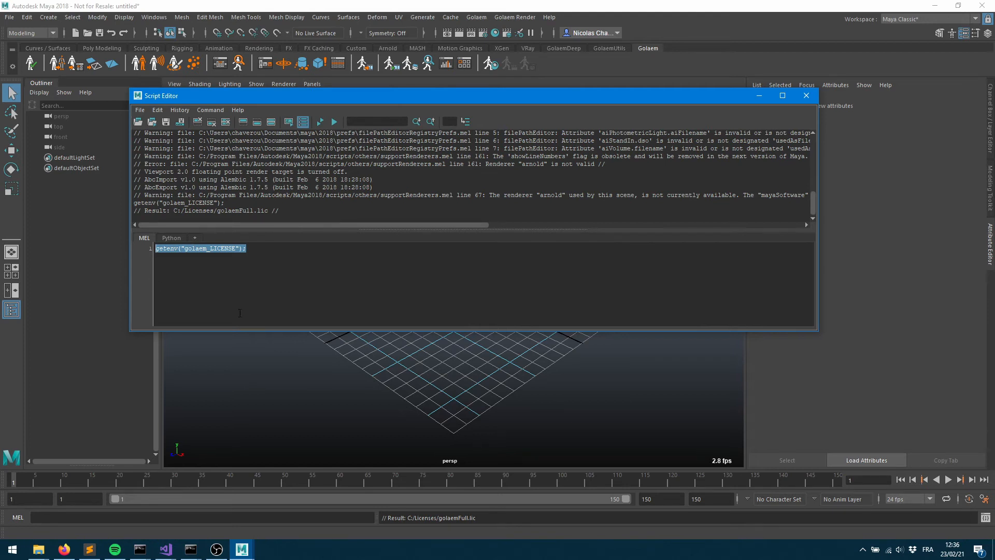
Start a Python script in the Script Editor with import os and a print statement on the second line
click(172, 238)
text(import os )
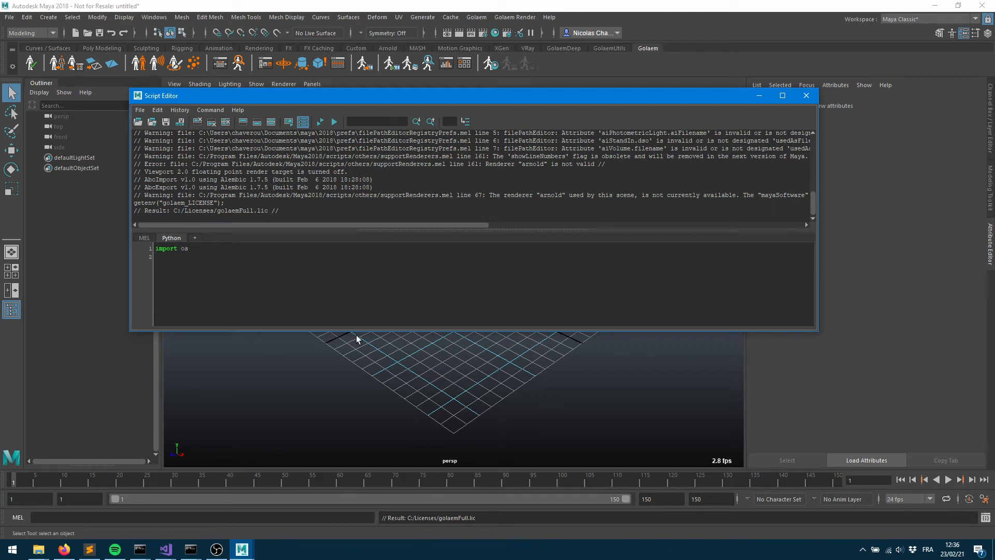
text(print)
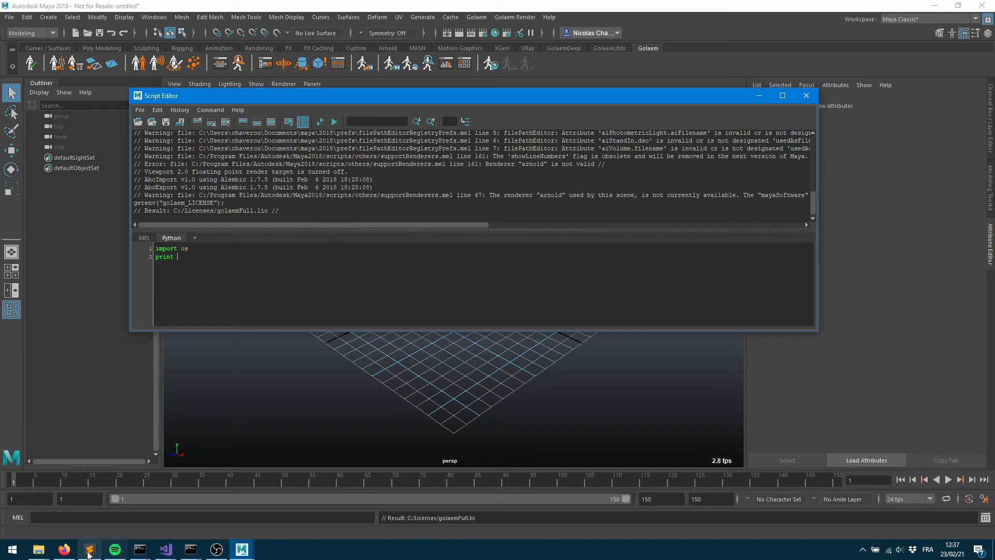
Look up how to get an environment variable in Python in Firefox, open the able.bio article, and return to Maya
click(64, 549)
click(592, 9)
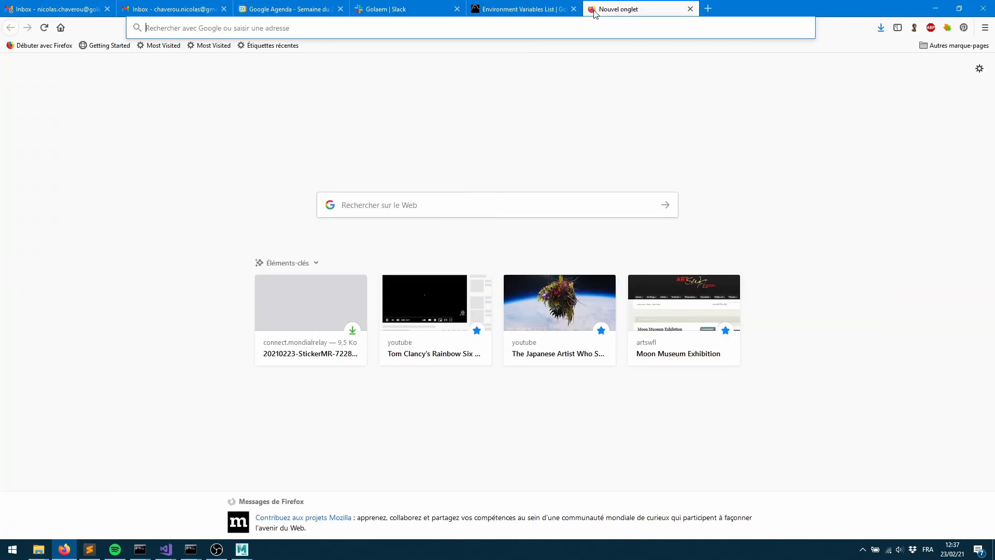
text(python envi)
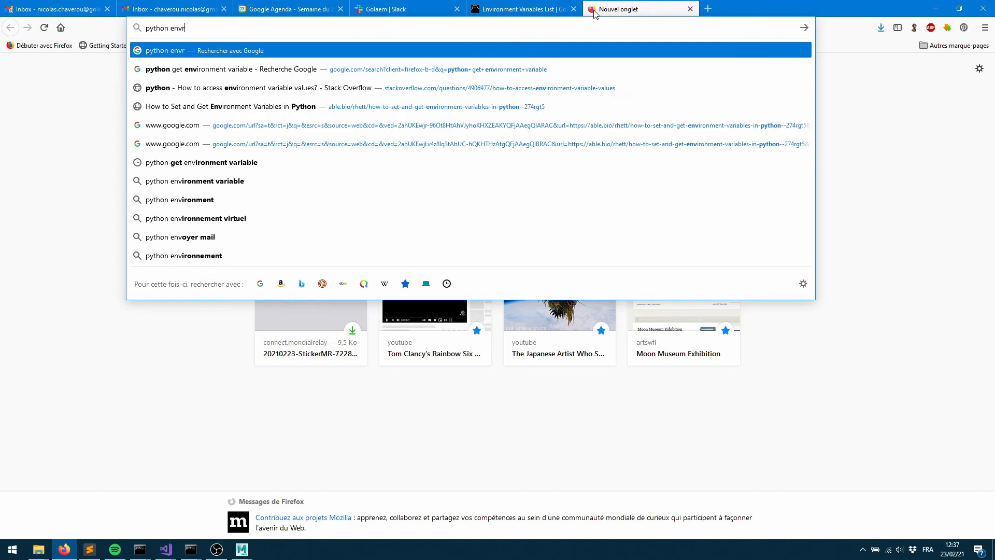
key(Down)
key(Return)
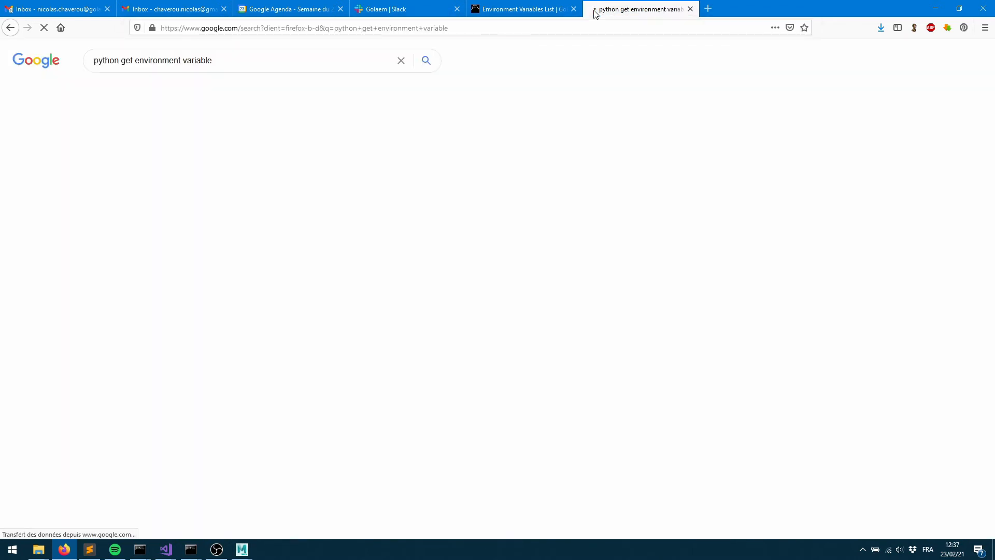
click(166, 149)
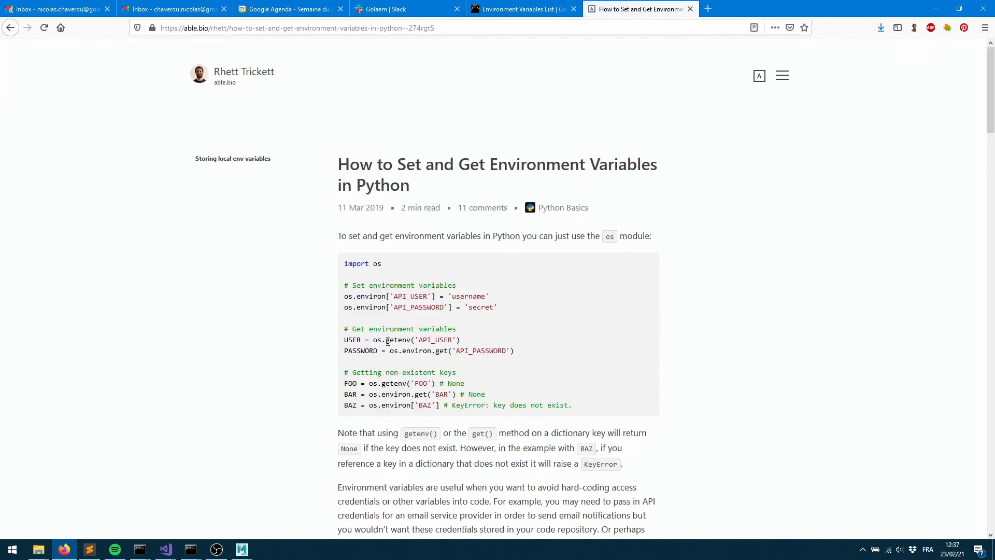
click(936, 11)
Complete the Python print statement with os.getenv('golaem_LICENSE') and run both lines
text((os.get)
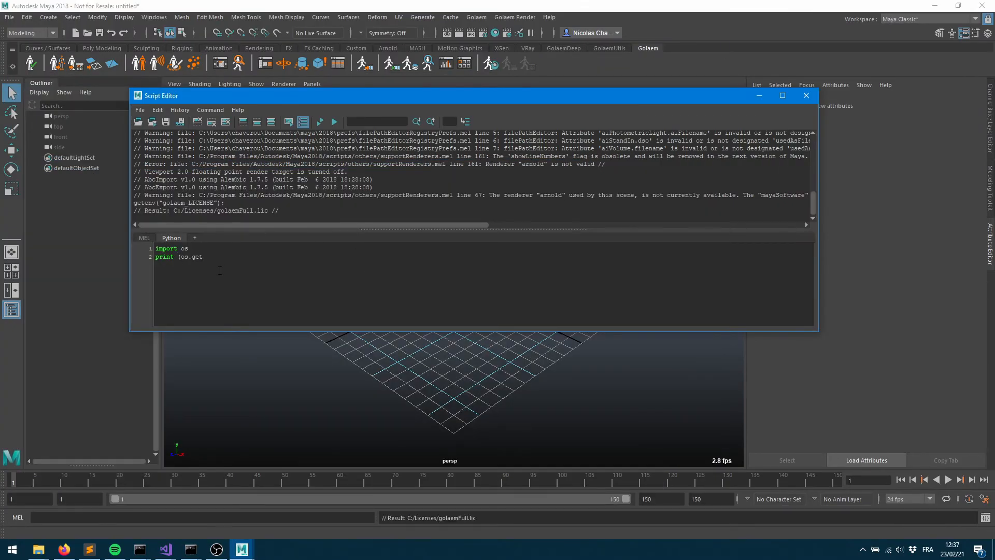
text(env(''))
key(Left)
key(Left)
text(golaem_LICENSE)
key(shift+Home)
key(shift+Up)
key(ctrl+Return)
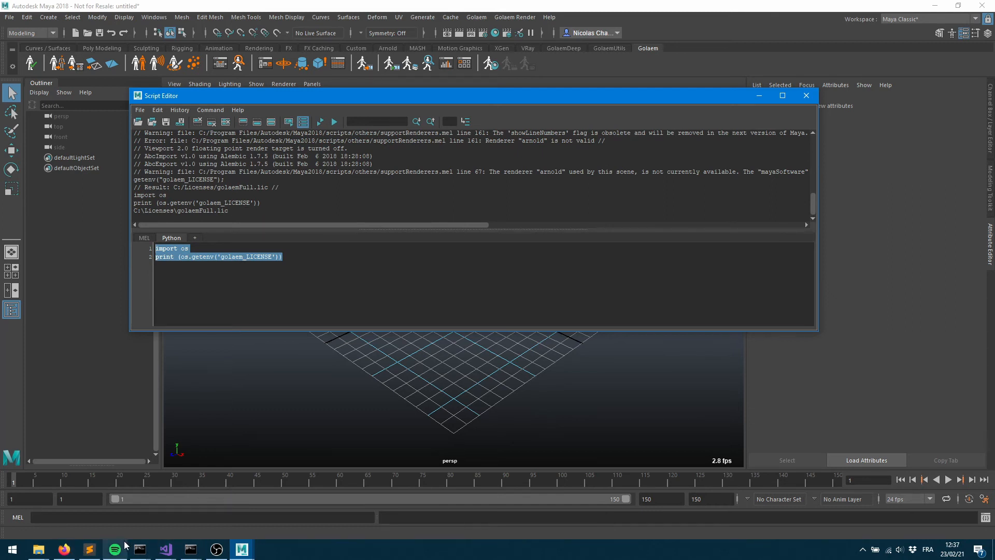
Switch to Sublime Text and add the line set MAYA_VERSION=2018 above the golaem_LICENSE line in mayaLauncher.bat
click(89, 549)
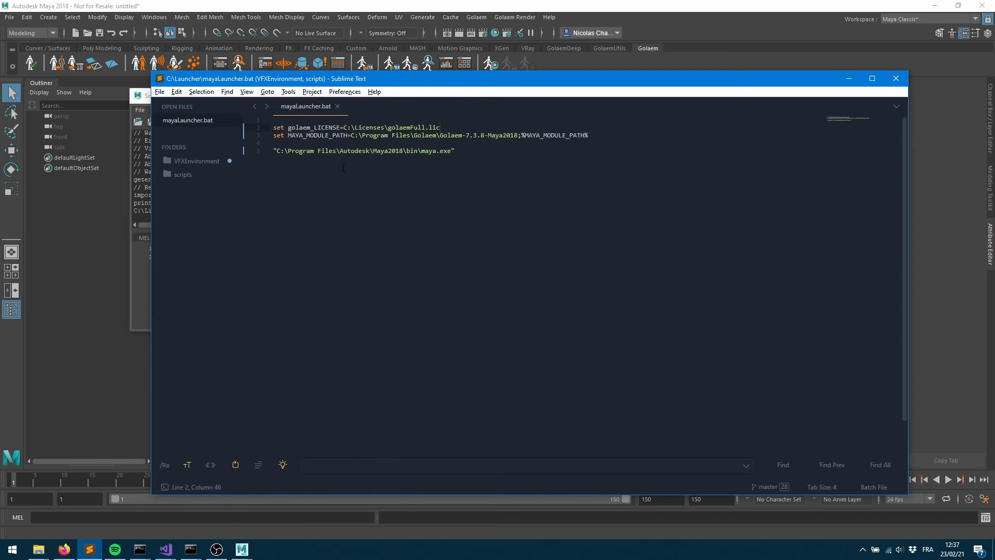
key(Up)
key(Return)
text(set)
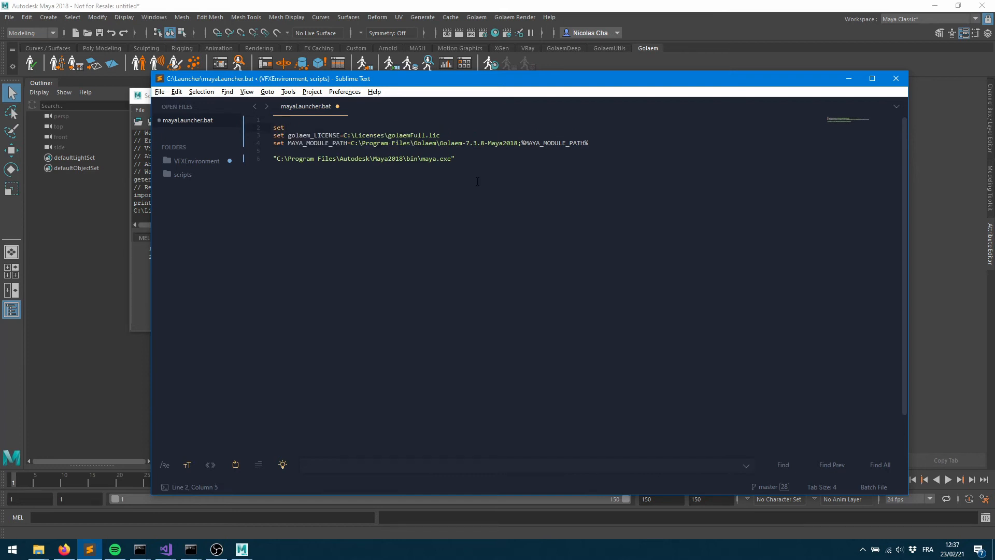
text( MAYA_VERSION=2018)
Replace the hard-coded 2018 in the MAYA_MODULE_PATH value and the maya.exe path with %MAYA_VERSION%, and save the file
click(315, 127)
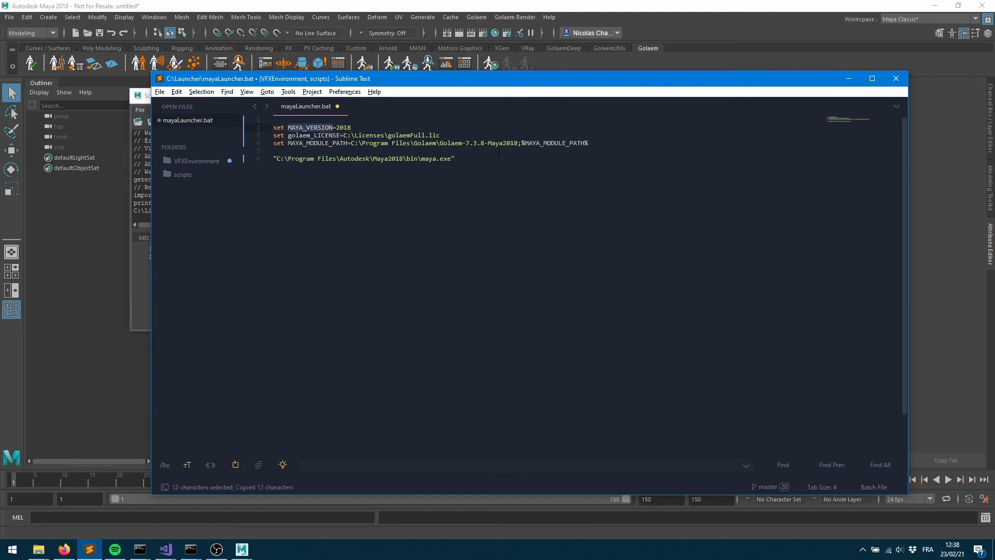
drag(503, 144, 519, 144)
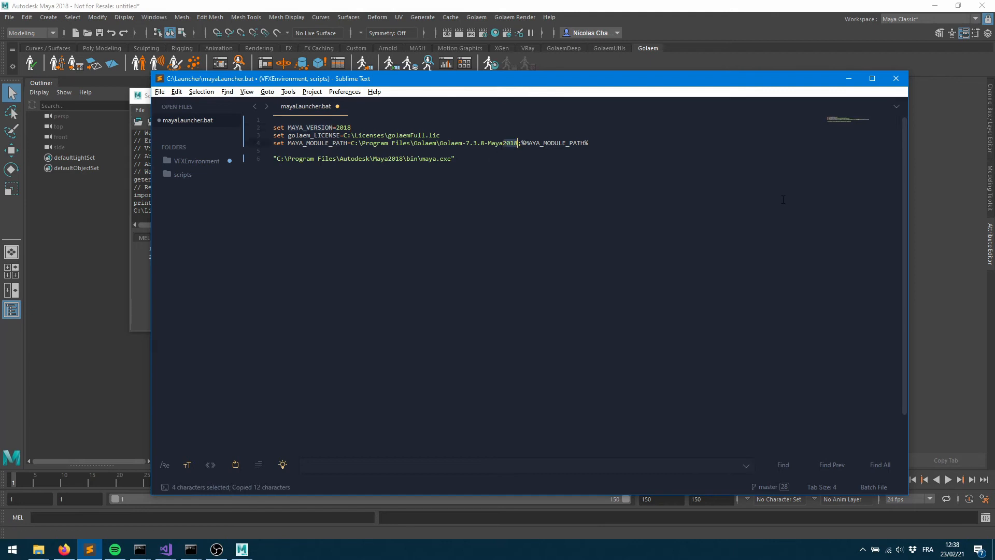
text(%%)
key(Left)
text(MAYA_VERSION)
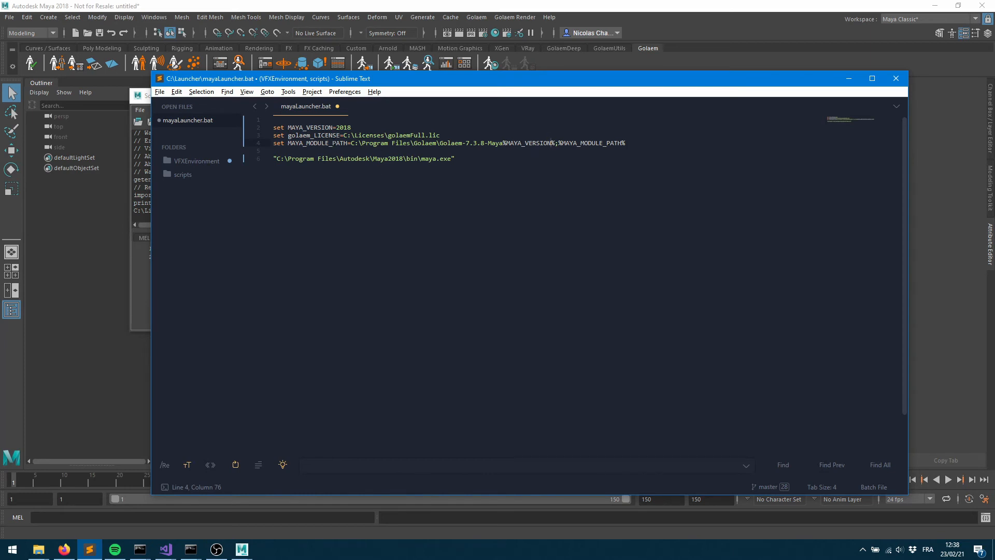
drag(388, 158, 403, 158)
text(%MAYA_VERSION%)
key(ctrl+s)
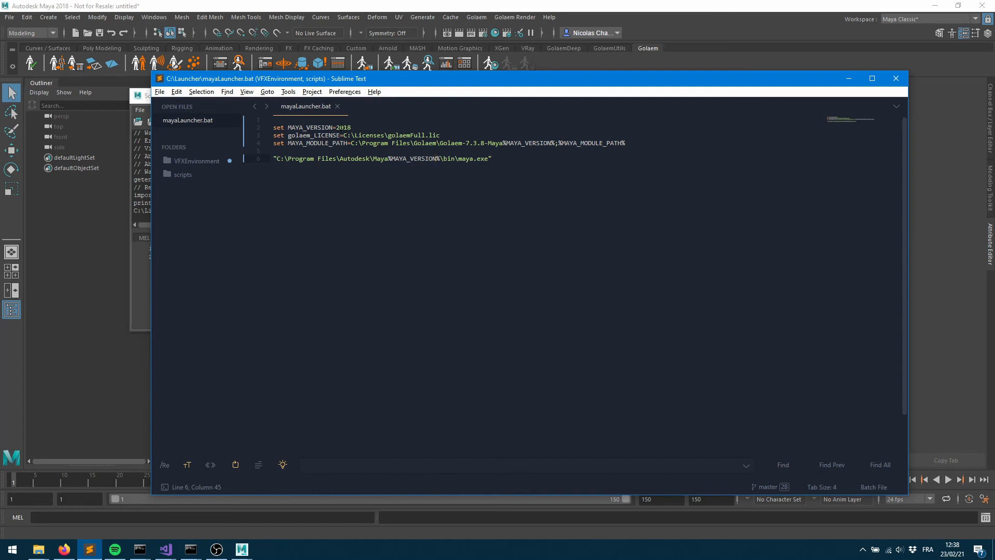
Set MAYA_VERSION to 2020 in mayaLauncher.bat and save the file
drag(344, 126, 352, 127)
text(20)
key(ctrl+s)
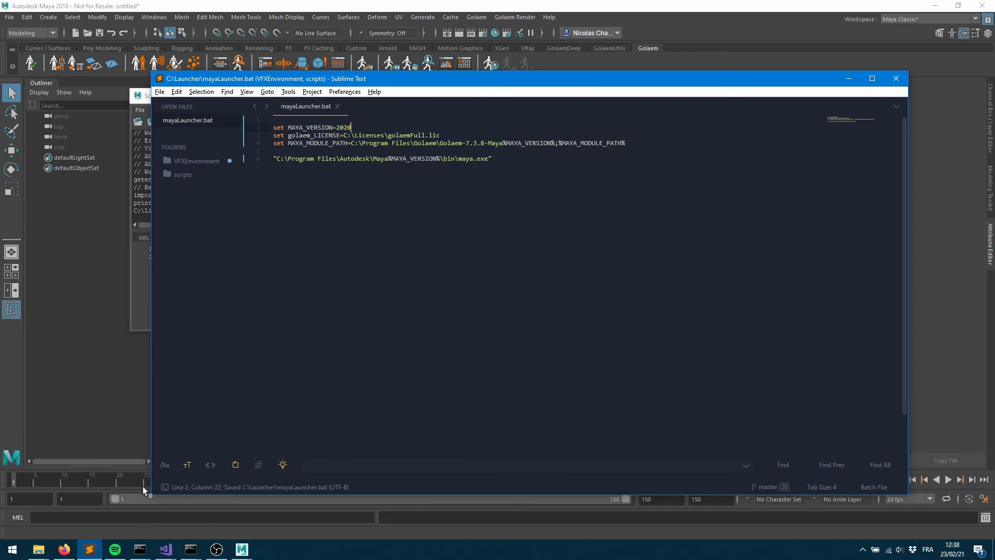
Launch Maya 2020 by running mayaLauncher.bat from the Launcher folder, and dismiss the borrowed-license notice
mouse_move(39, 549)
click(50, 508)
double_click(207, 201)
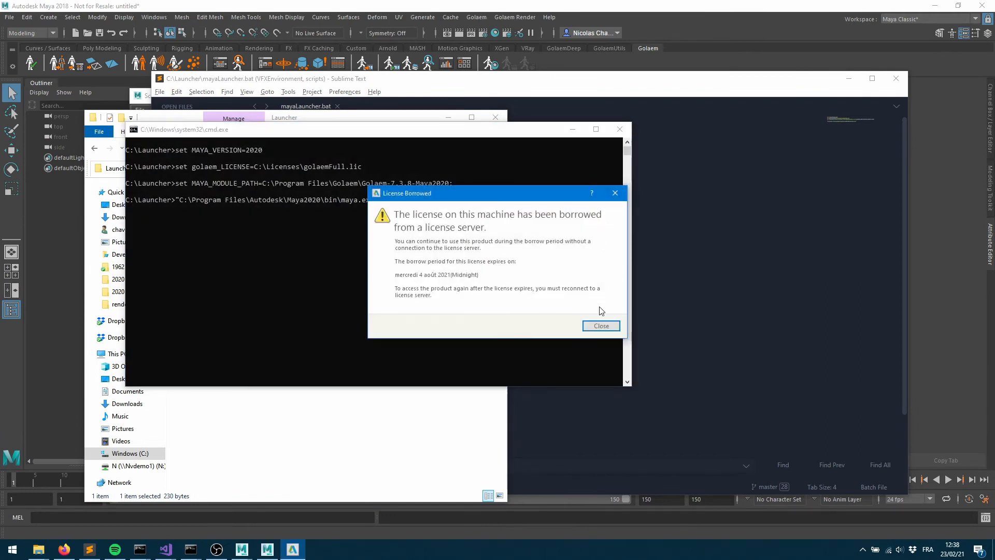
click(601, 326)
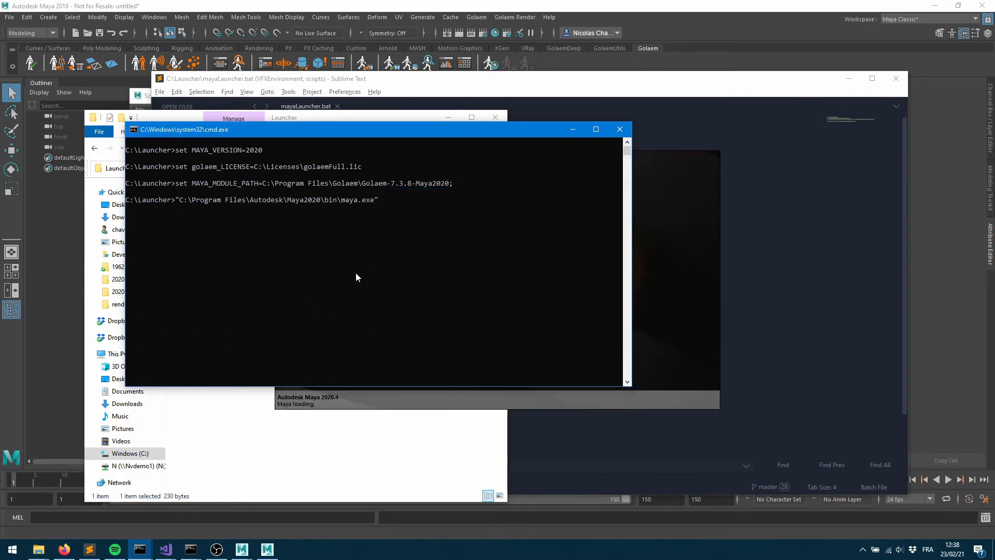
click(347, 406)
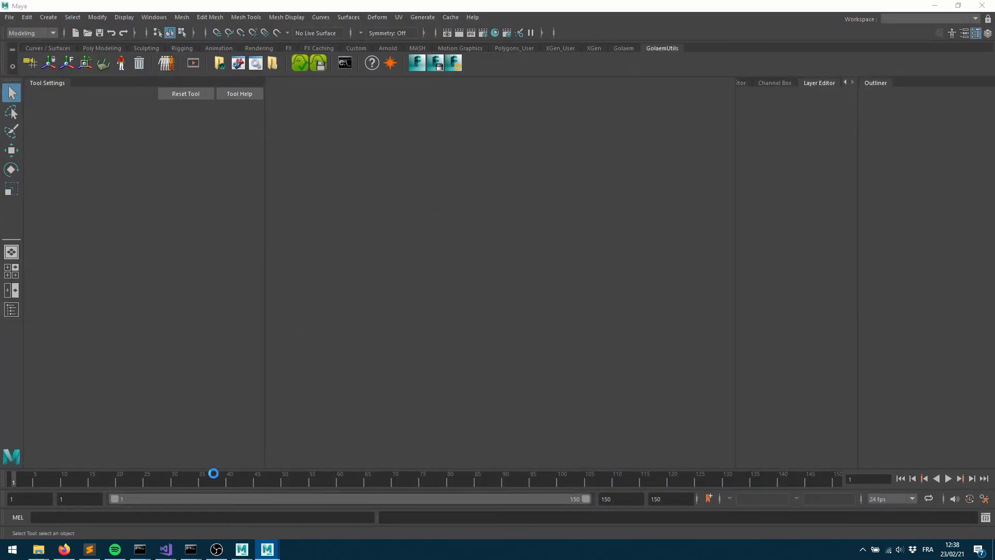
Deliberately break the maya.exe path in mayaLauncher.bat by splitting Autodesk into "Auto desk", and save the file
click(90, 549)
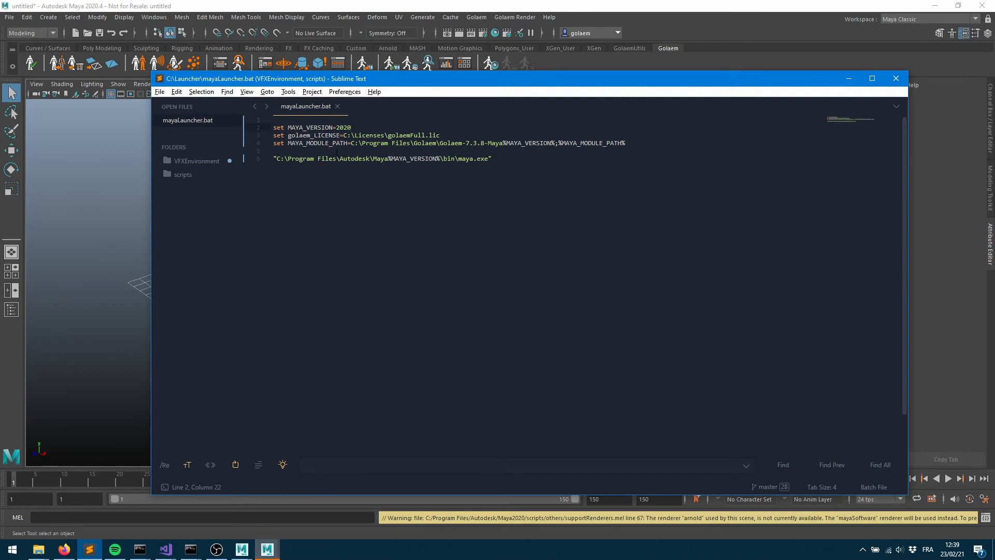
click(357, 159)
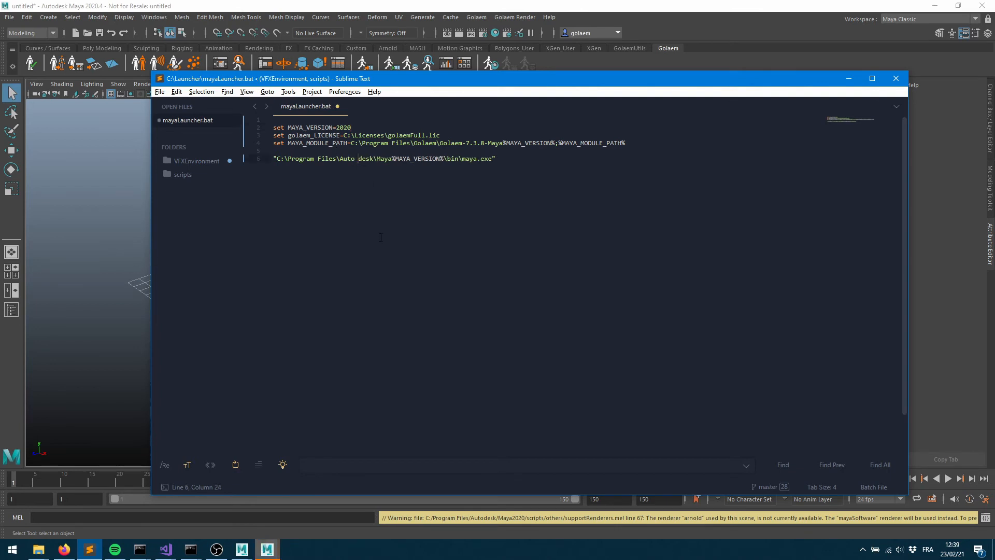
key(ctrl+s)
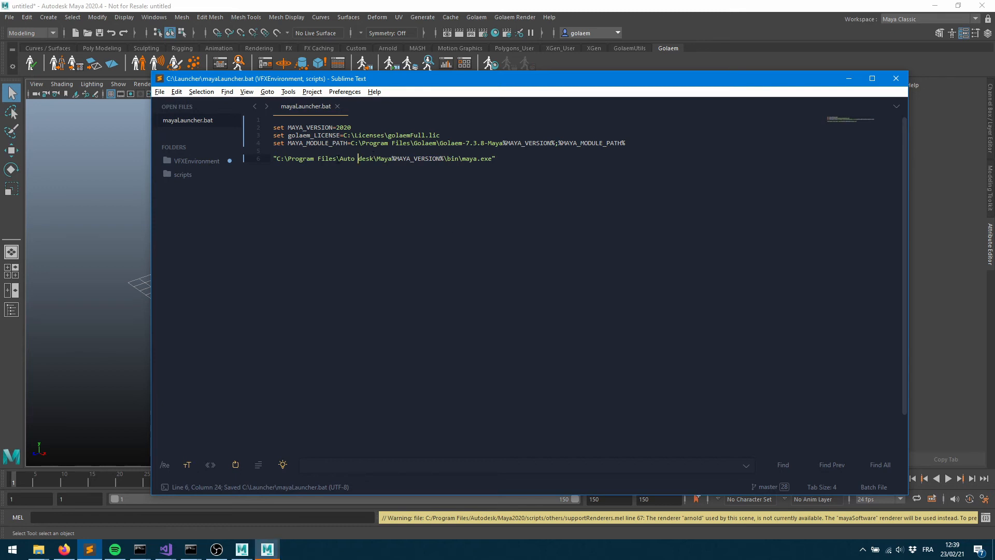
Run mayaLauncher.bat with the broken path from the Launcher folder
click(47, 551)
click(82, 512)
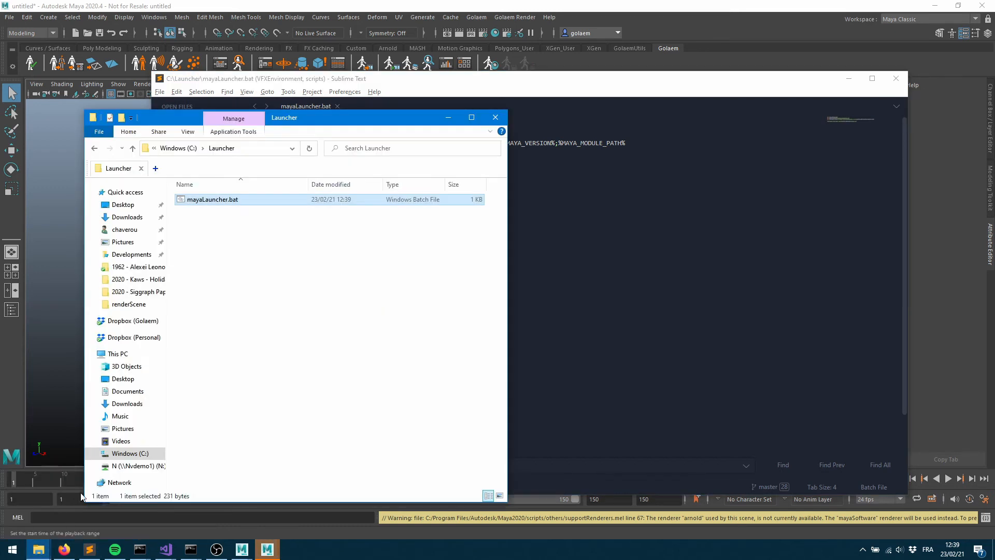
double_click(216, 205)
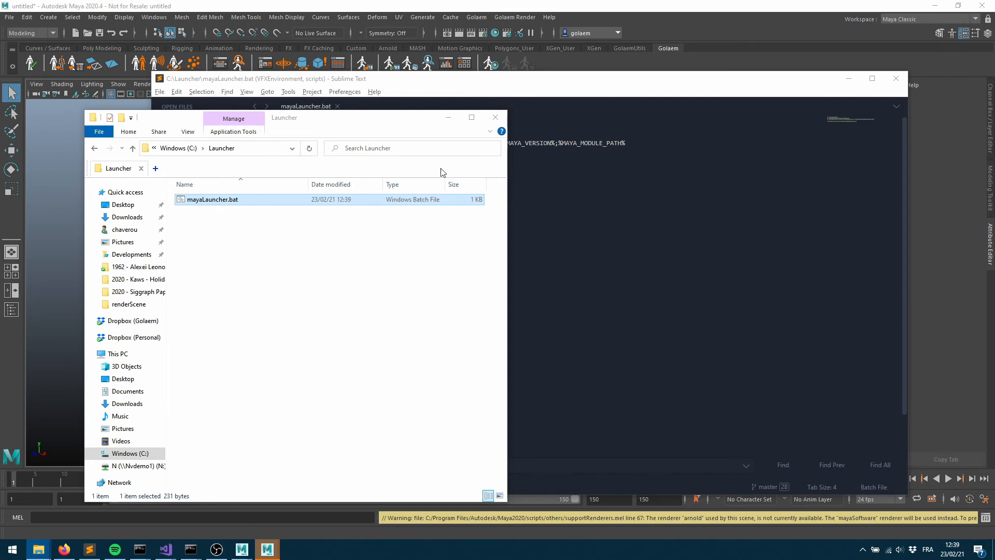
Add a pause command after the maya.exe line in mayaLauncher.bat and save the file
key(alt+Tab)
key(Return)
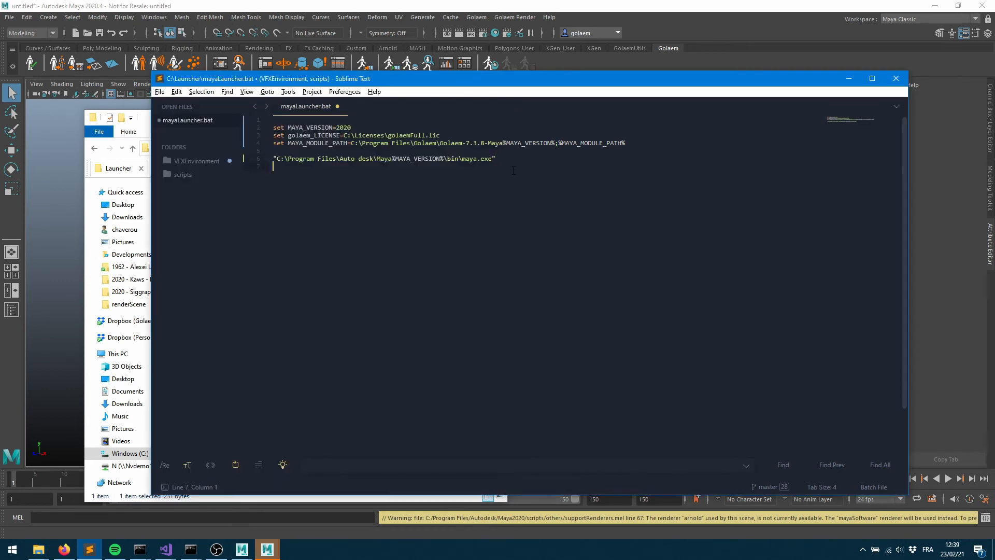
text(pause)
key(Return)
key(ctrl+s)
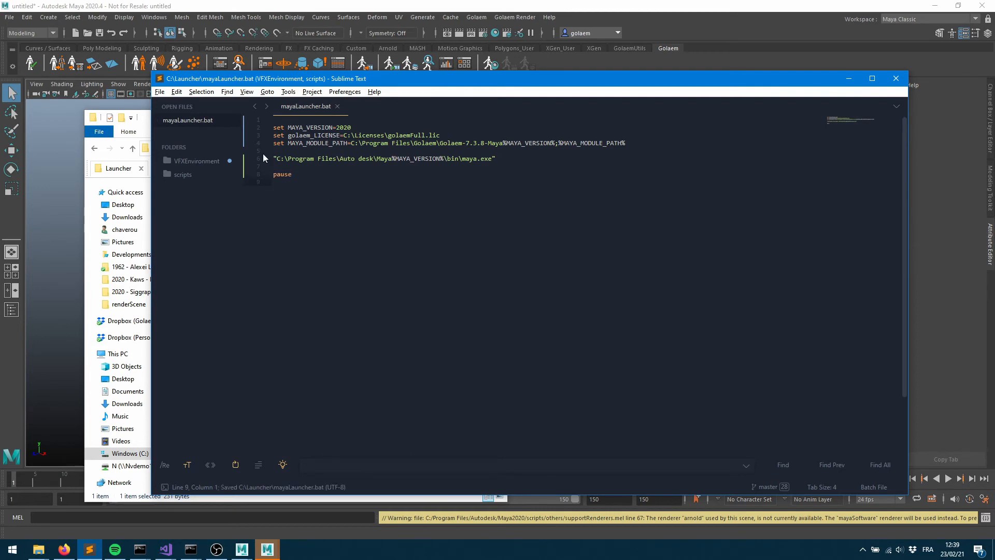
Run mayaLauncher.bat again from the Launcher folder, read the paused console output, and continue to close it
click(146, 122)
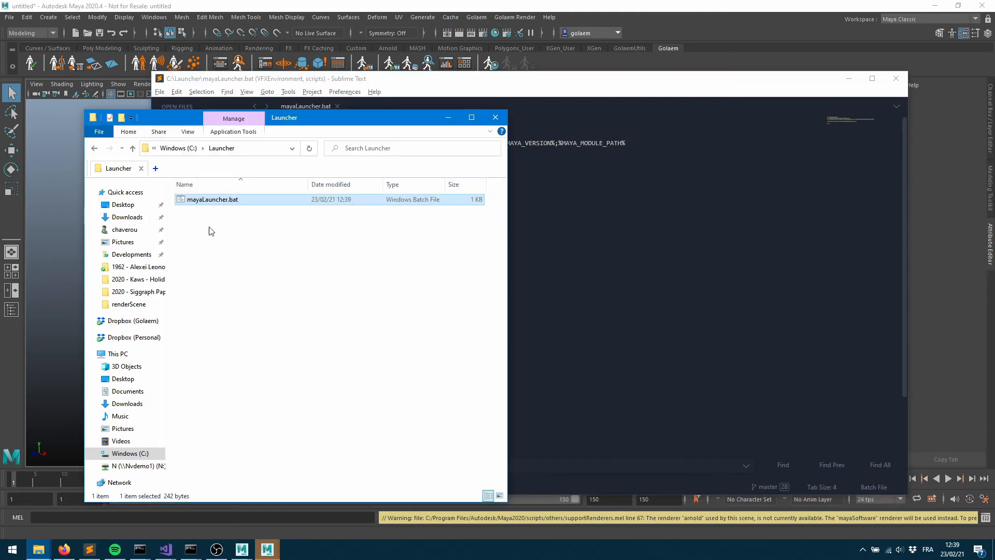
double_click(215, 201)
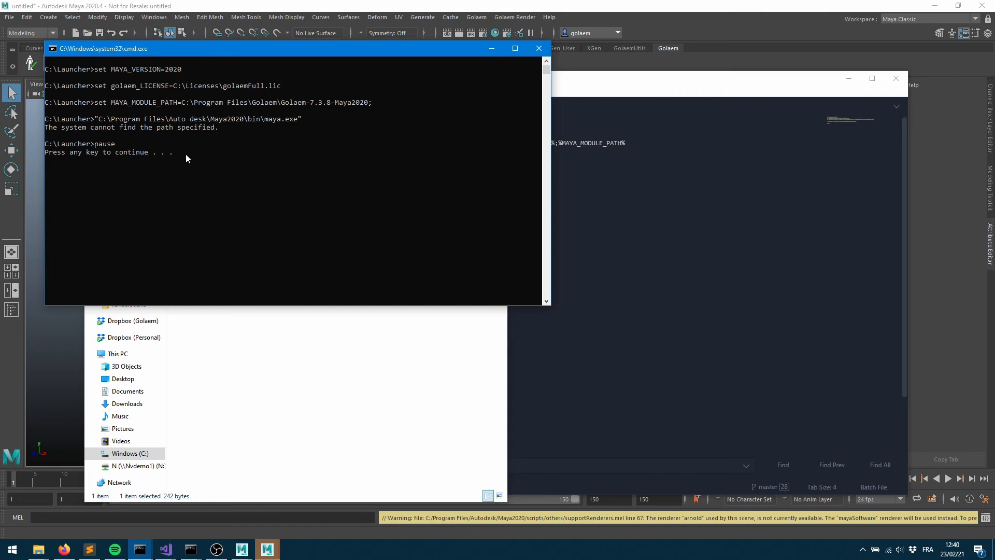
key(Return)
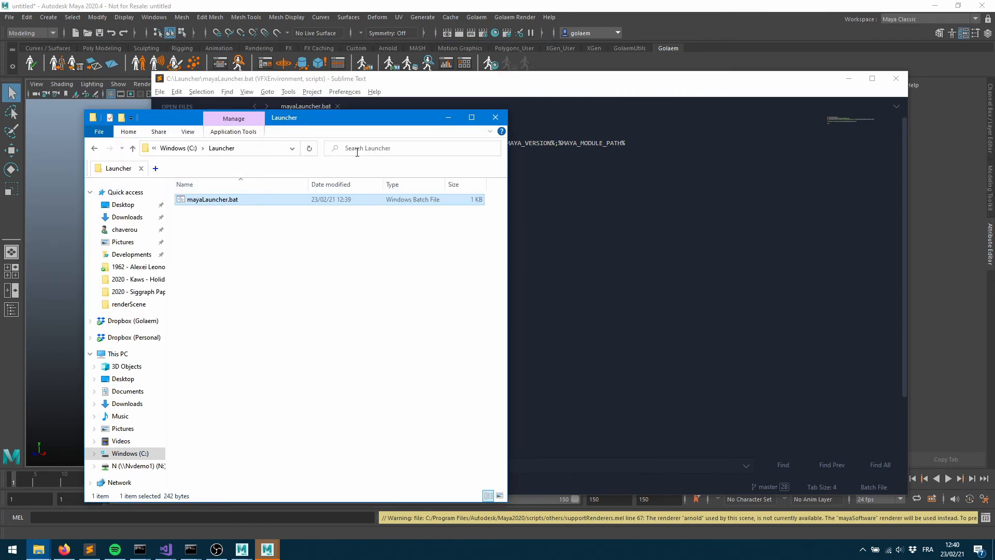
Restore the folder name Autodesk in the maya.exe path of mayaLauncher.bat and save the file
key(alt+Tab)
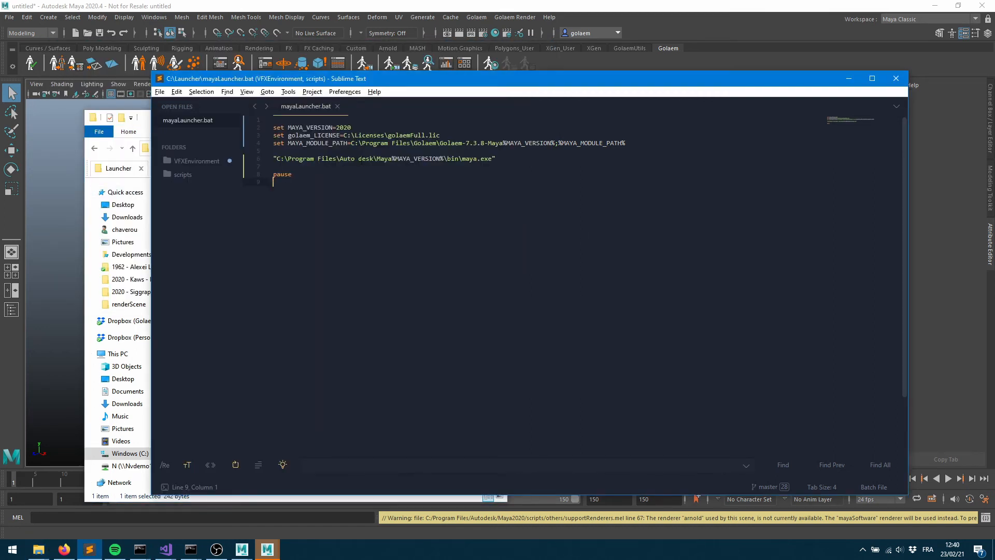
key(BackSpace)
key(ctrl+s)
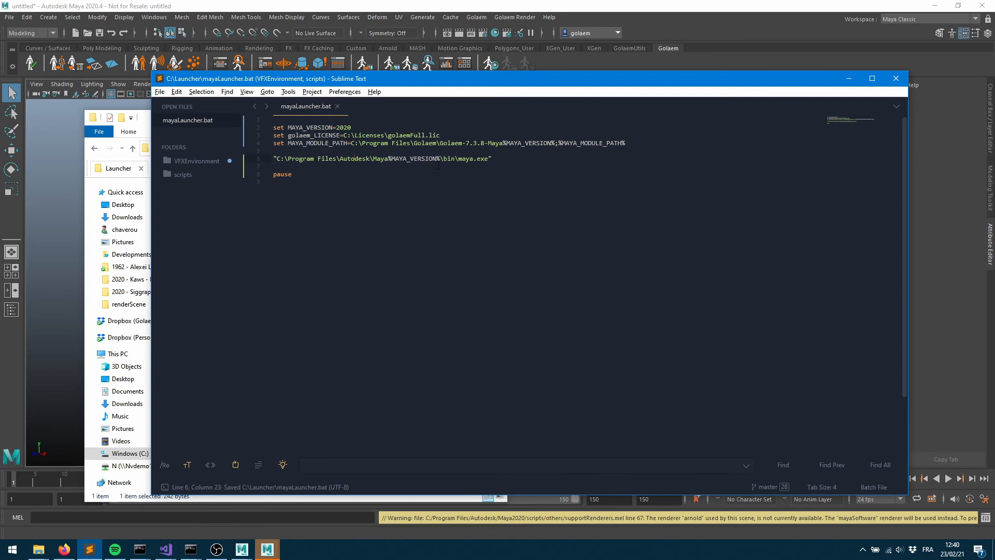
Comment out the pause line in mayaLauncher.bat with :: and save the file
click(275, 176)
text(::)
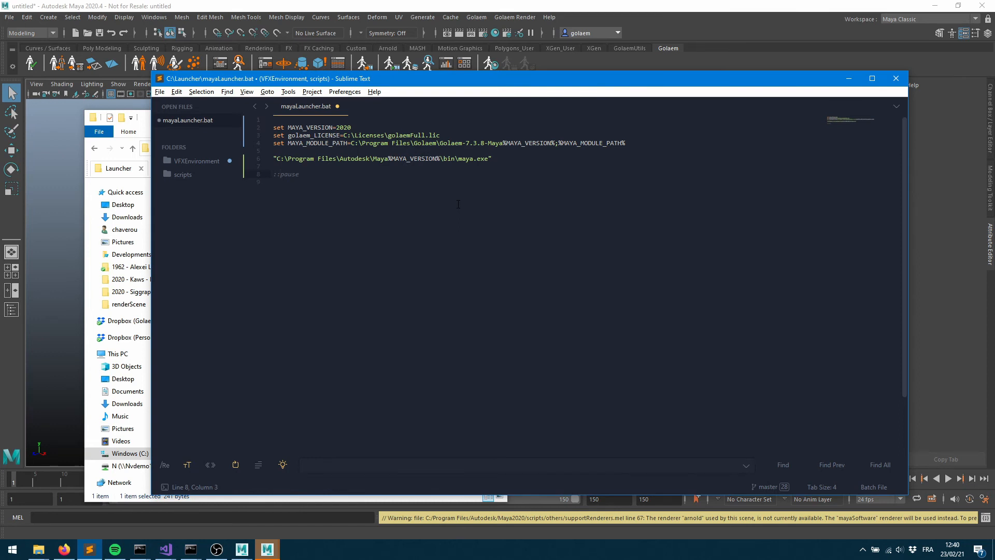
key(Left)
key(Left)
key(Right)
key(Right)
key(ctrl+s)
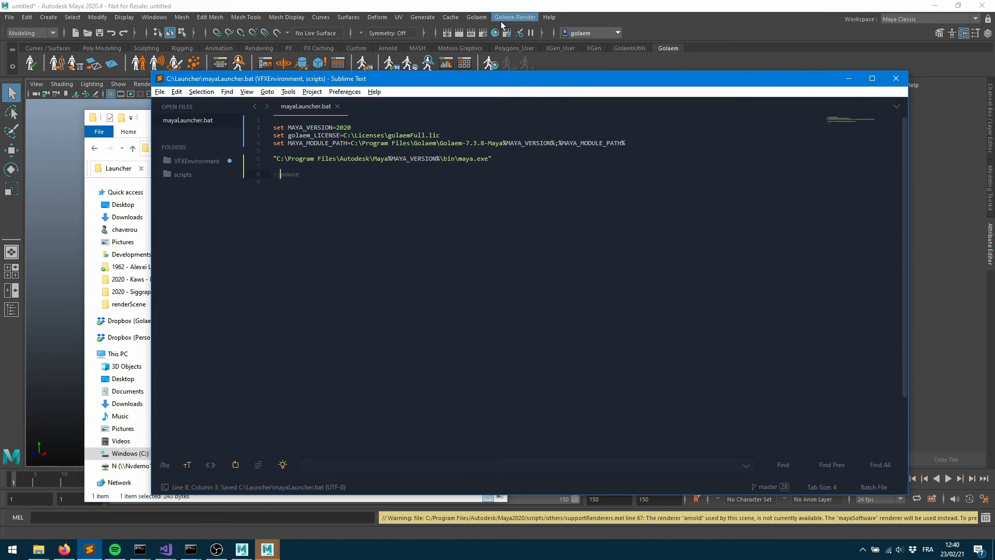
Switch to Firefox and look up the Golaem Variables section in the Environment Variables List documentation
click(63, 550)
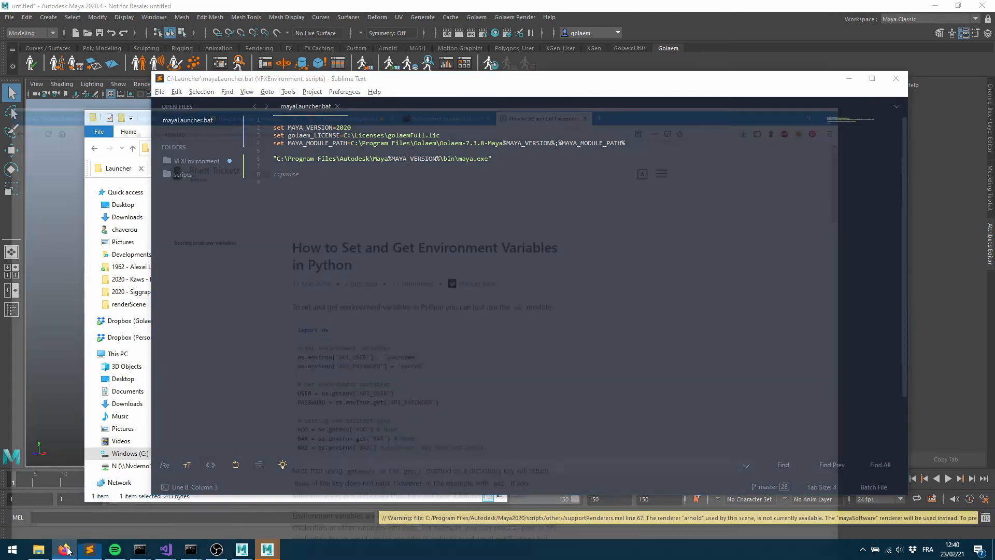
click(508, 13)
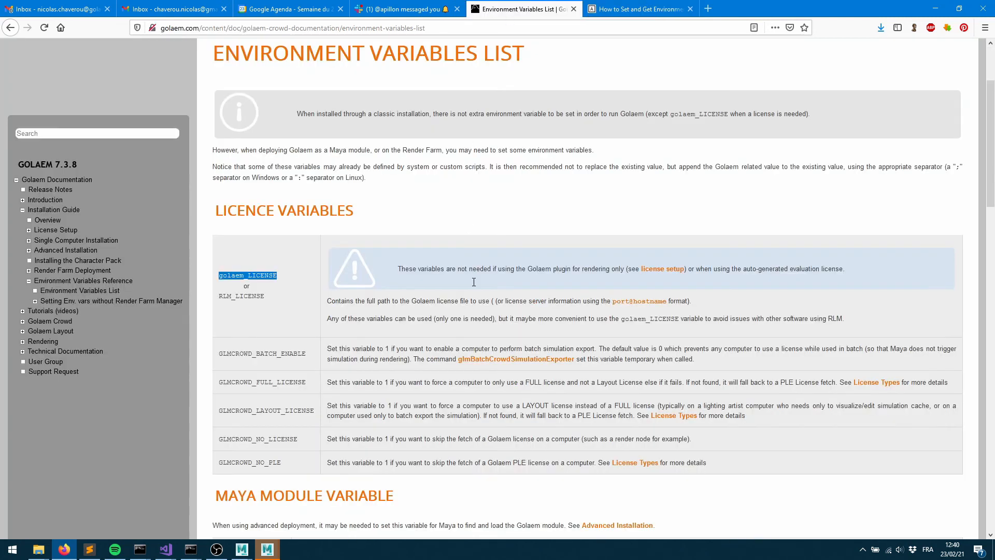
scroll(499, 407, down, 8)
scroll(499, 407, down, 15)
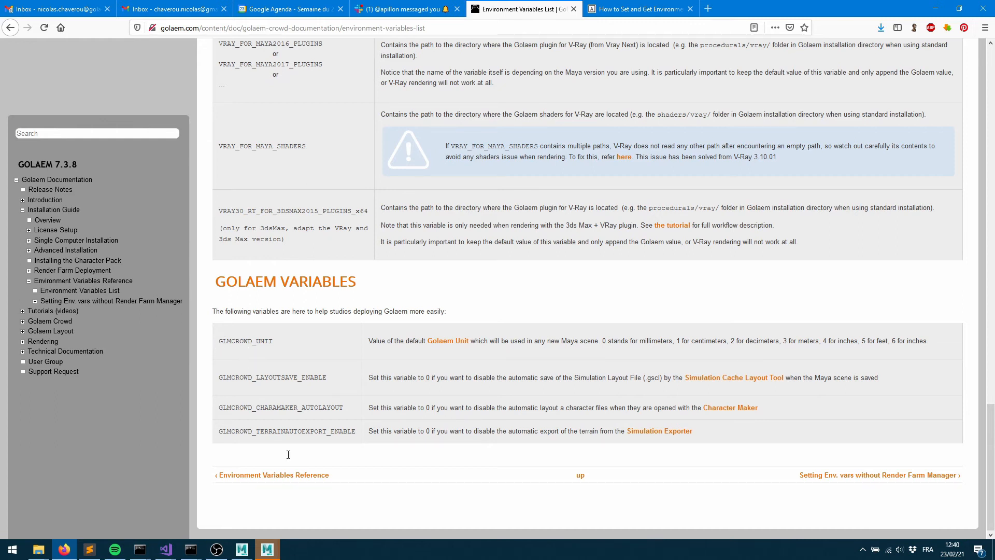
In Maya 2018, create an entity type without a character file and check the Crowd Unit on crowdManager and in the NavMesh Creator
mouse_move(242, 549)
click(406, 474)
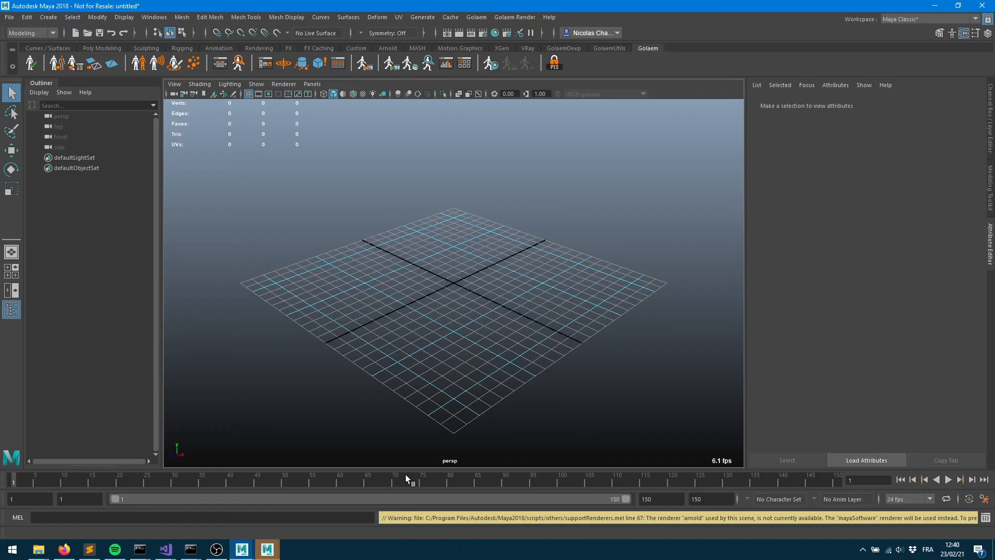
click(139, 63)
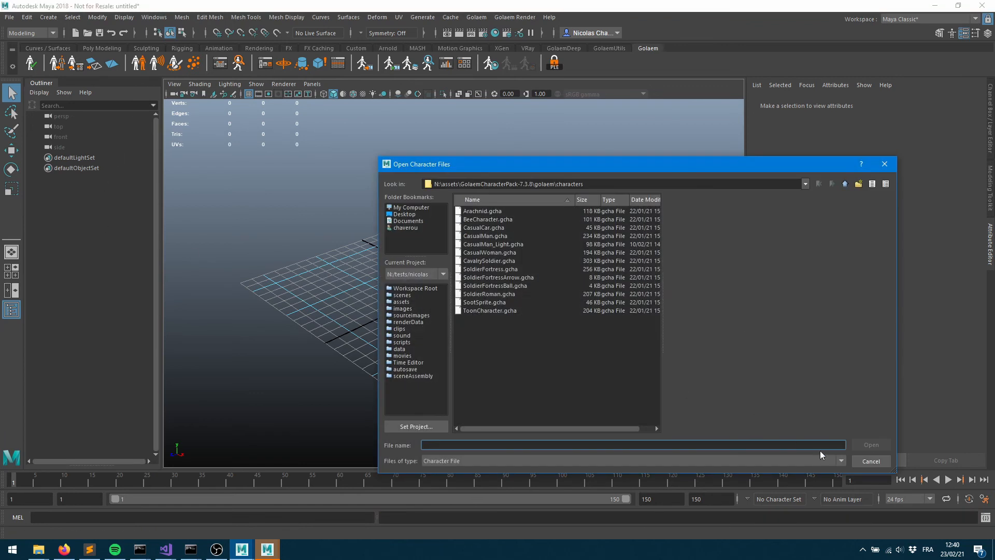
click(871, 460)
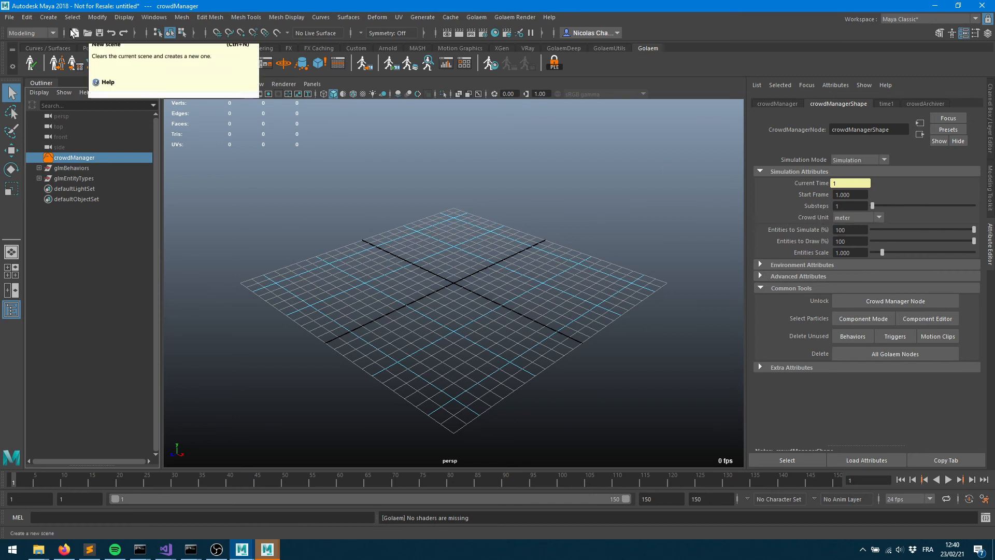
click(94, 66)
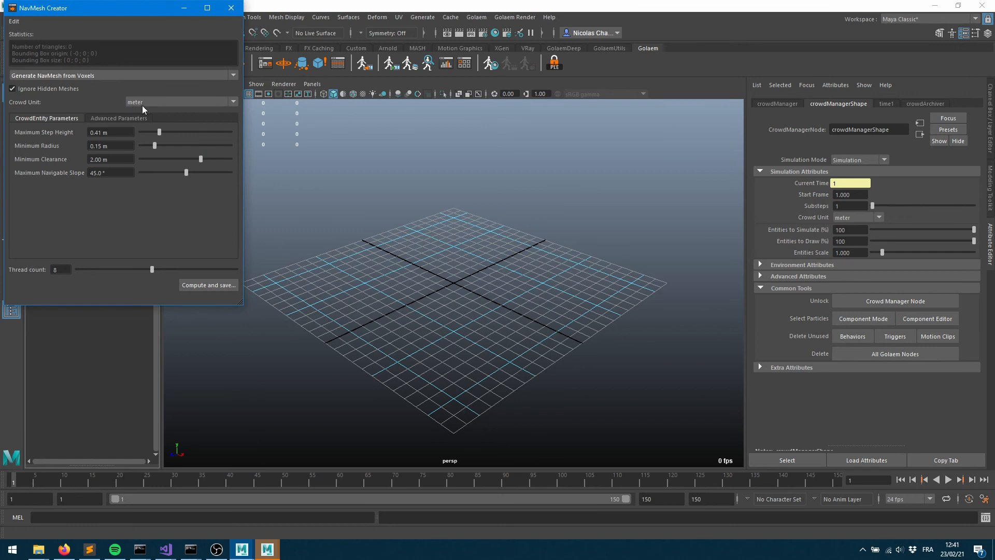
click(231, 8)
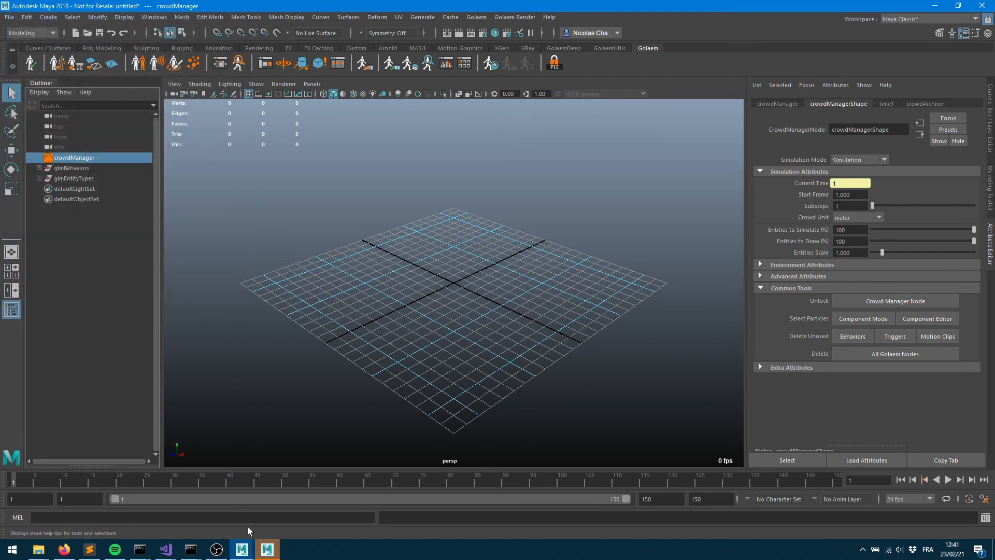
Copy GLMCROWD_UNIT from the Golaem documentation, add the line set GLMCROWD_UNIT=1 below MAYA_VERSION in mayaLauncher.bat and save
mouse_move(94, 557)
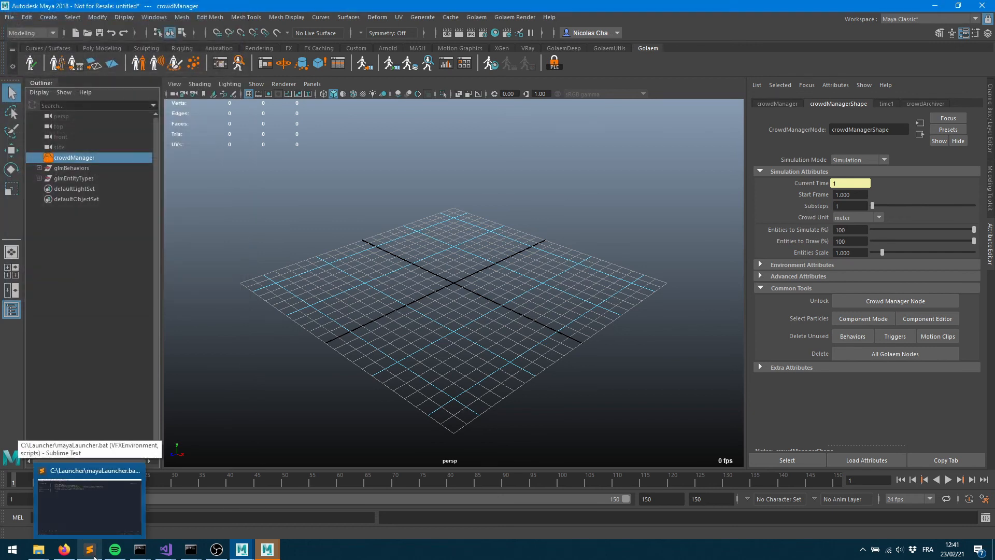
click(64, 549)
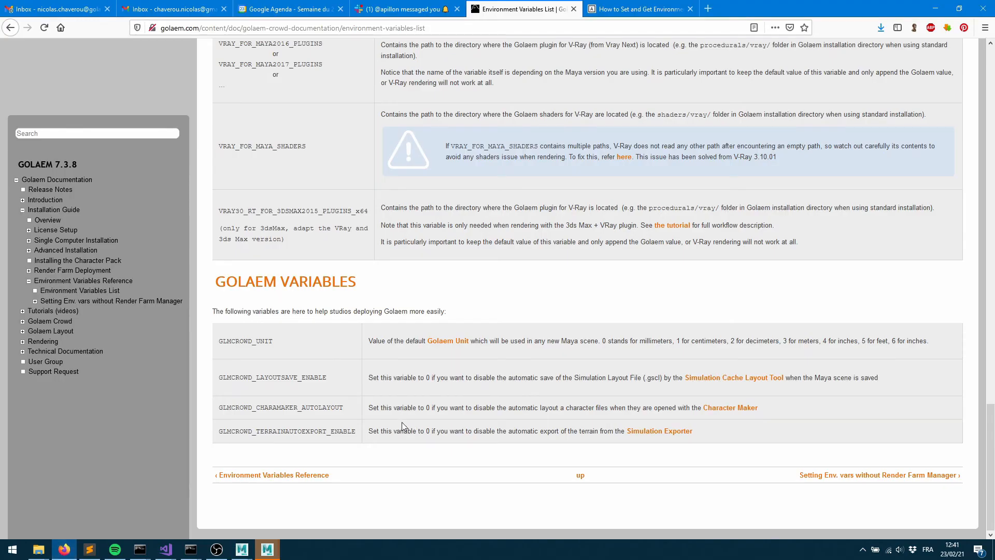
double_click(231, 343)
click(89, 549)
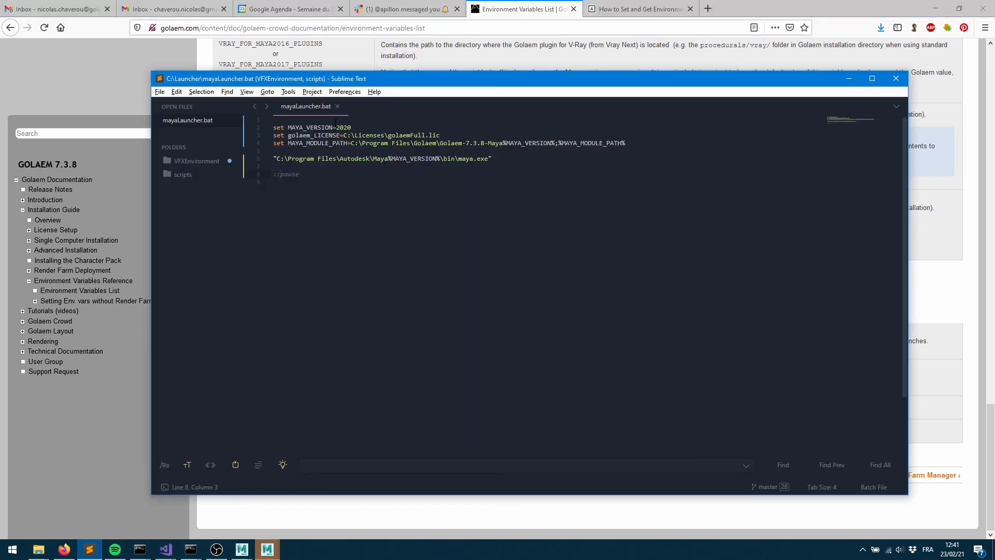
key(Return)
key(Return)
text(set GLMCROWD_UNIT)
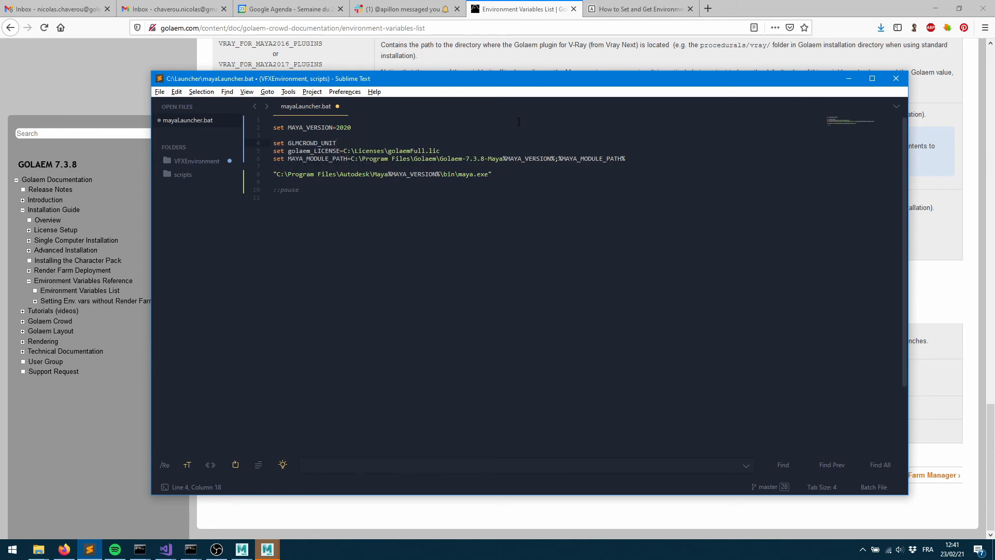
text(=1)
key(ctrl+s)
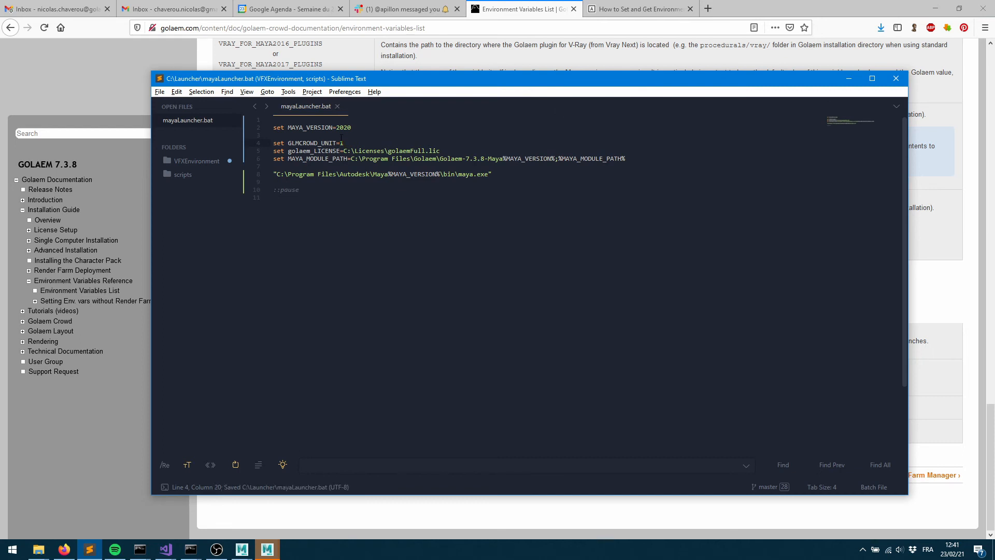
Set MAYA_VERSION to 2018 in mayaLauncher.bat and save the file
drag(352, 128, 349, 128)
key(shift+Left)
text(18)
key(ctrl+s)
Run mayaLauncher.bat from the Launcher folder and dismiss the borrowed license notice to start Maya
click(38, 549)
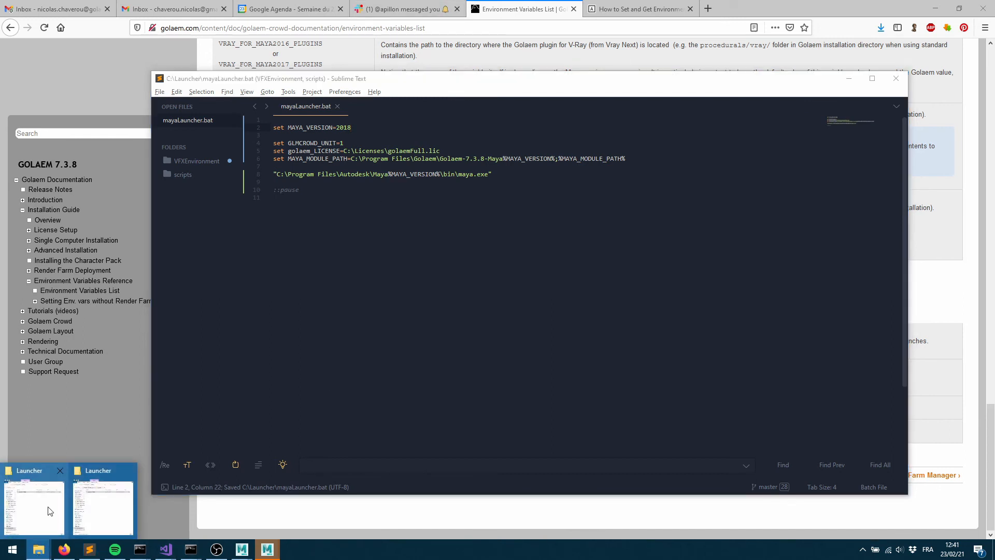
click(51, 508)
double_click(217, 199)
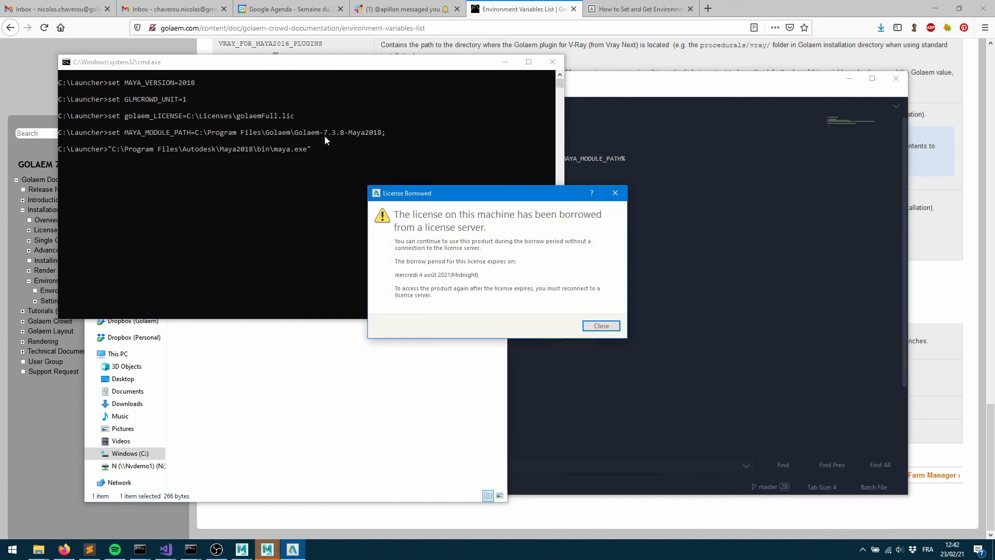
click(601, 325)
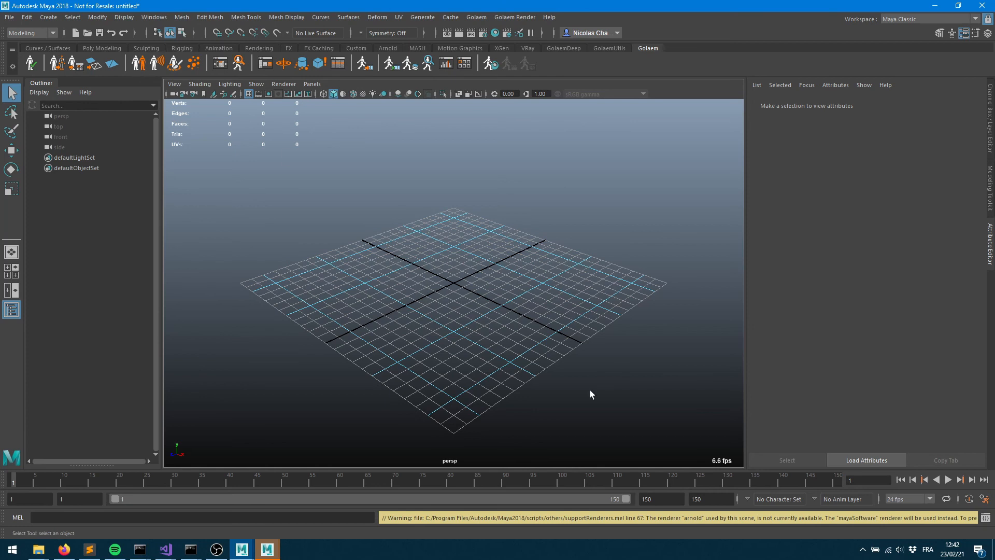
Create an entity type in the launched Maya and check the Crowd Unit on crowdManager and in the NavMesh Creator
click(871, 462)
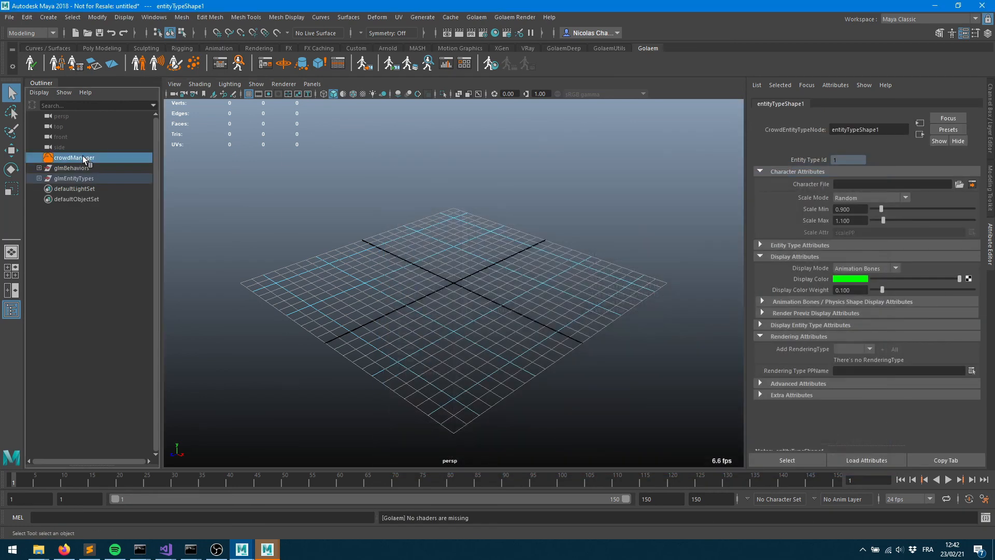
click(78, 157)
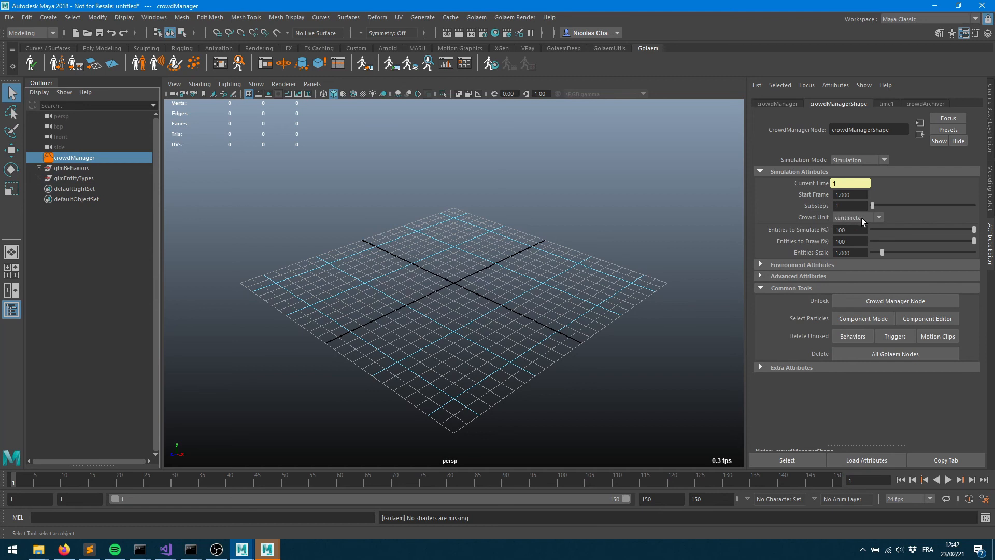
click(97, 65)
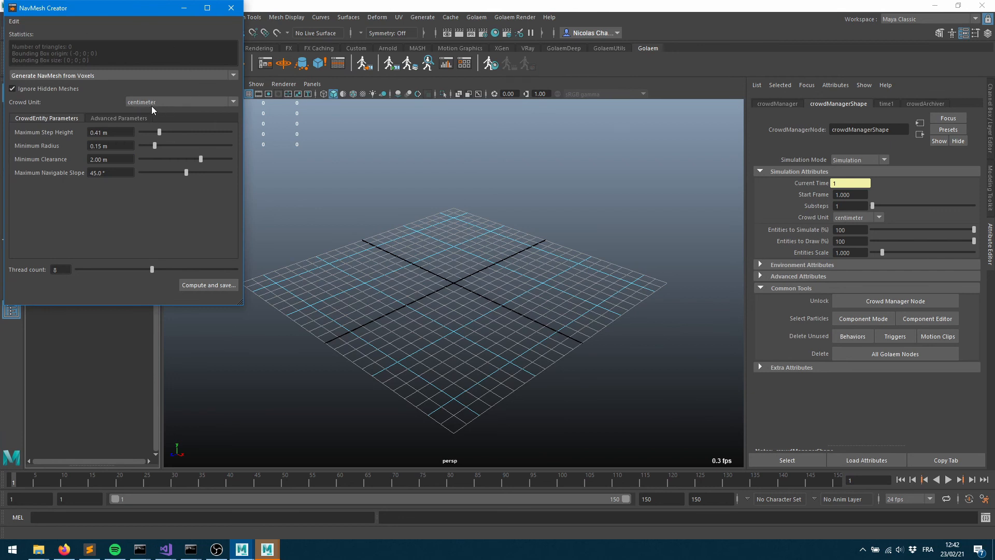
click(231, 7)
click(434, 274)
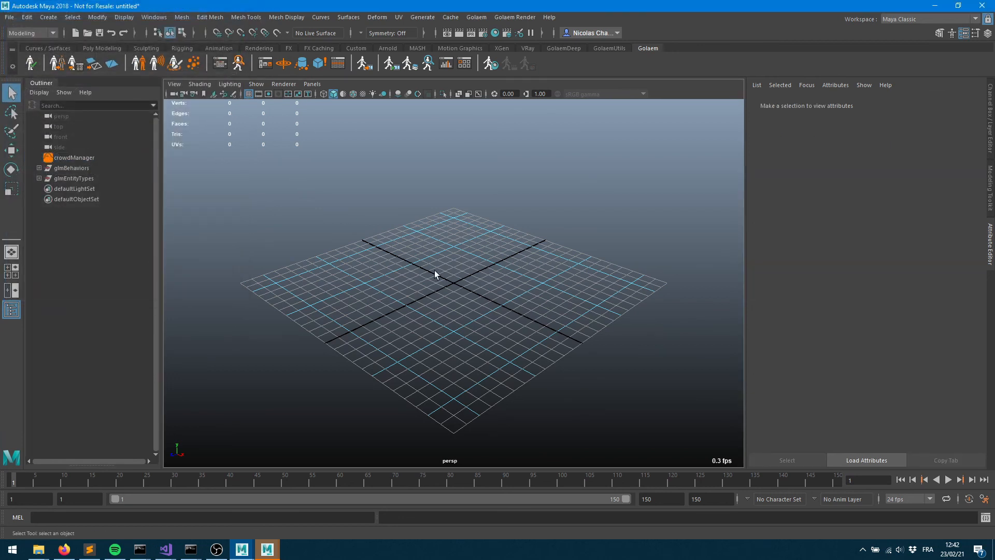
In mayaLauncher.bat, add the comments ":: Set the crowd unit to centimeters" above GLMCROWD_UNIT and ":: Set the Golaem license" above golaem_LICENSE
click(89, 549)
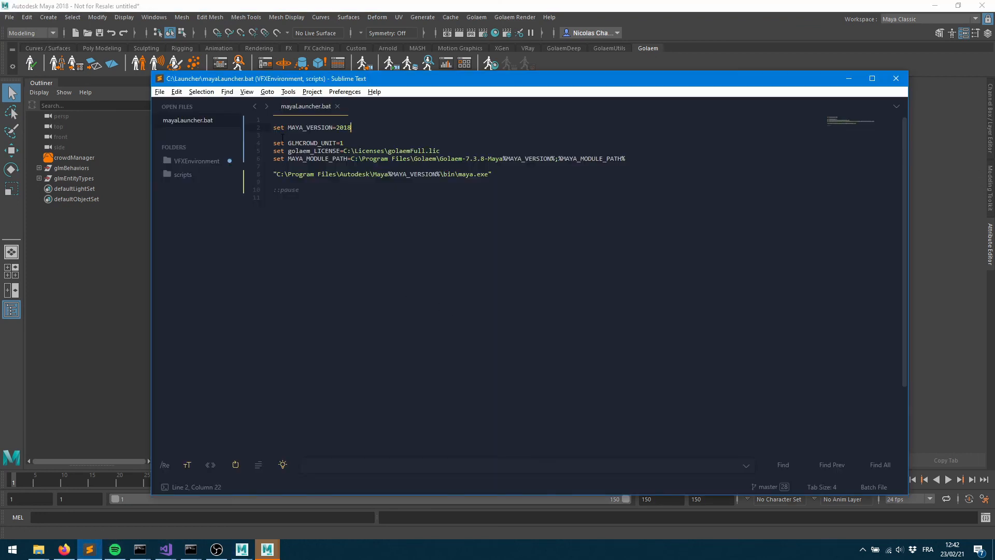
key(Return)
text(:: )
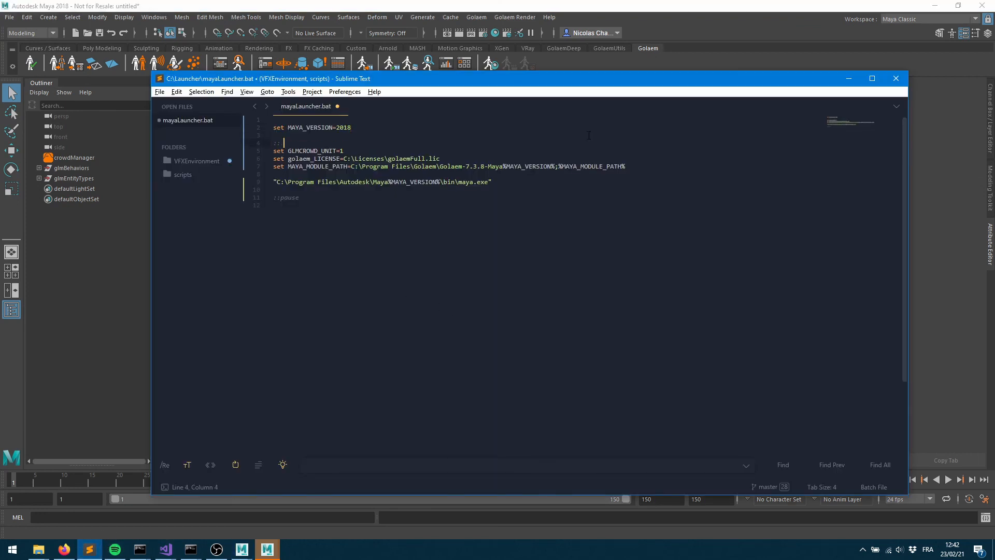
text(Set the crowd unit to centimeters)
key(Down)
key(Return)
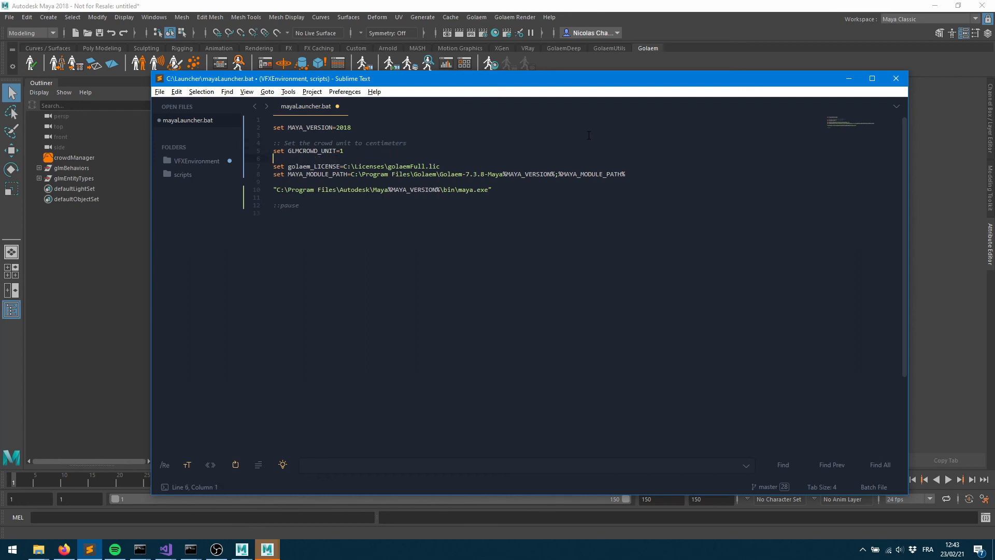
key(Return)
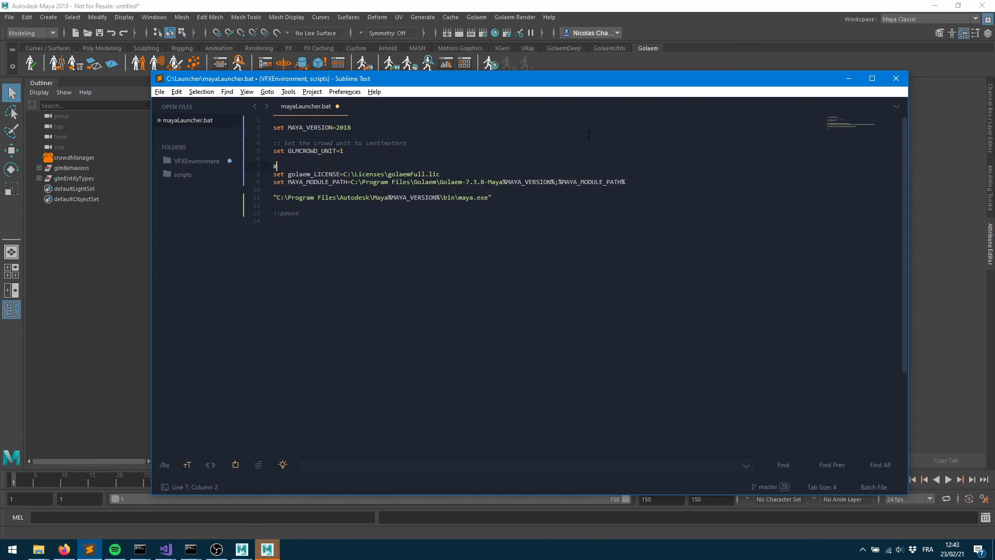
text(:: Set the Golaem license)
Copy GLMCROWD_NO_PLE from the documentation's licence variables and add set GLMCROWD_NO_PLE=1 under the Golaem license comment in mayaLauncher.bat
click(64, 548)
scroll(372, 251, up, 20)
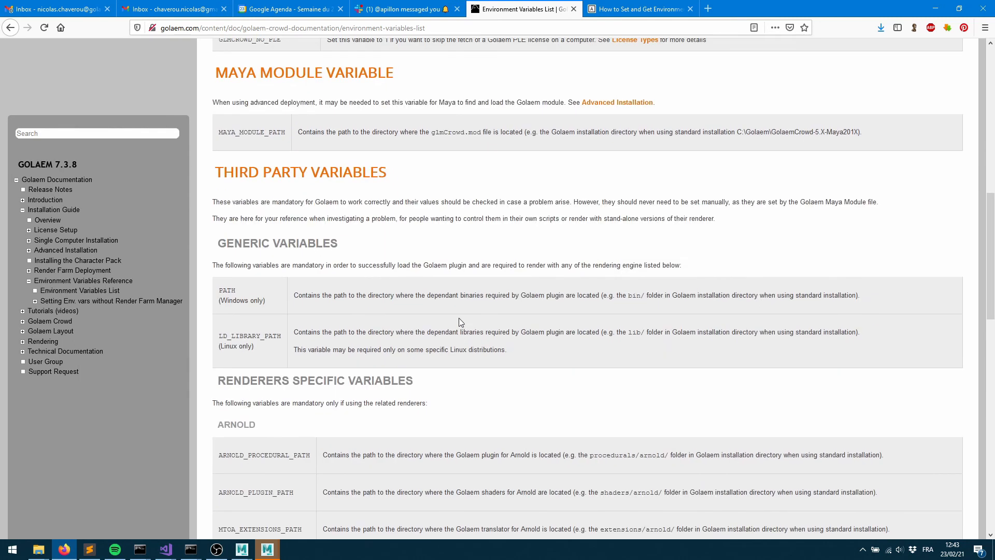
scroll(269, 383, up, 2)
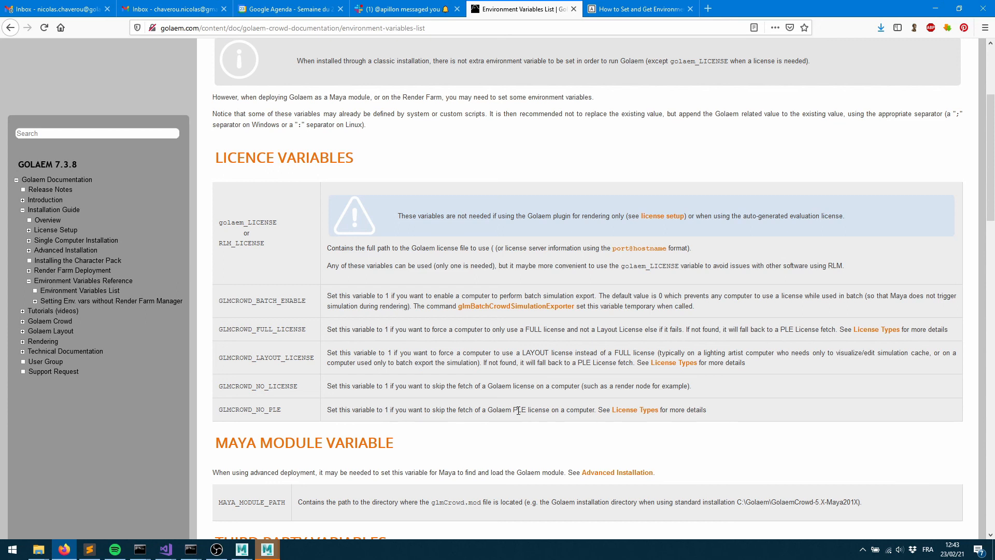
drag(219, 409, 284, 411)
key(ctrl+c)
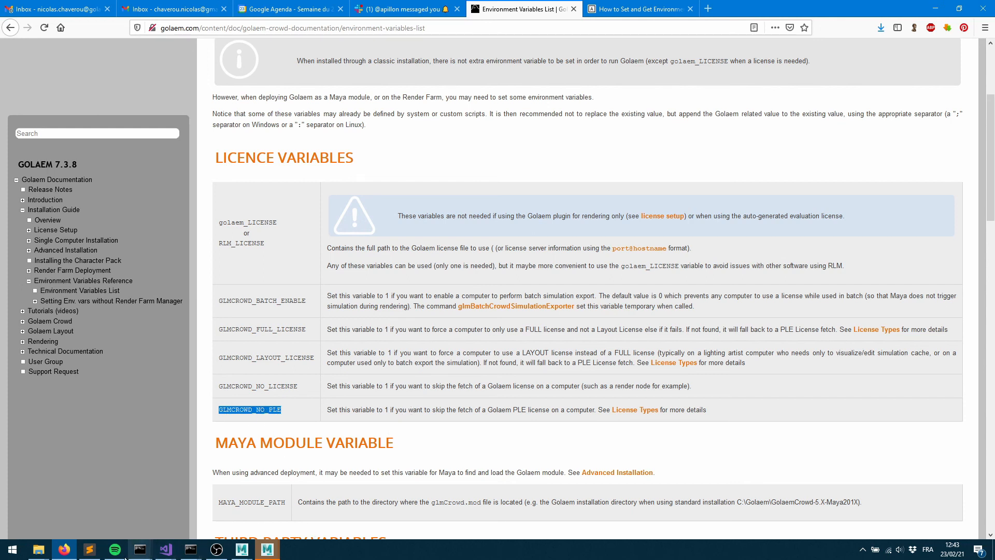
click(89, 549)
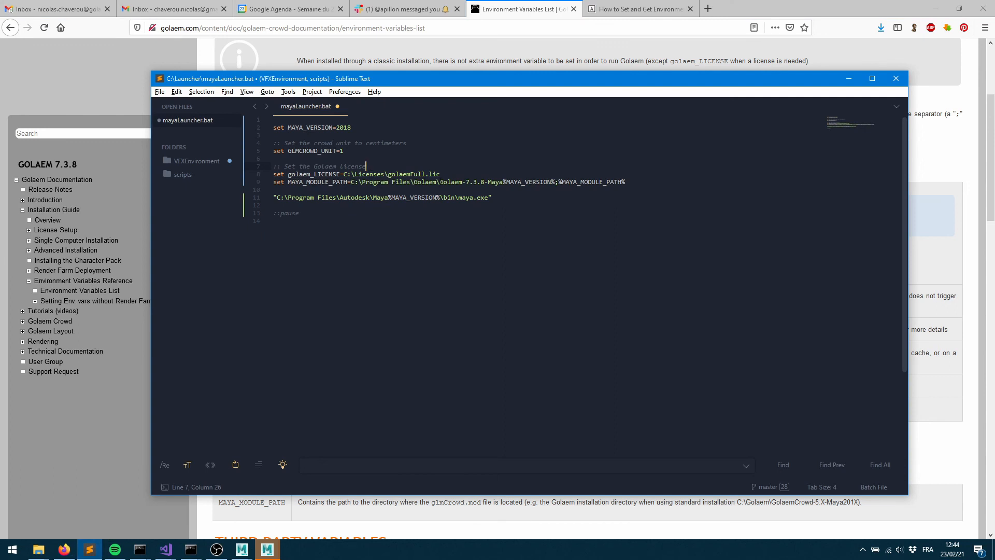
key(Return)
text(set)
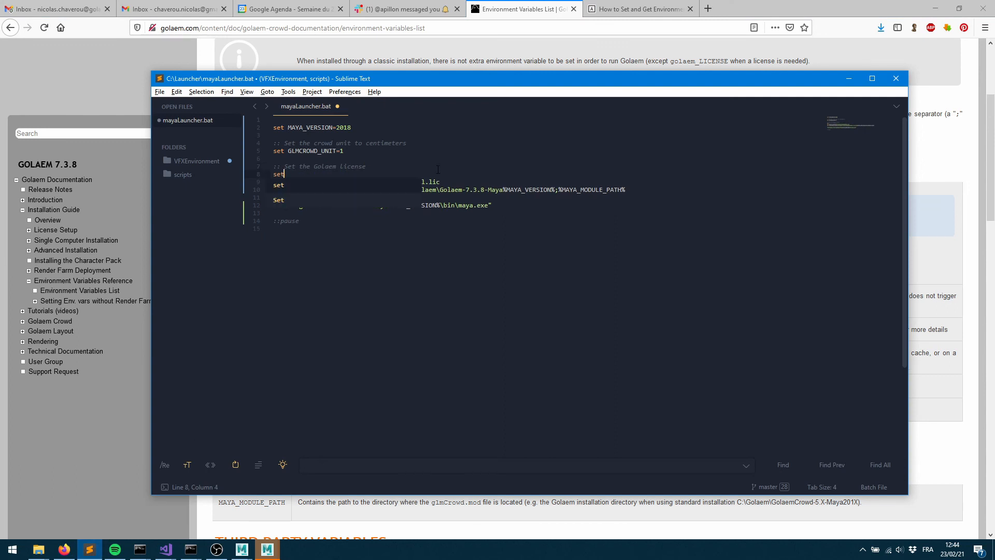
key(ctrl+v)
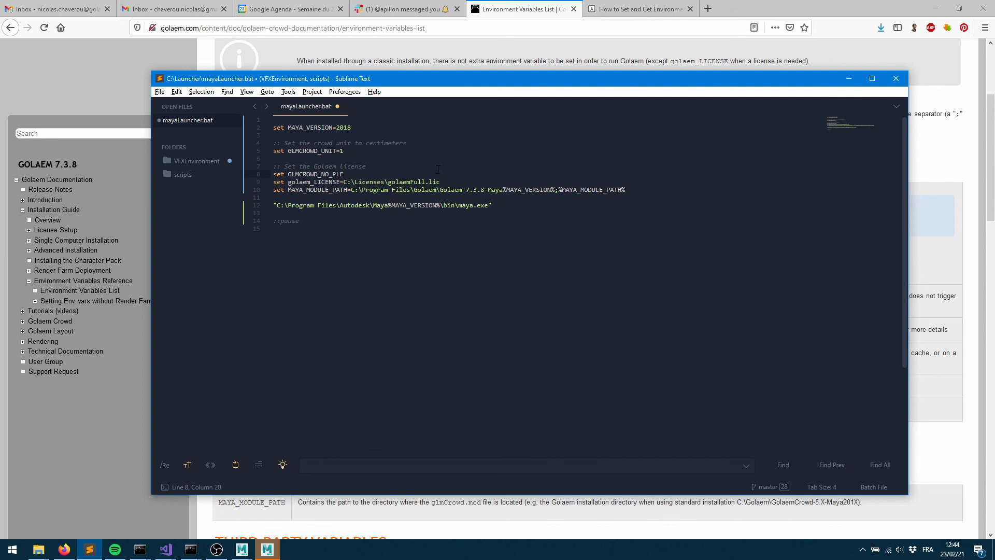
text(=1)
Comment out the golaem_LICENSE line in mayaLauncher.bat and save the file
click(274, 181)
key(ctrl+slash)
key(ctrl+s)
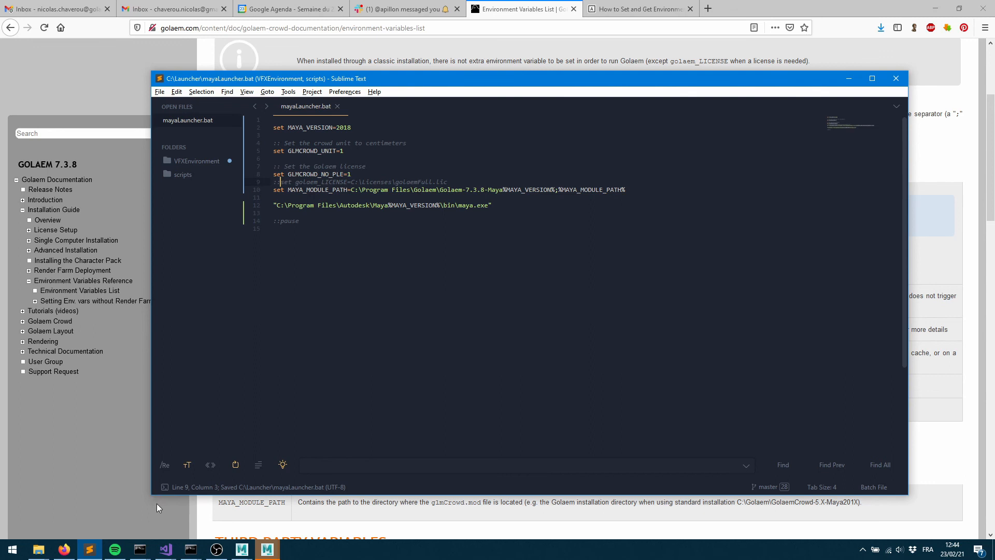
Relaunch Maya through mayaLauncher.bat with the updated license variables, dismissing the borrowed license notice
click(39, 550)
click(17, 508)
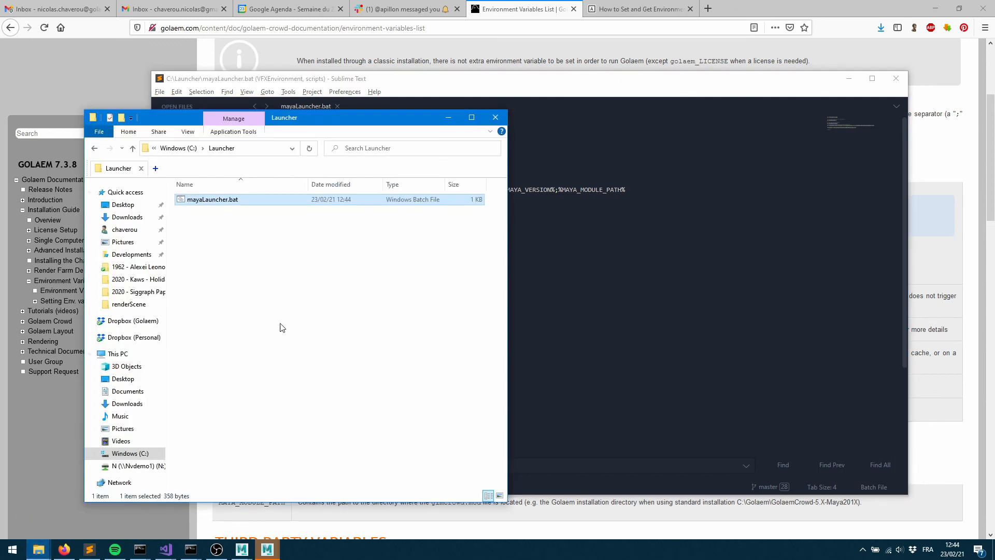
double_click(214, 200)
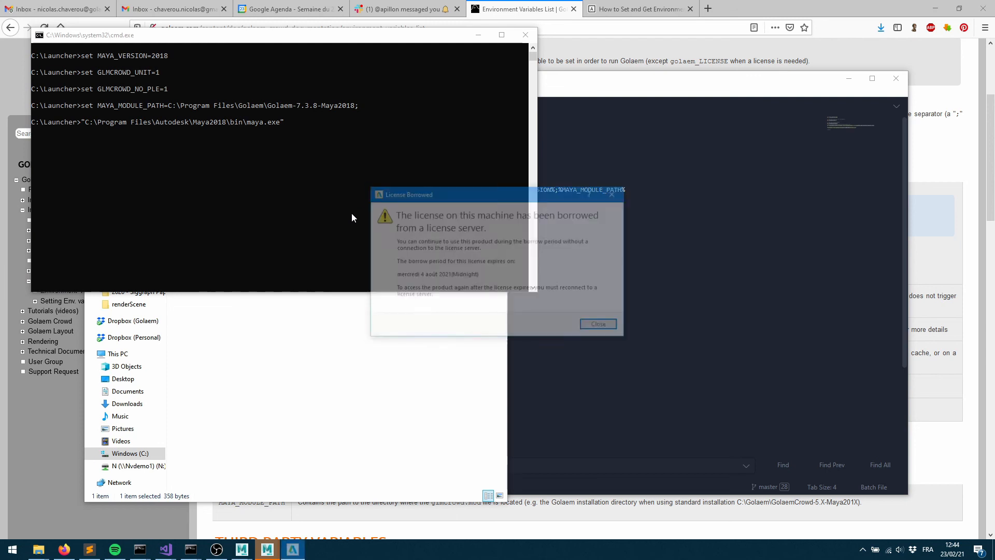
click(596, 326)
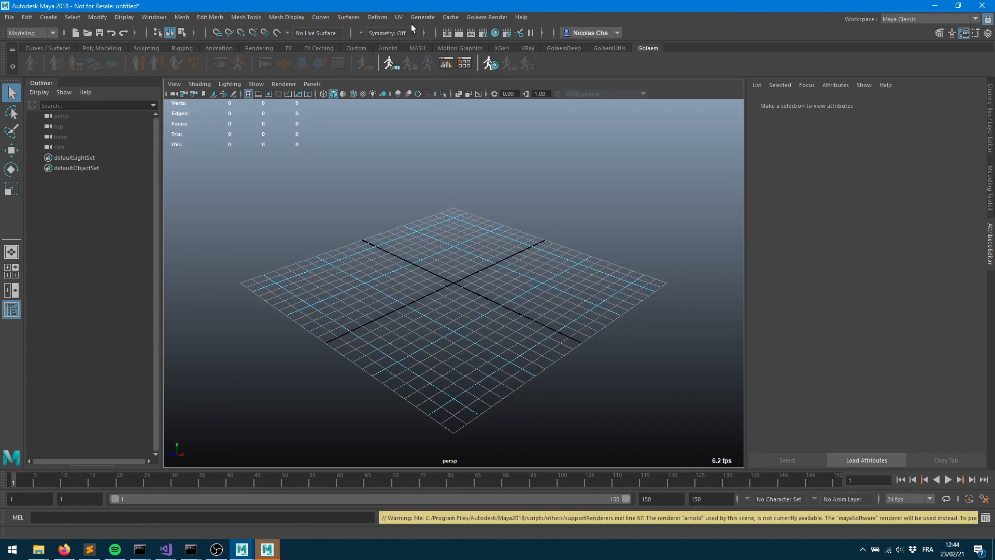
Check the license status in the About Golaem window, close it and return to mayaLauncher.bat in Sublime Text
click(474, 17)
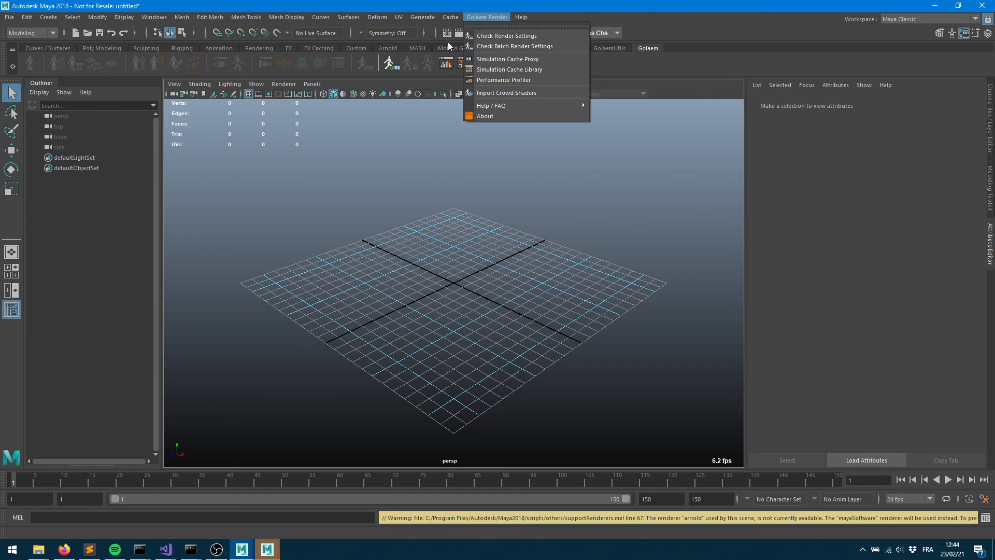
click(490, 117)
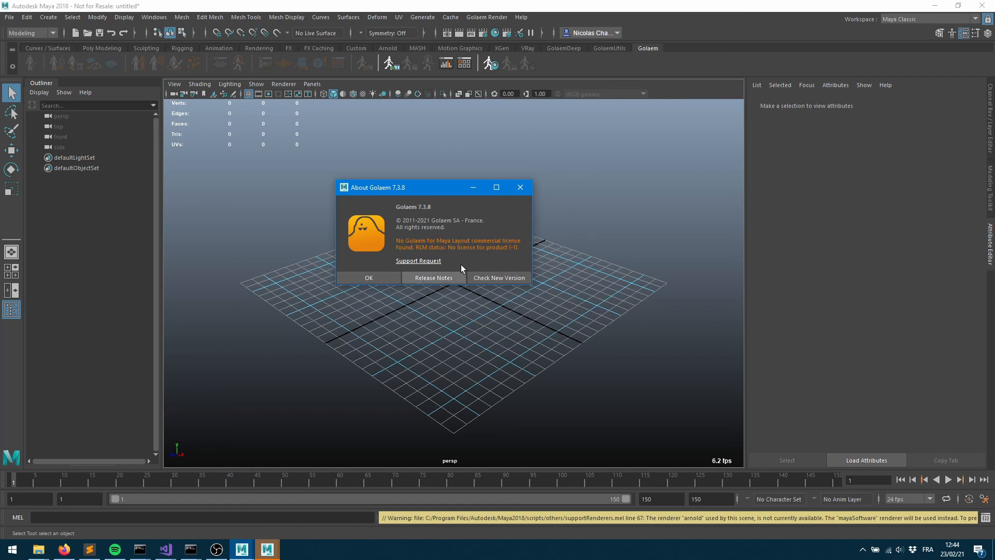
click(360, 276)
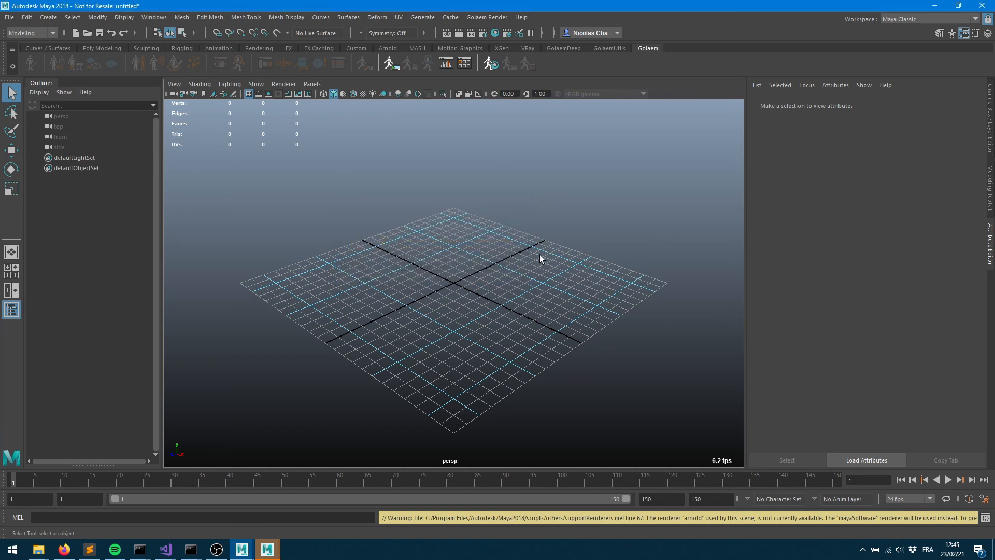
click(89, 549)
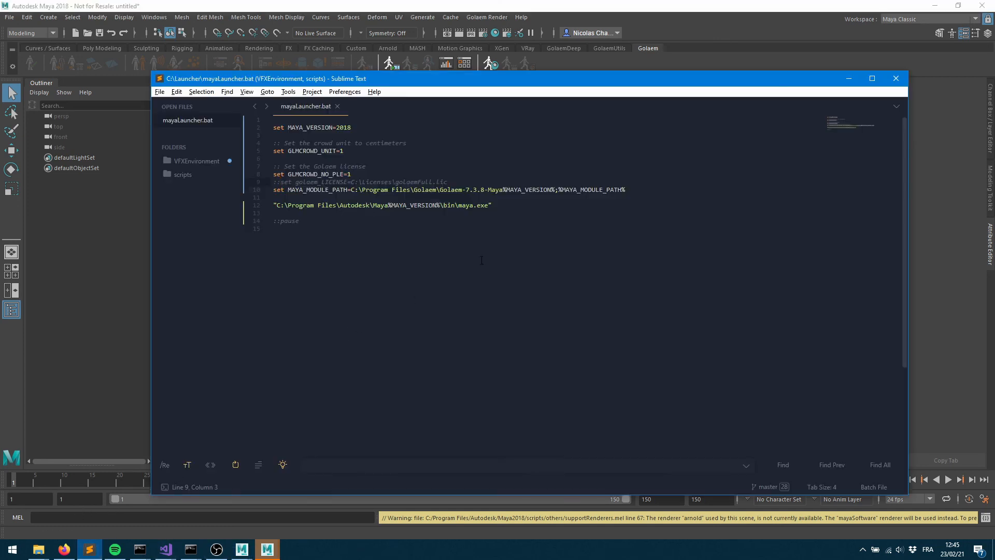